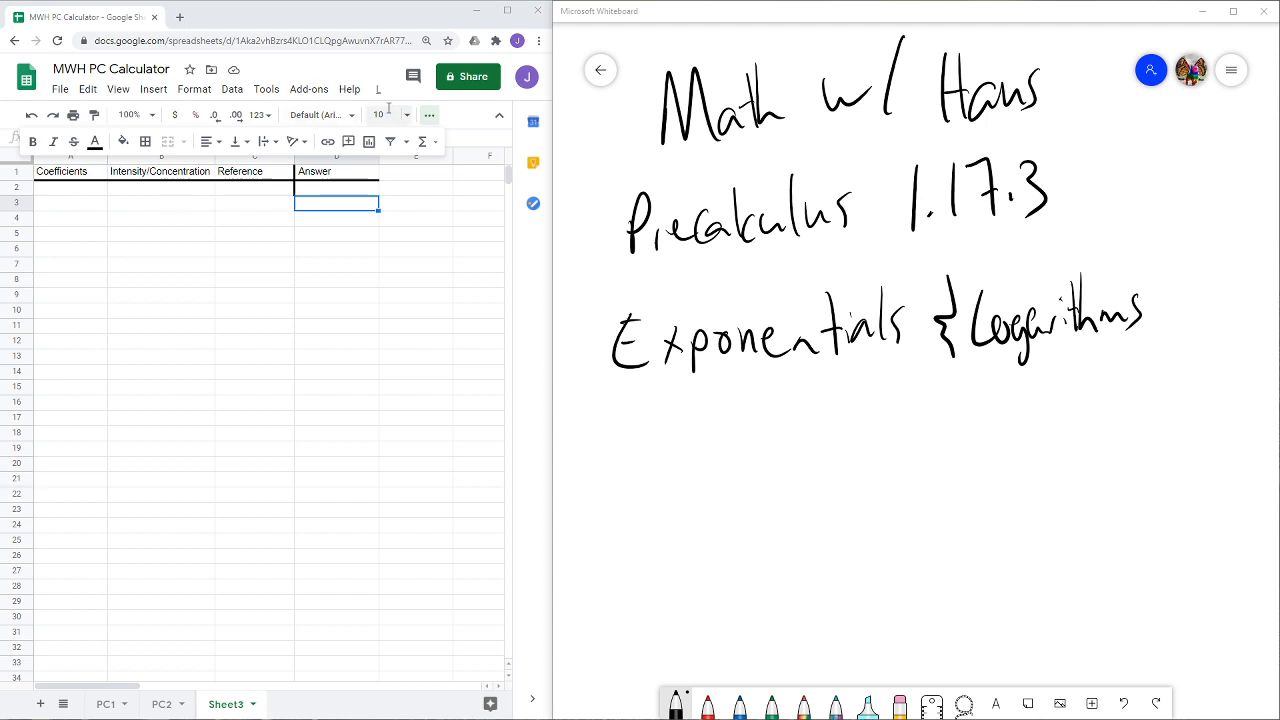
- Switch to the whiteboard and review the decibel, Richter, moment magnitude and pH formulas and the general Answer formula
left_click(430, 119)
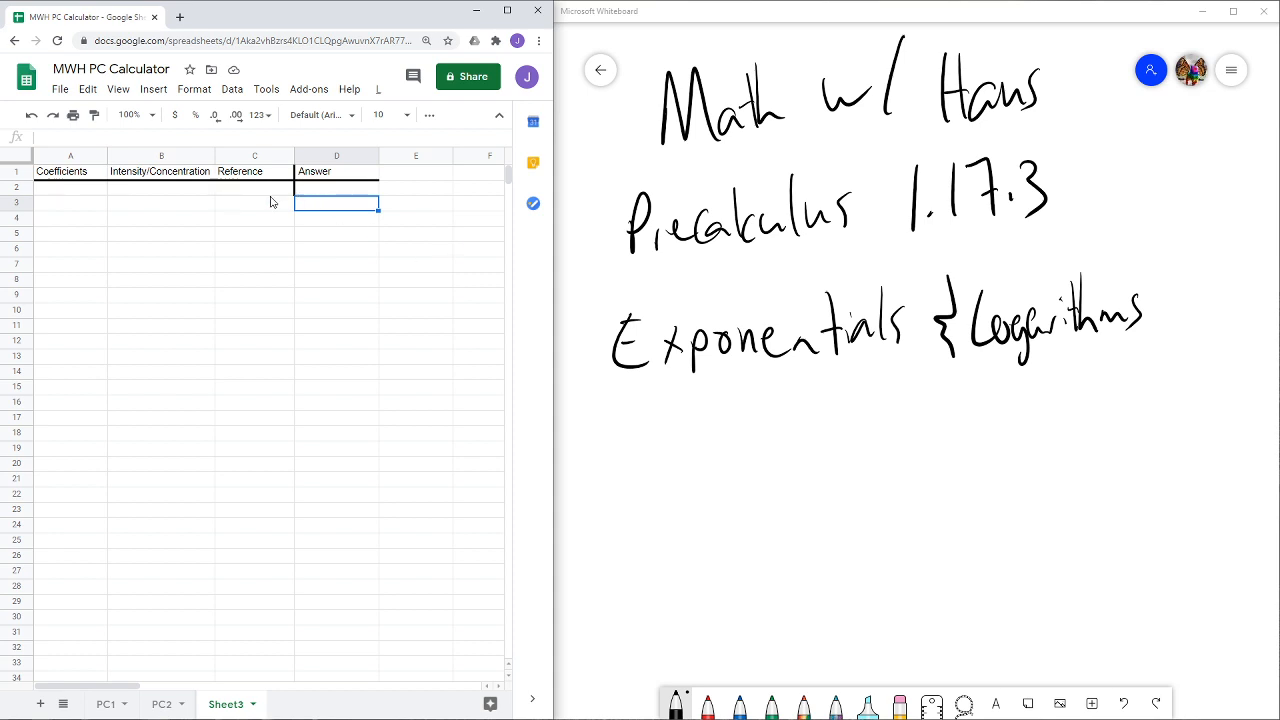
left_click(895, 508)
left_click_drag(888, 544, 890, 212)
left_click_drag(928, 650, 856, 146)
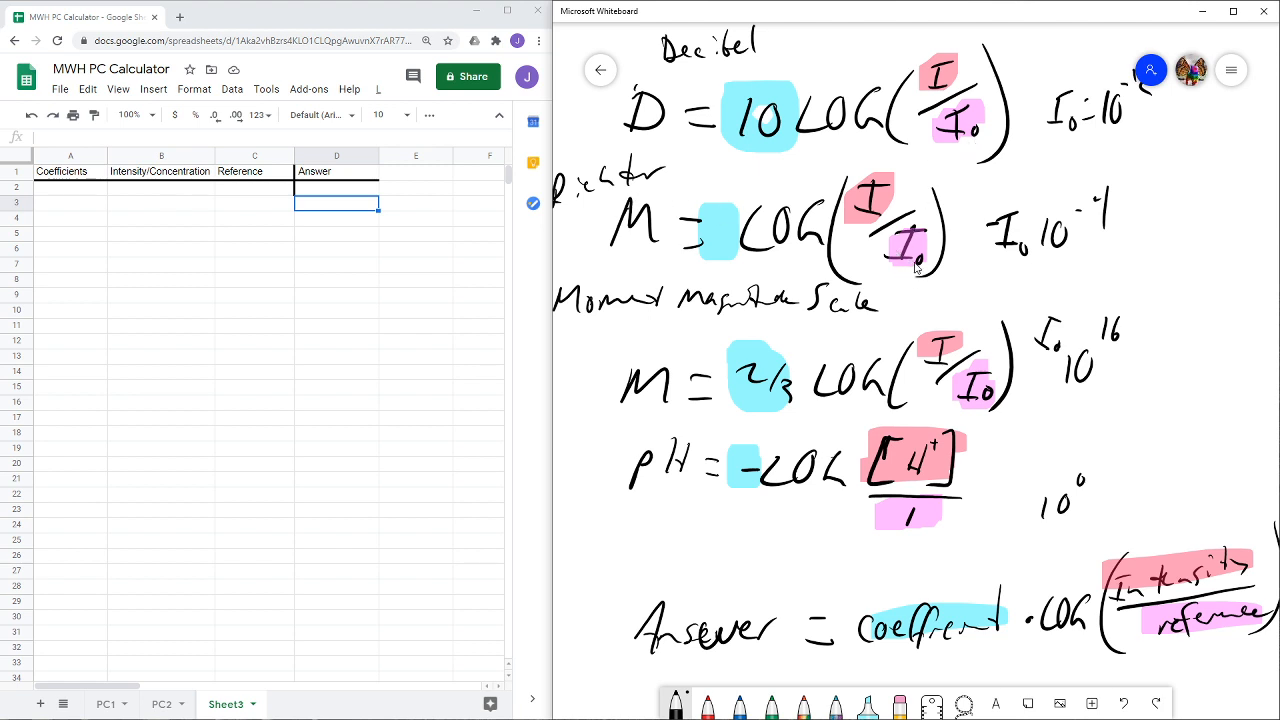
left_click_drag(1145, 187, 1148, 199)
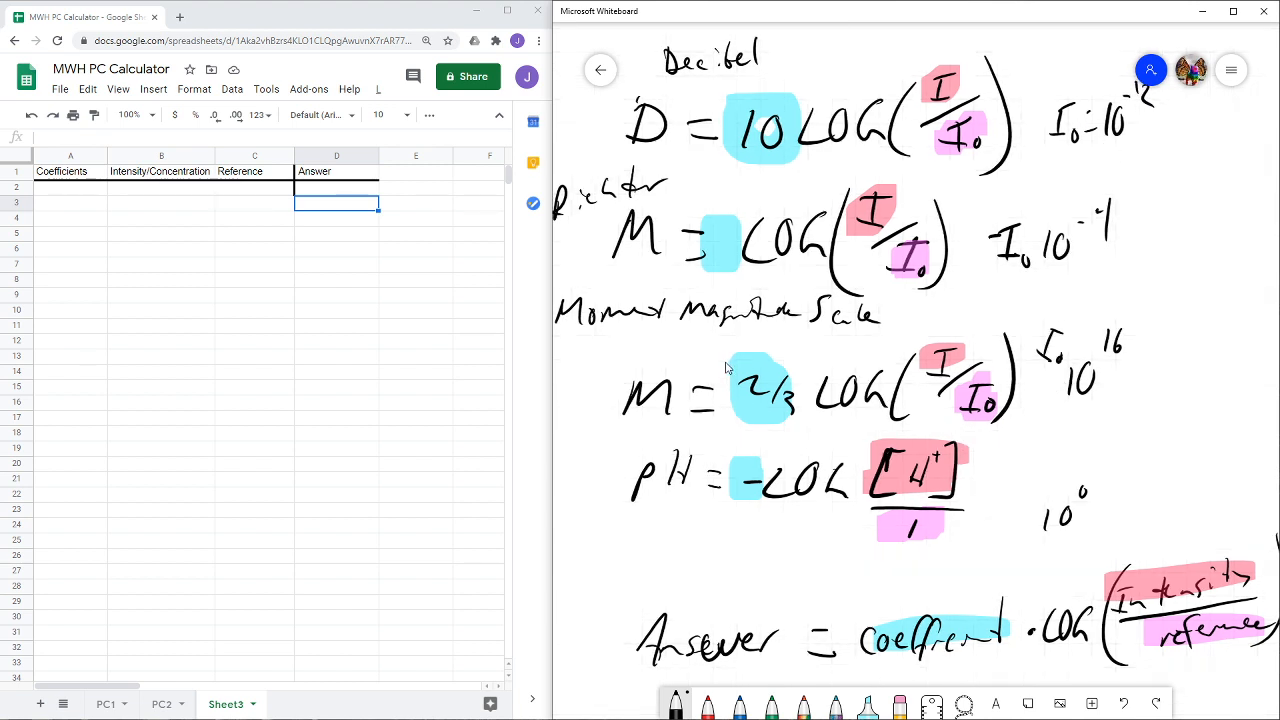
left_click_drag(1025, 443, 1030, 420)
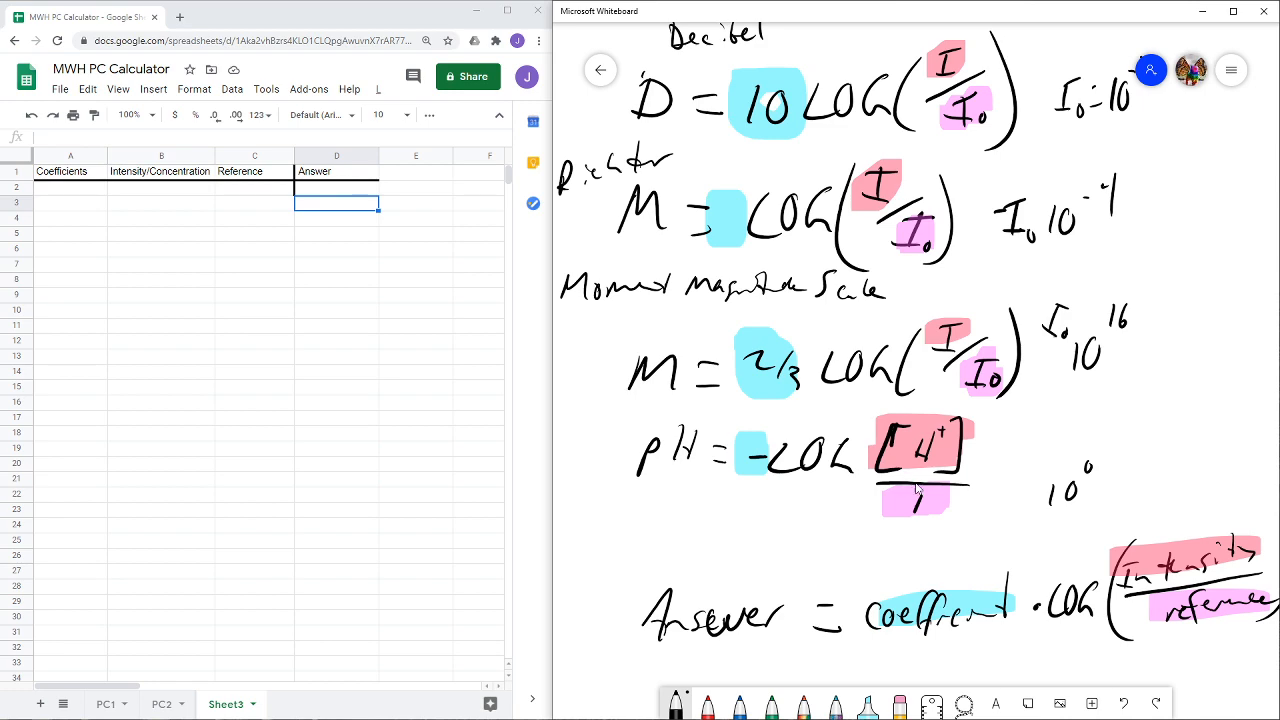
mouse_move(1047, 541)
left_mouse_down()
mouse_move(990, 512)
mouse_move(997, 467)
left_mouse_up()
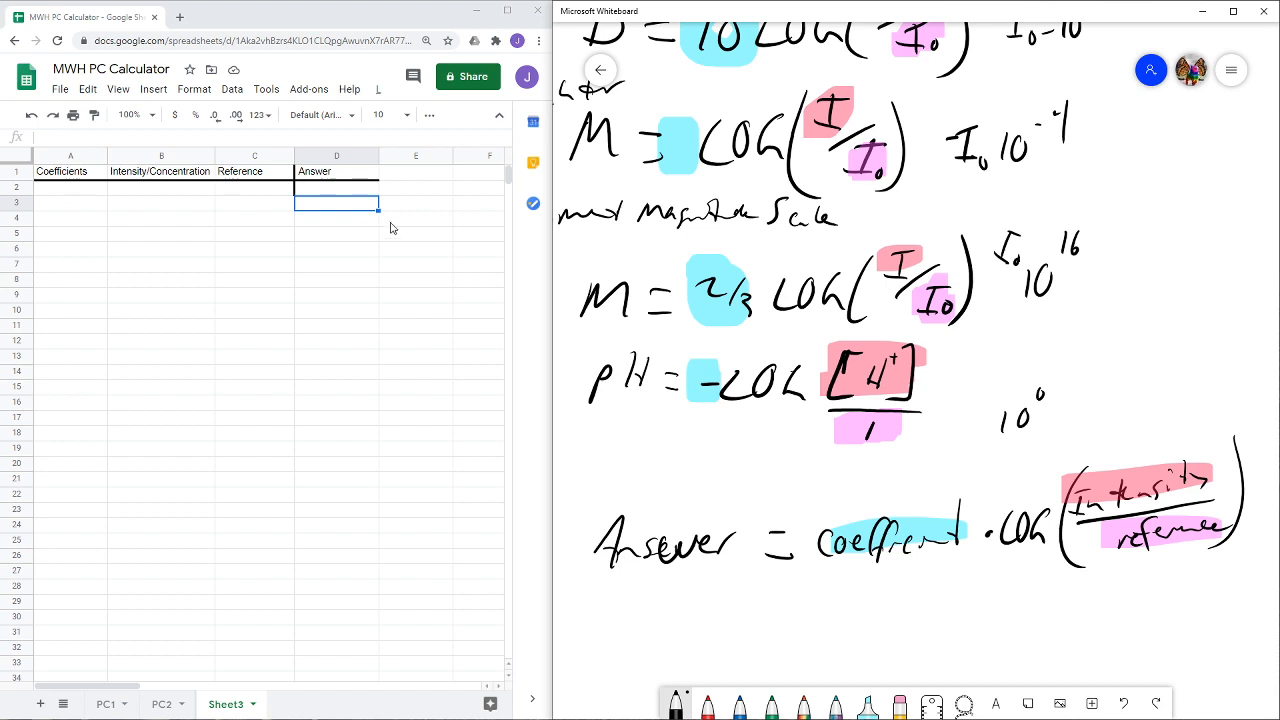
- In row 2 of the spreadsheet, enter coefficient 5, intensity/concentration 45 and reference 1
left_click(70, 190)
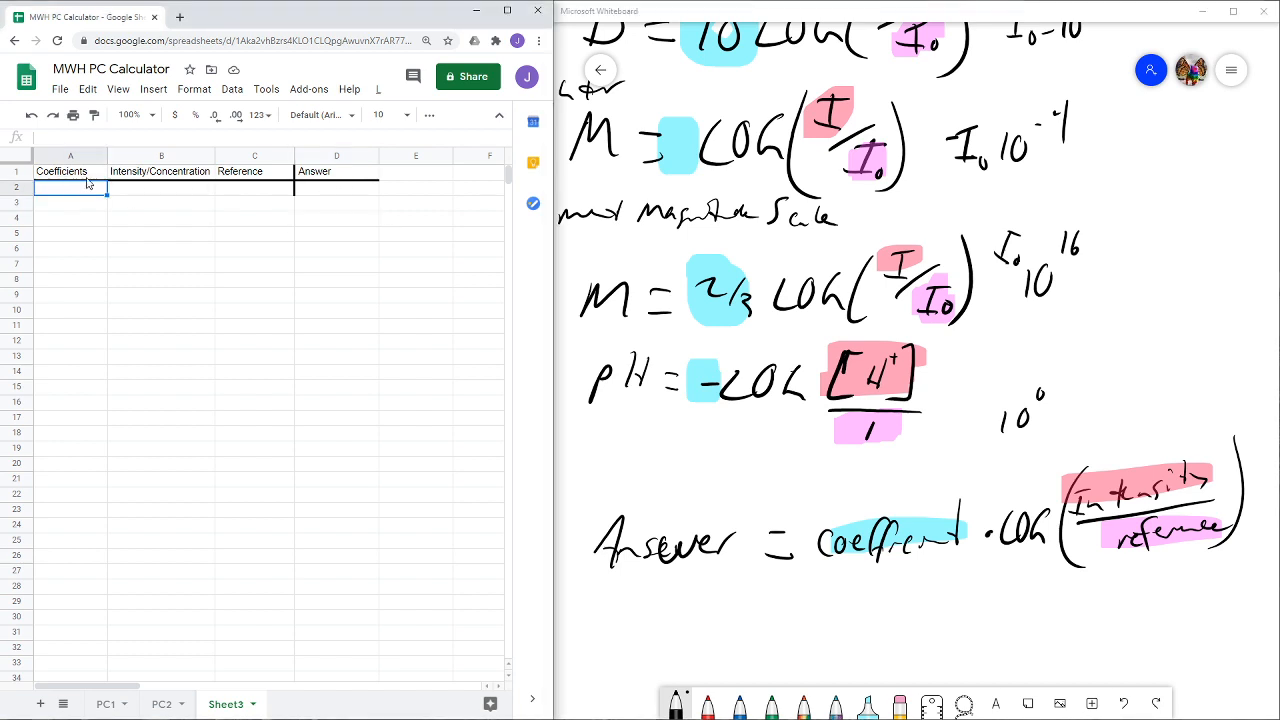
type("5")
left_click(137, 192)
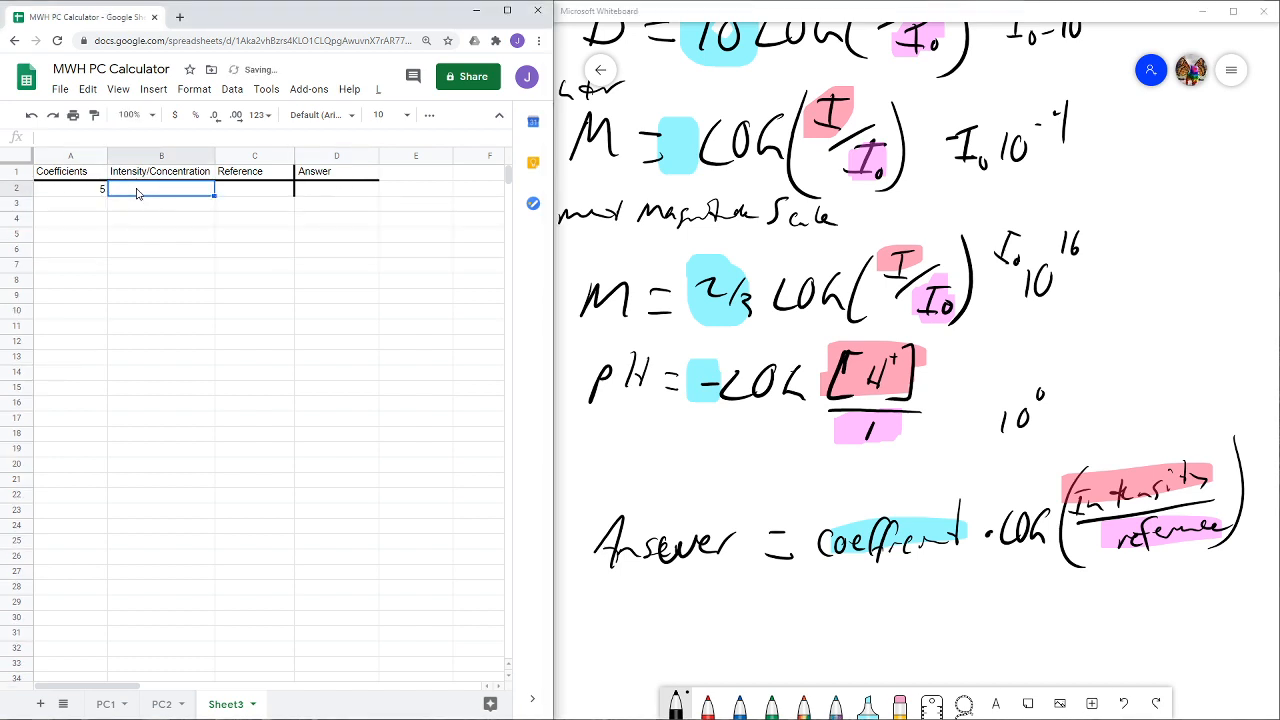
type("45")
left_click(240, 200)
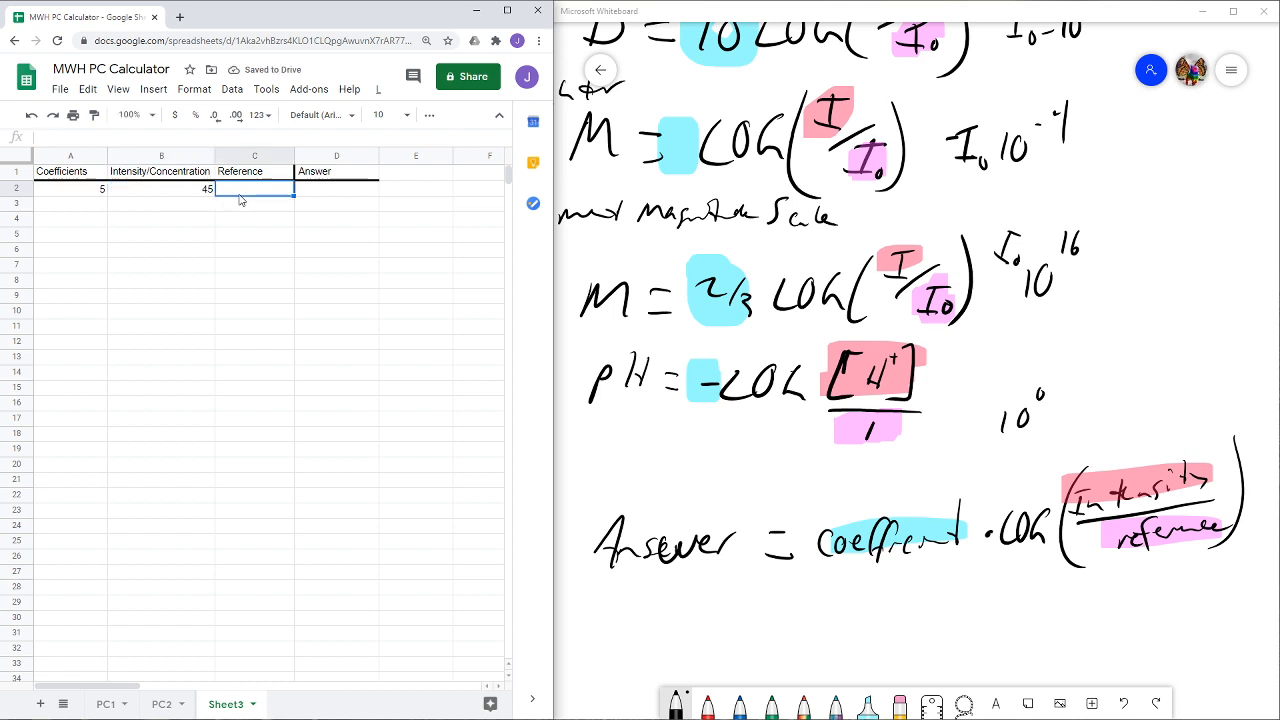
type("1")
left_click(345, 194)
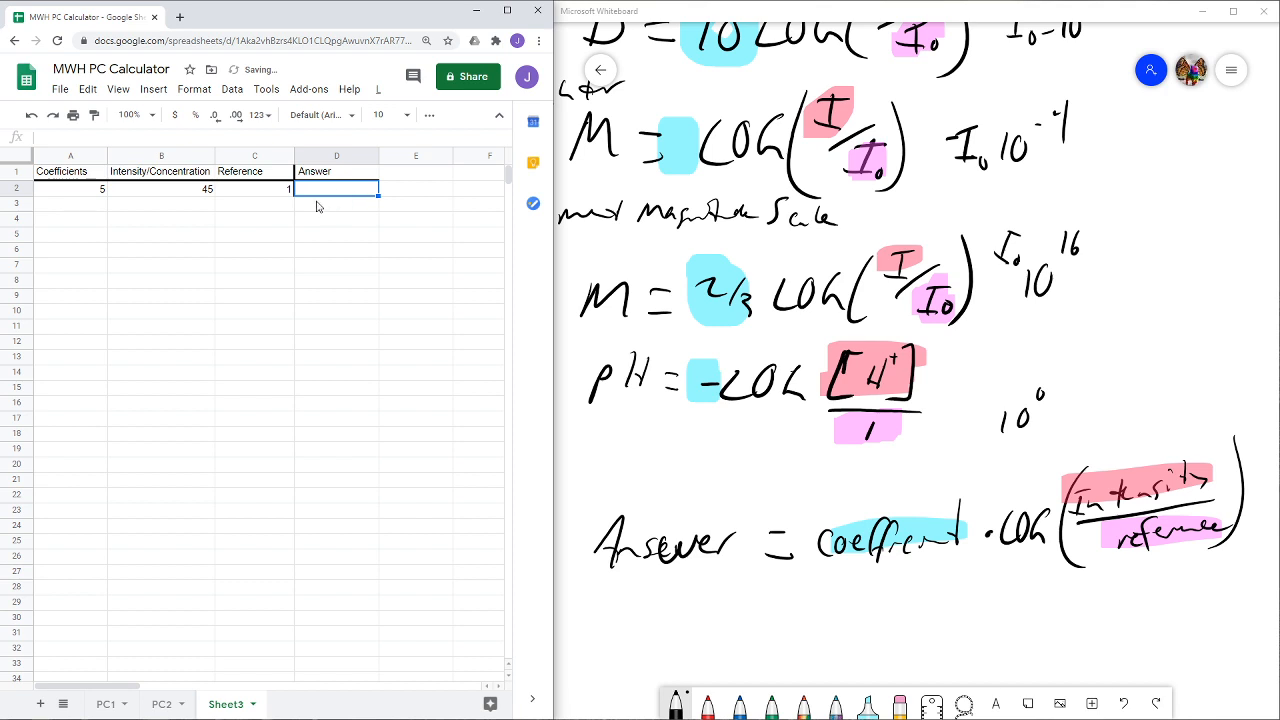
- Set the coefficient in A2 to -1 for the pH formula
left_click(90, 192)
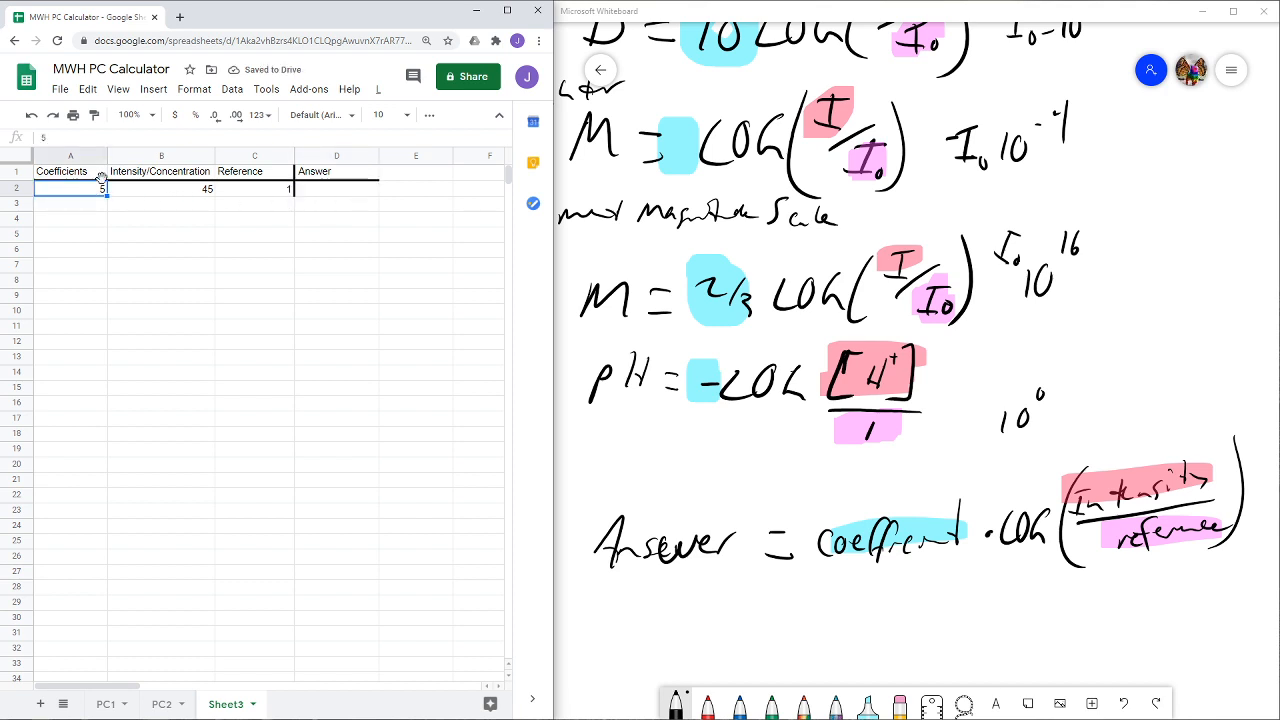
type("-1")
left_click(193, 193)
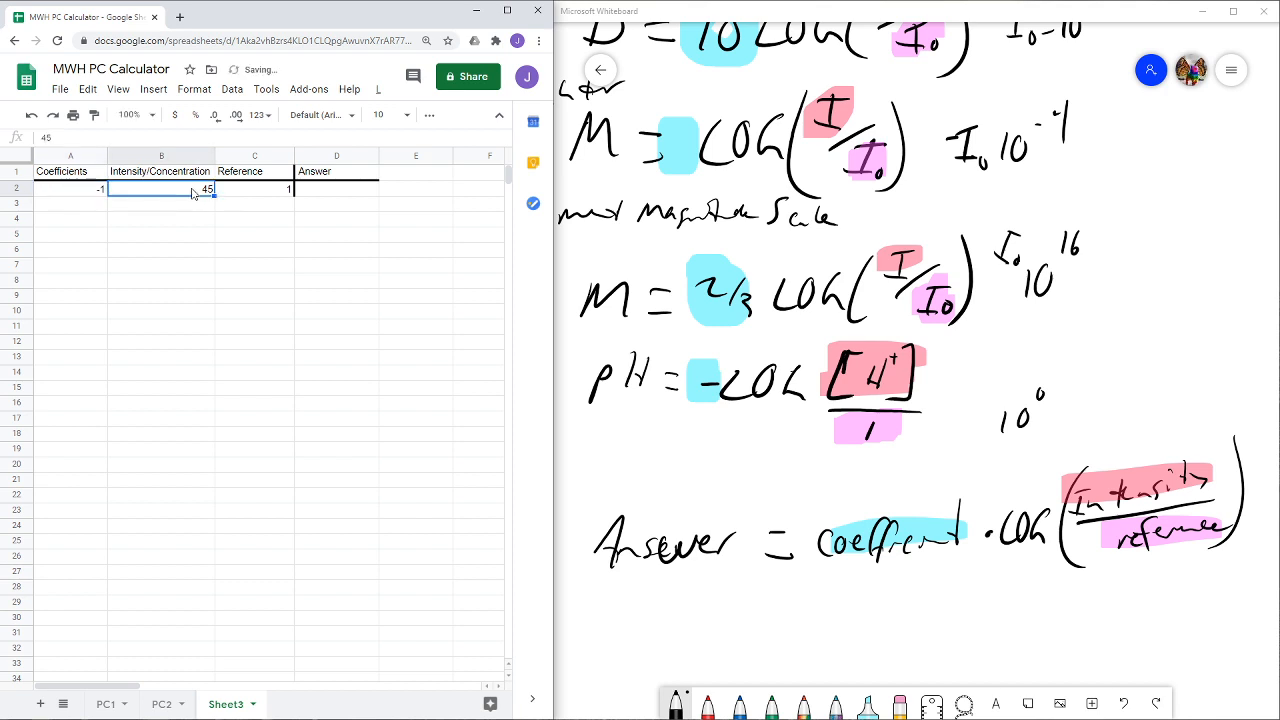
left_click(336, 199)
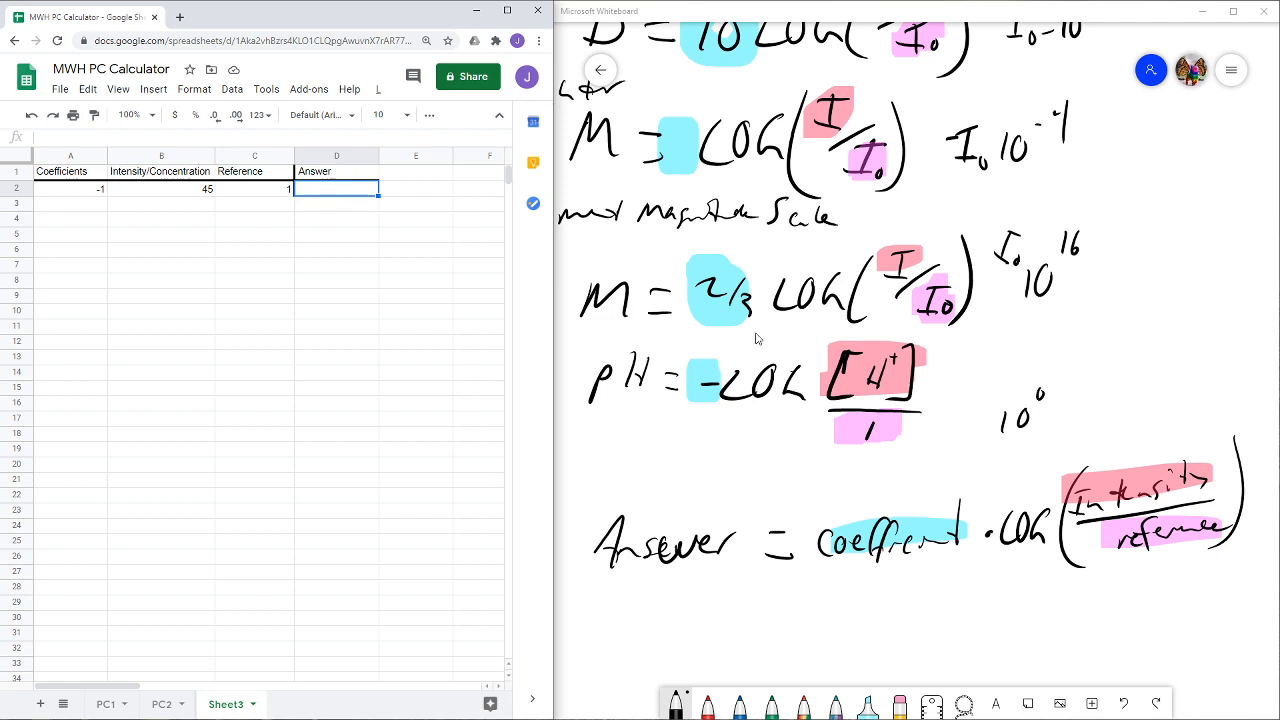
left_click(152, 190)
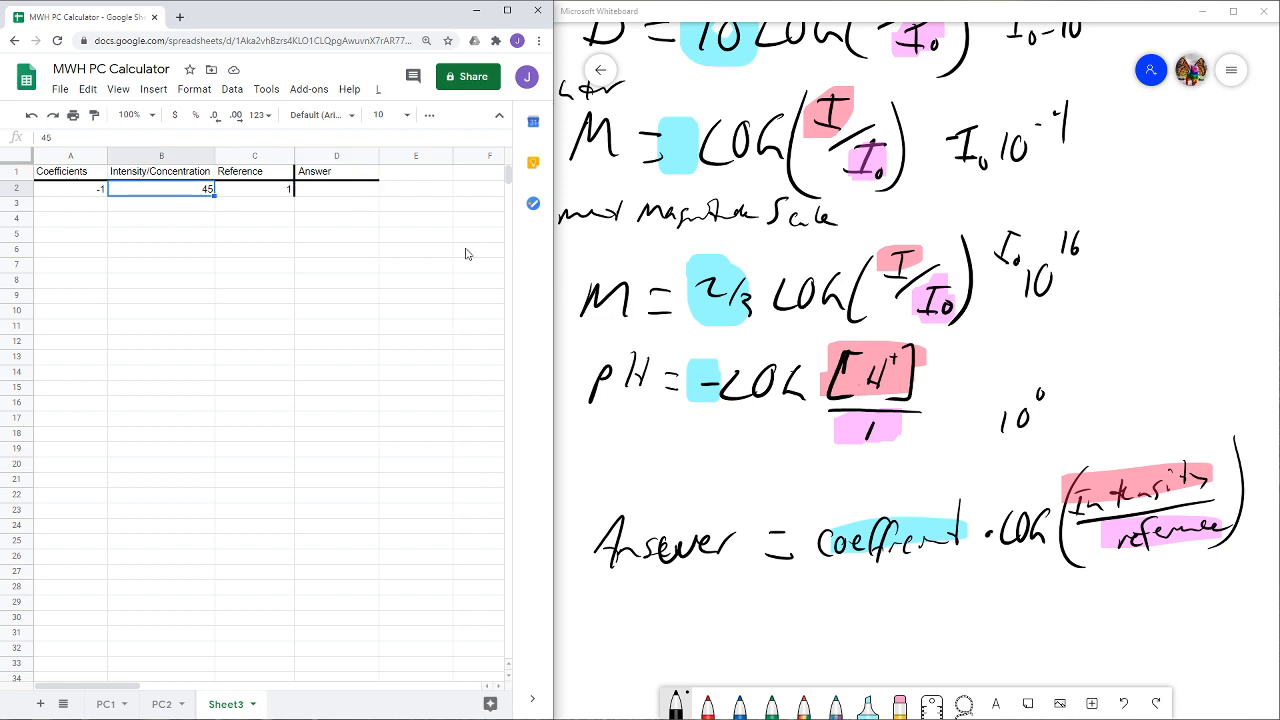
- Enter the formula =A2*log(B2/C2) in Answer cell D2
left_click(345, 197)
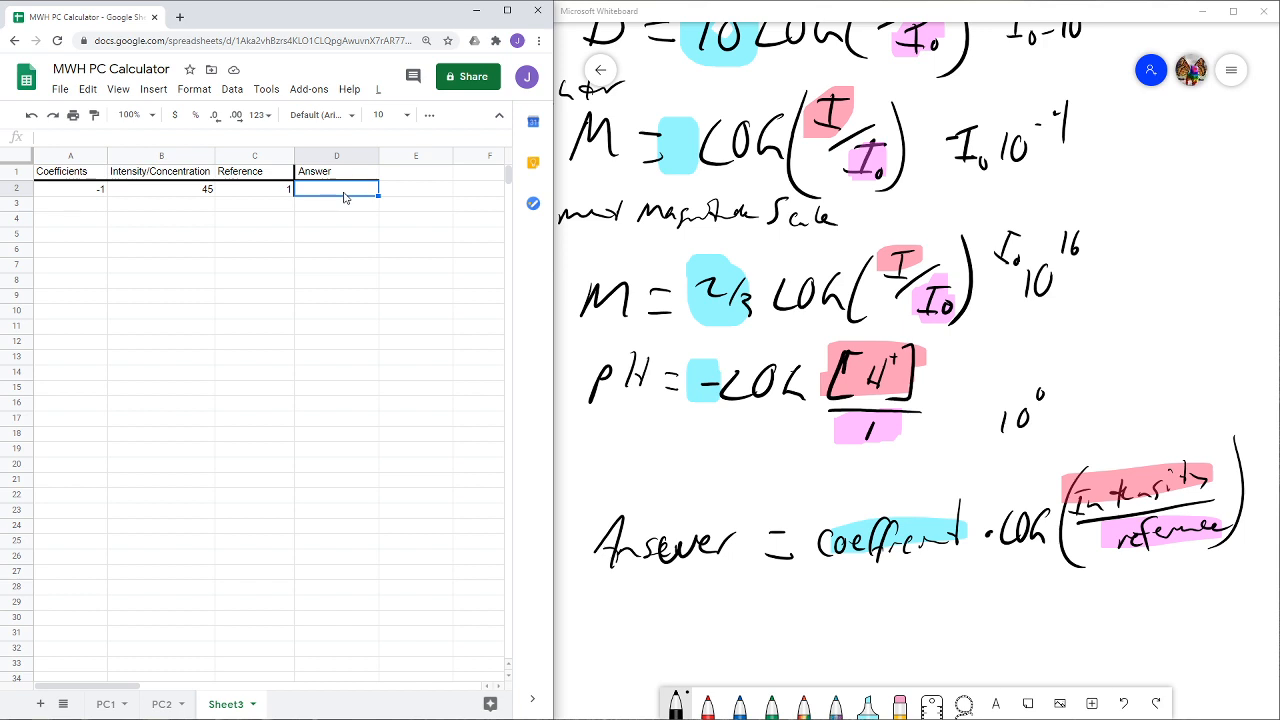
type("=")
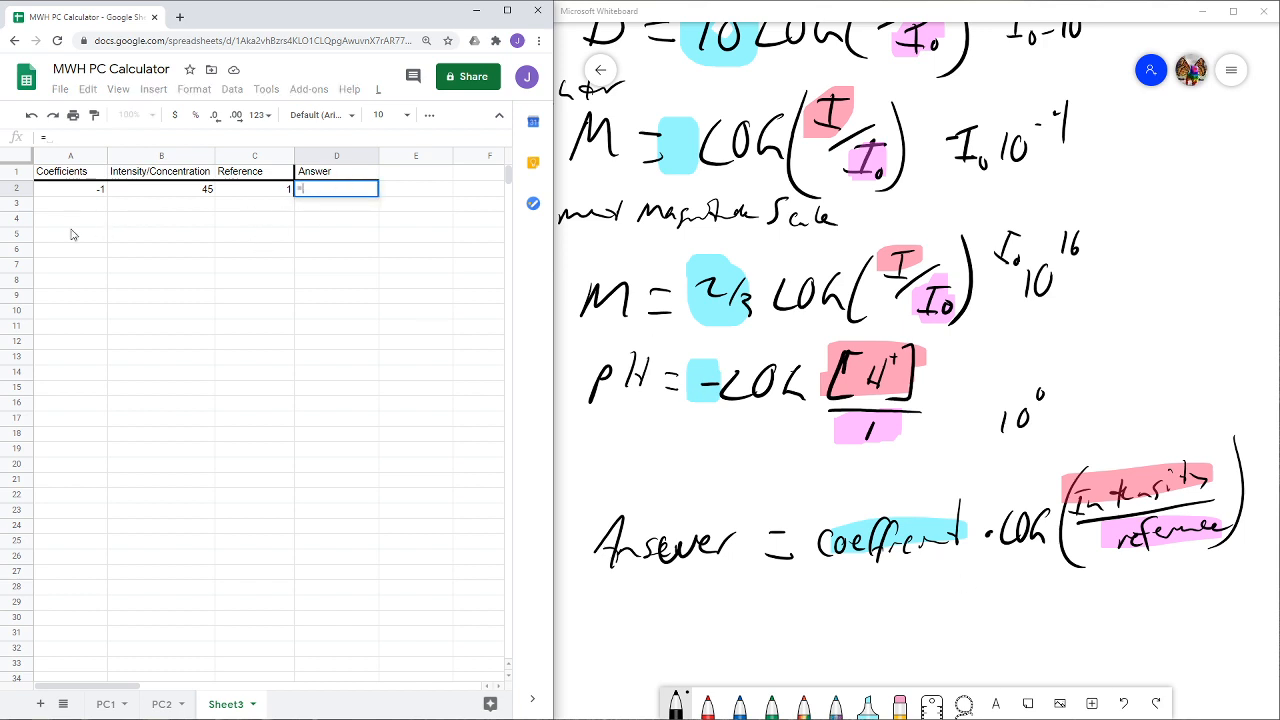
left_click(80, 189)
type("*log")
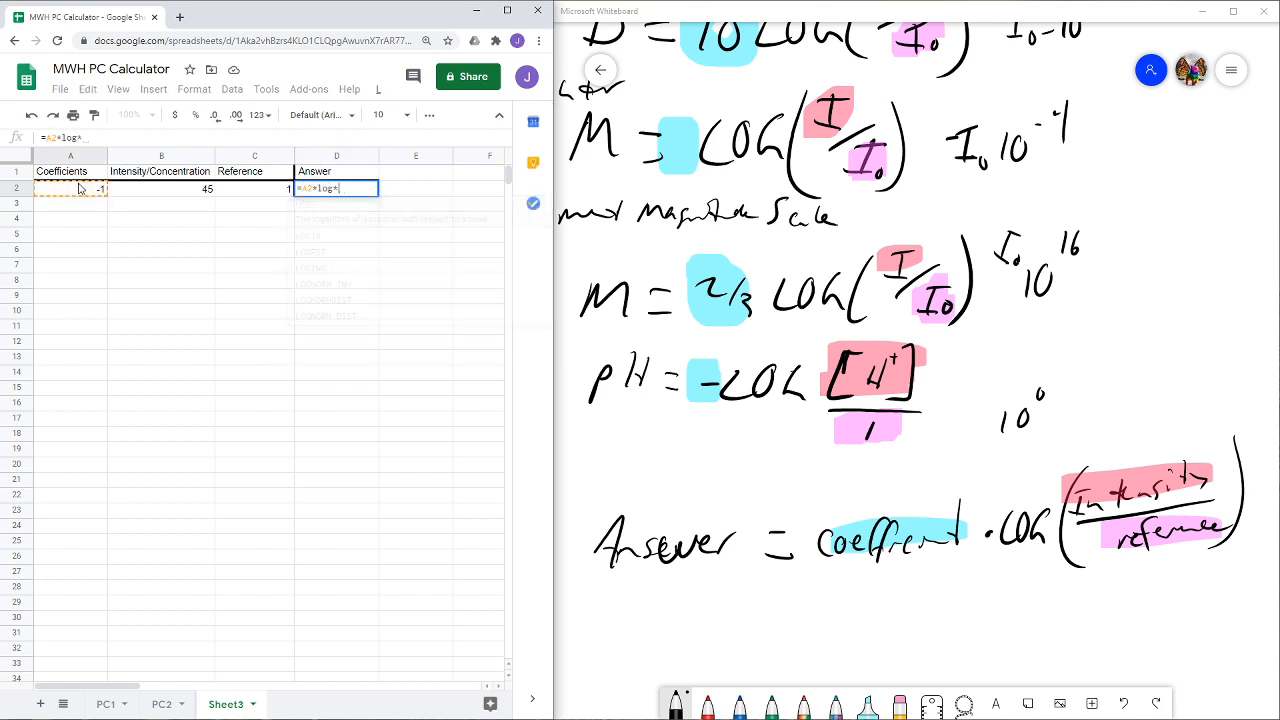
type("(")
left_click(161, 191)
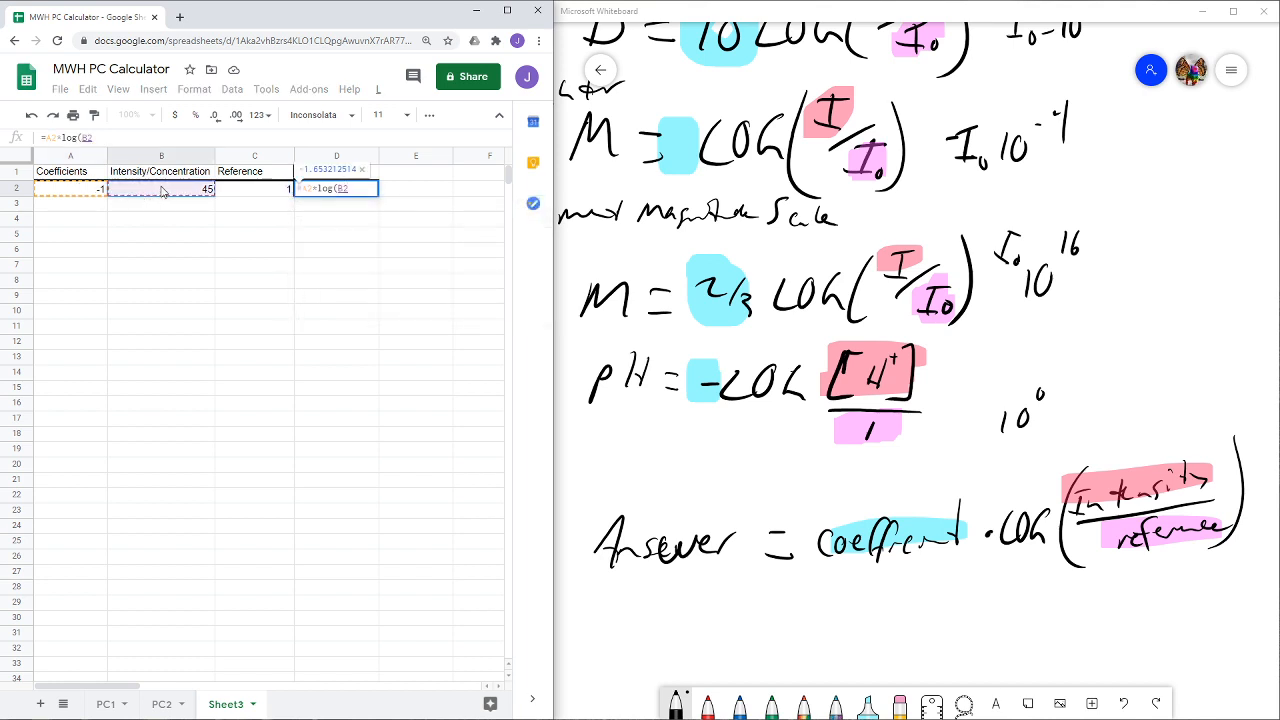
type("/")
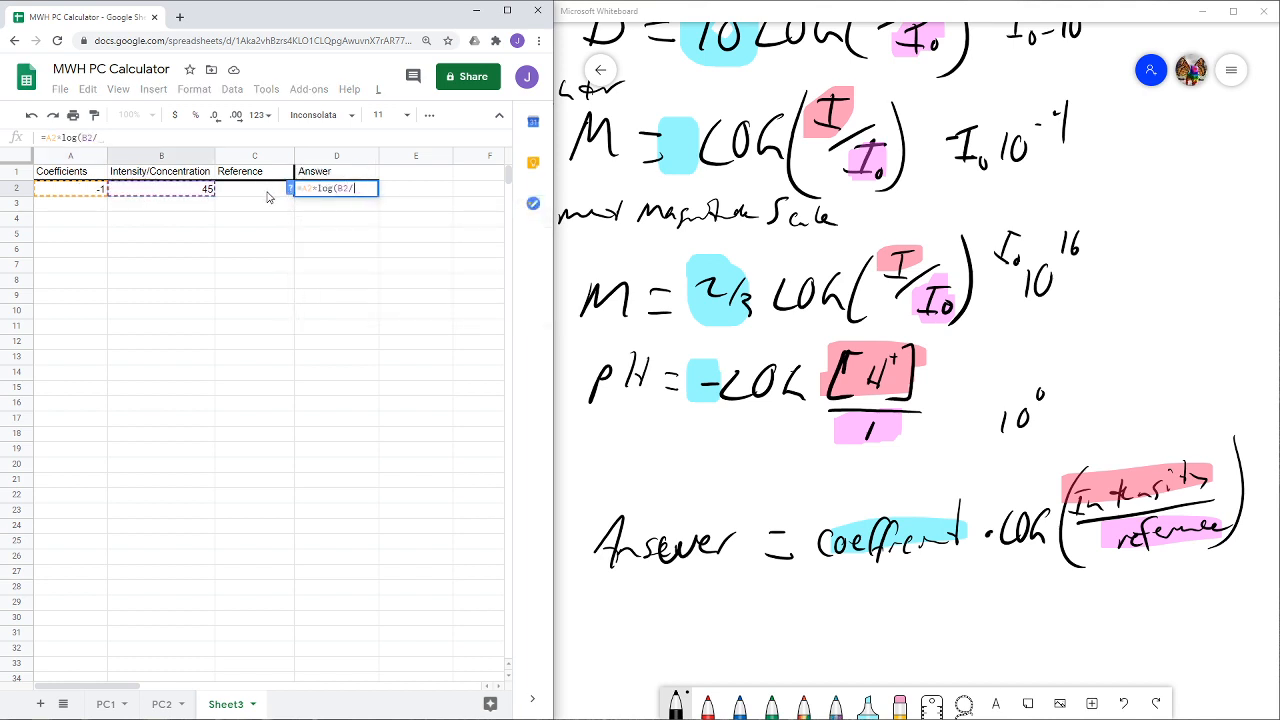
left_click(267, 195)
type(")")
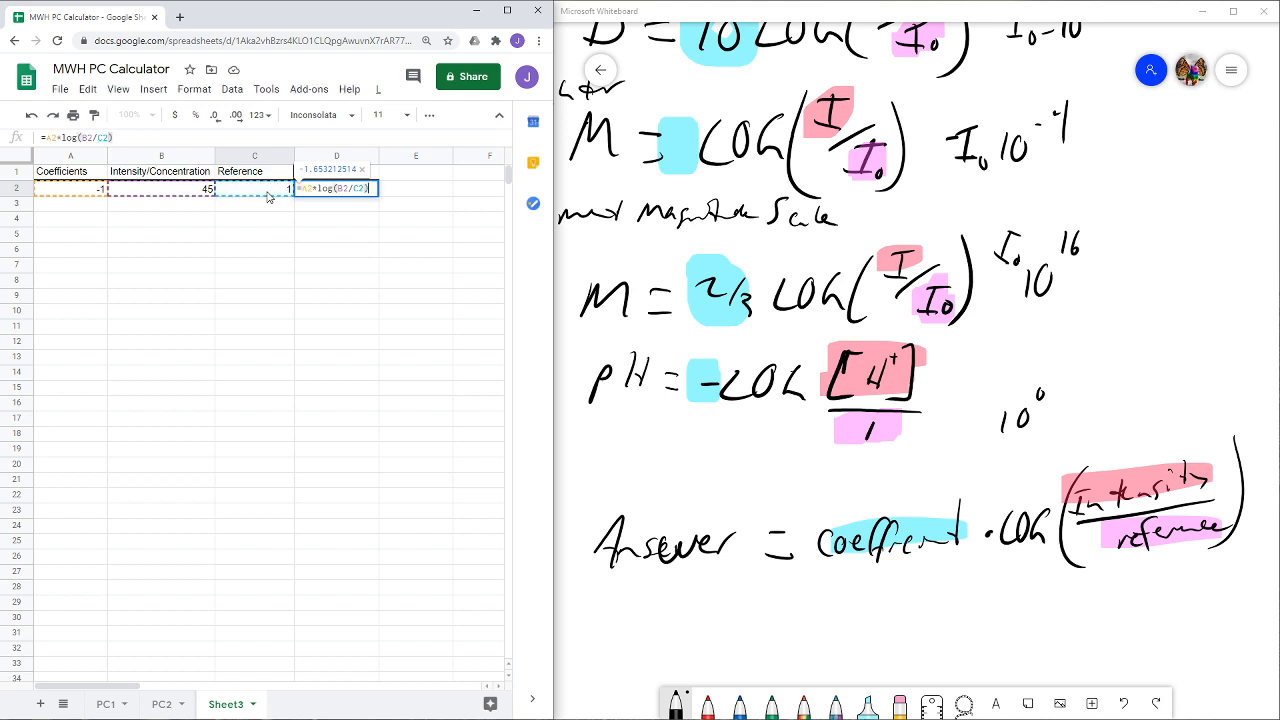
key("Return")
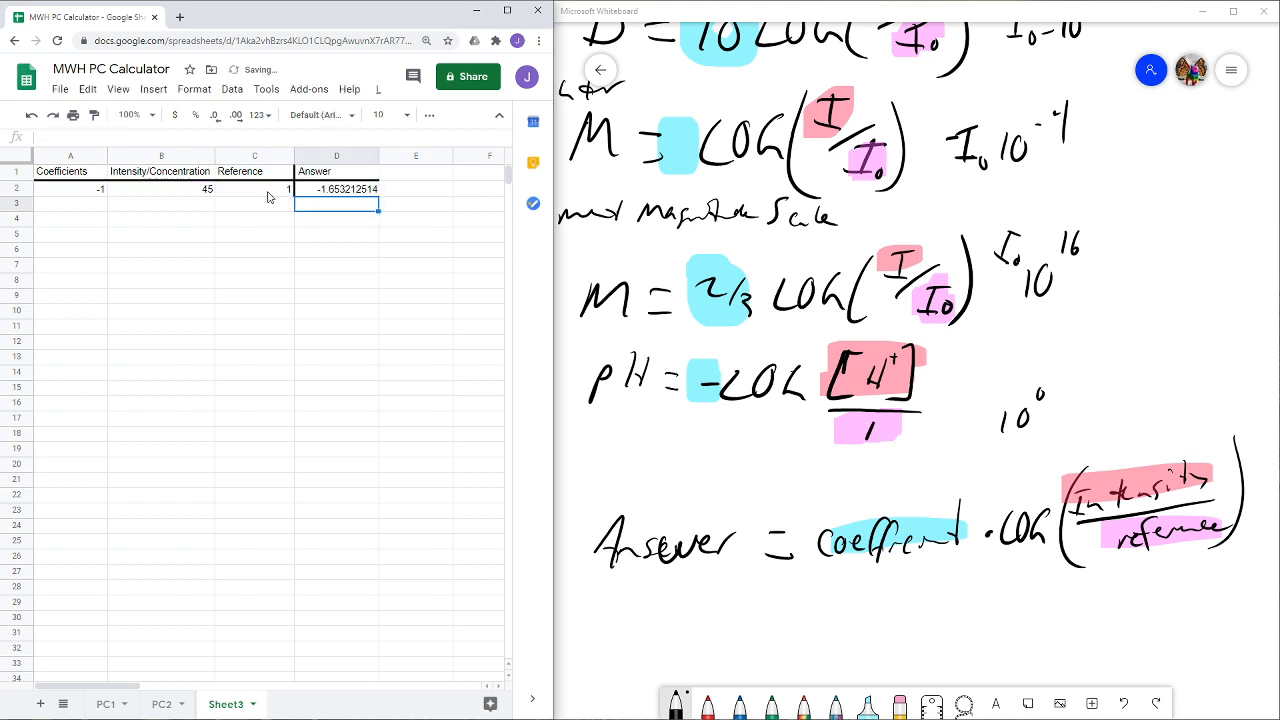
left_click(326, 196)
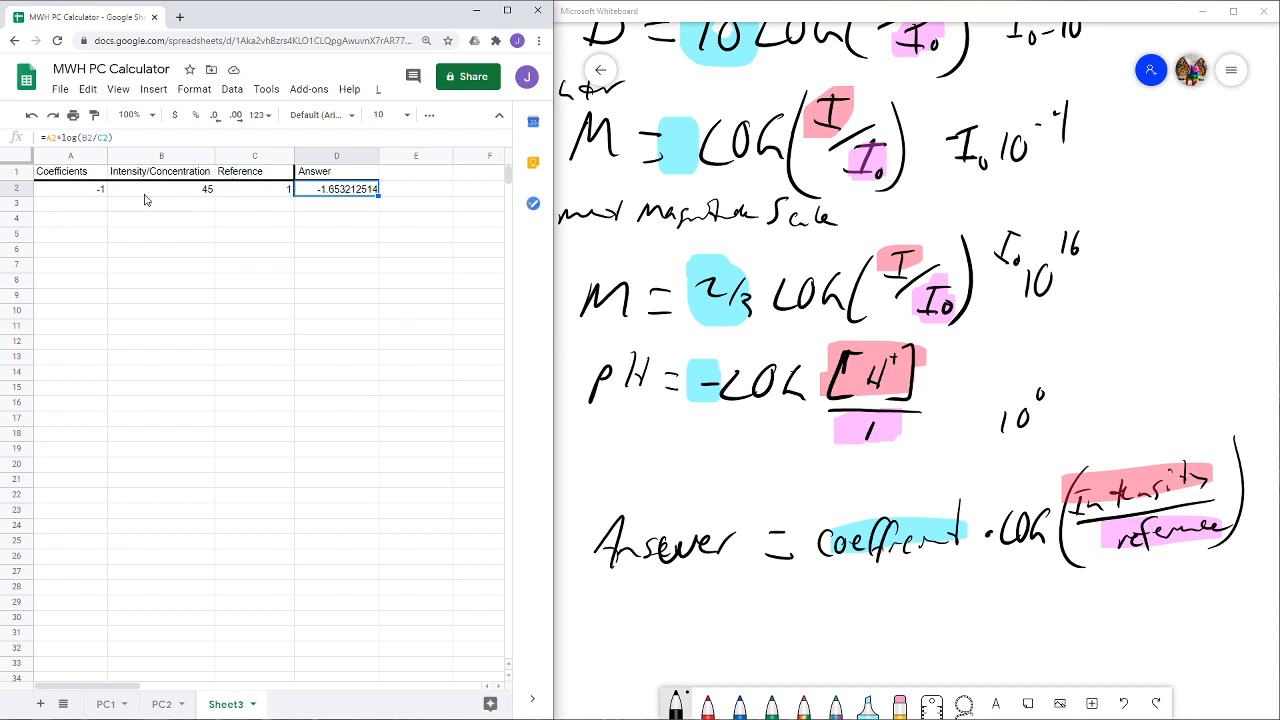
- Replace the intensity/concentration value in B2 with the formula =10^(-3)
left_click(176, 195)
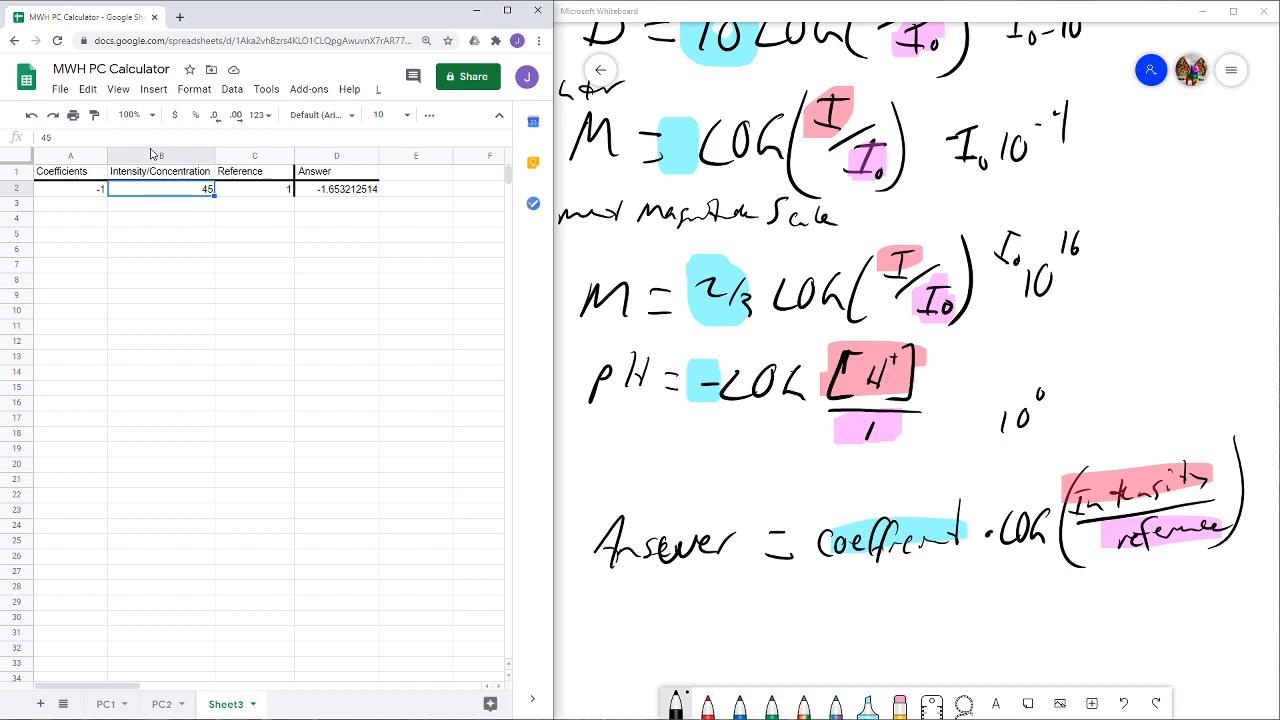
left_click_drag(66, 143, 8, 134)
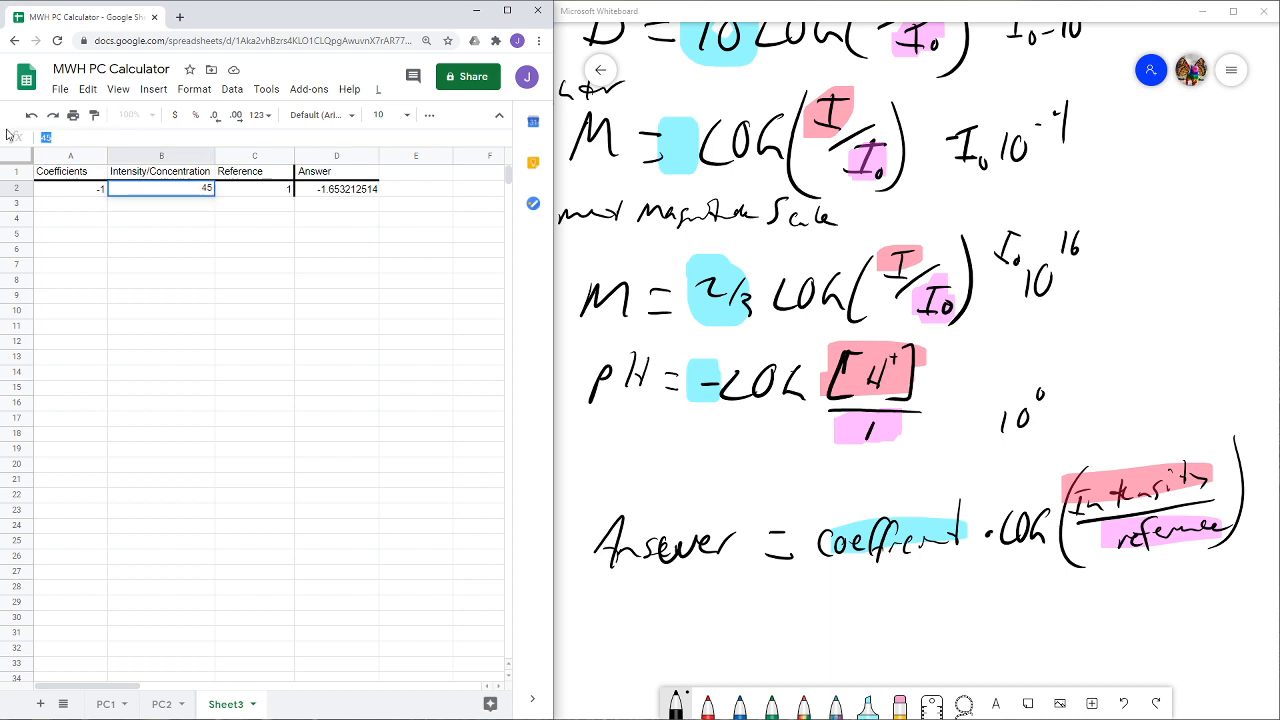
type("=")
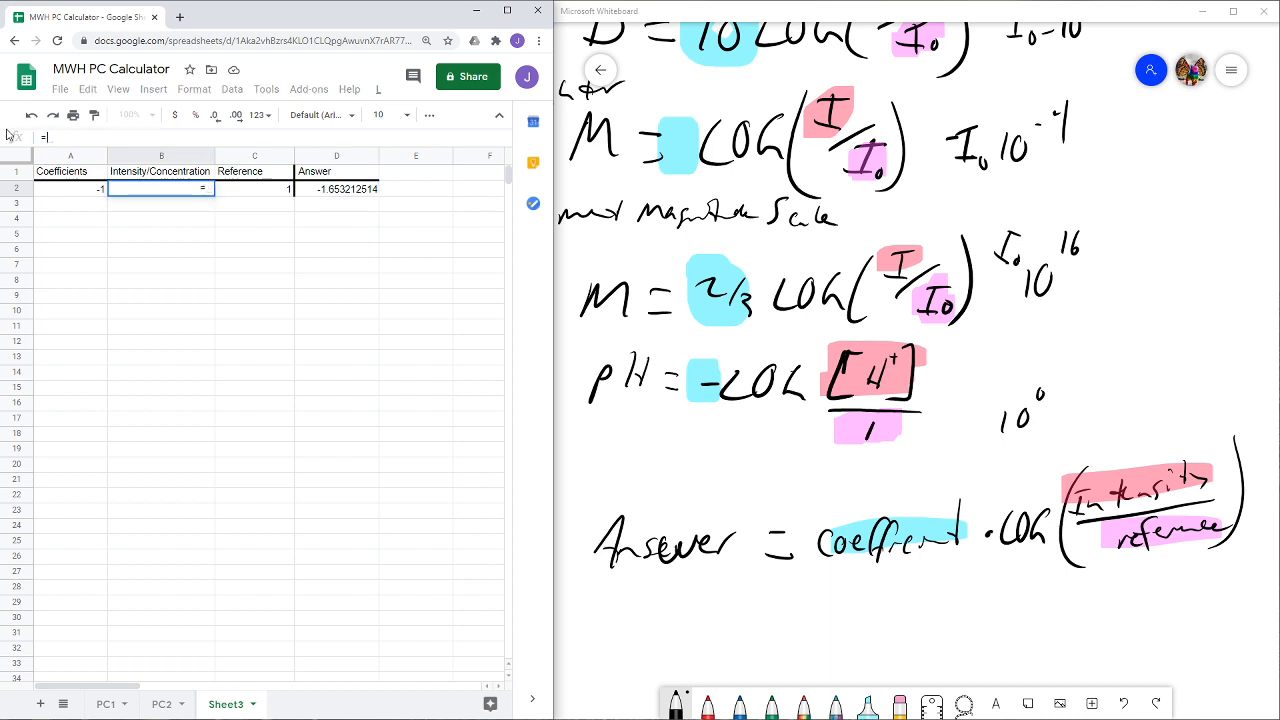
type("10^(-3)")
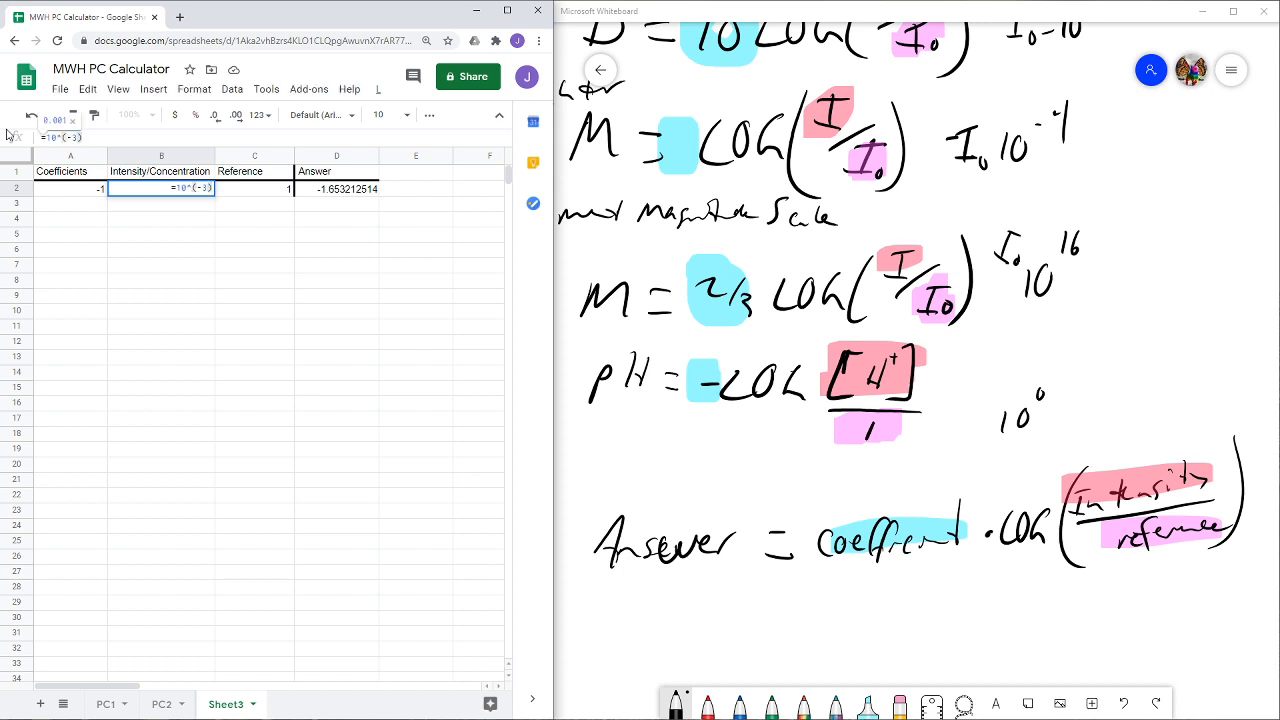
key("Return")
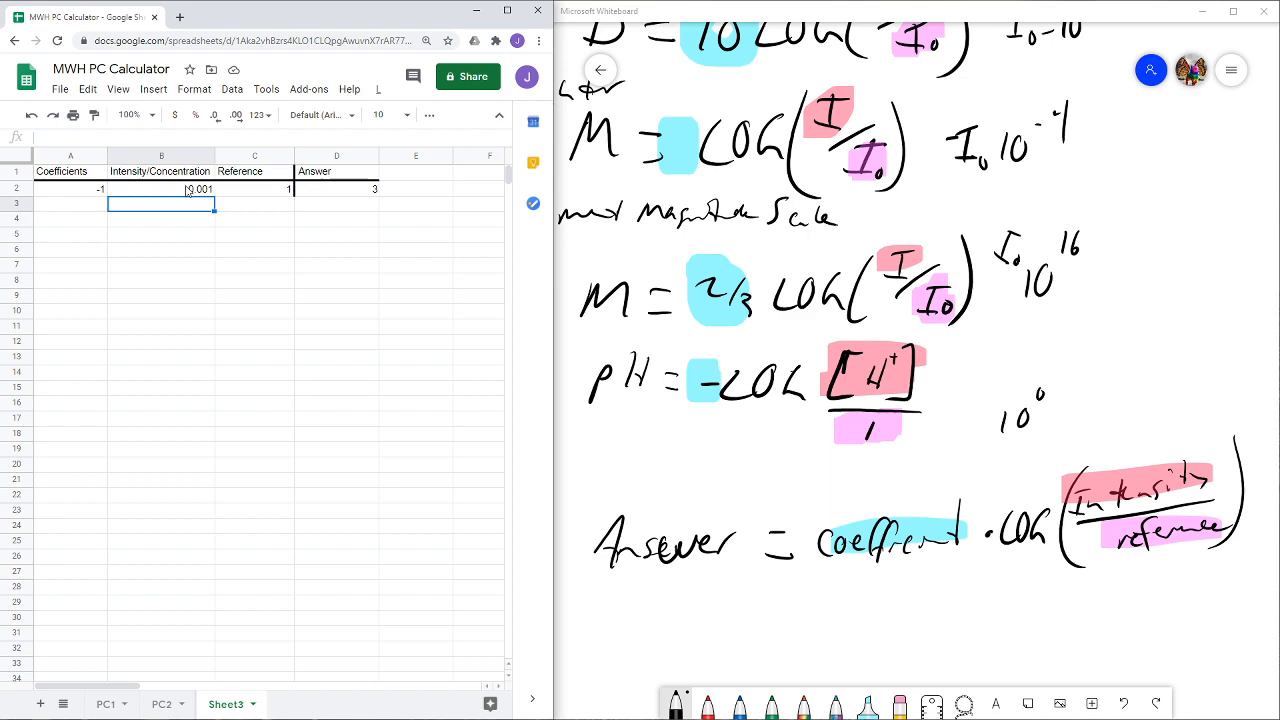
- Switch to the whiteboard and handwrite "switch case" in the blank area below the general Answer formula
left_click(641, 282)
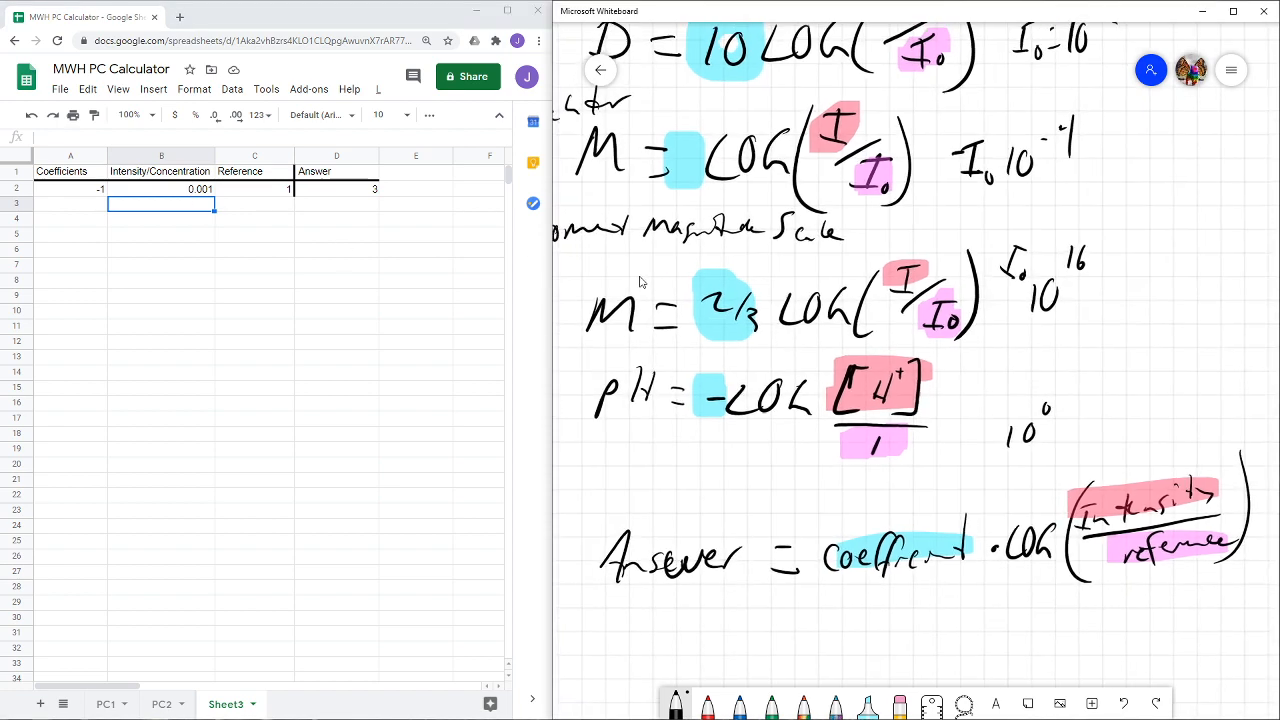
left_click_drag(641, 282, 646, 303)
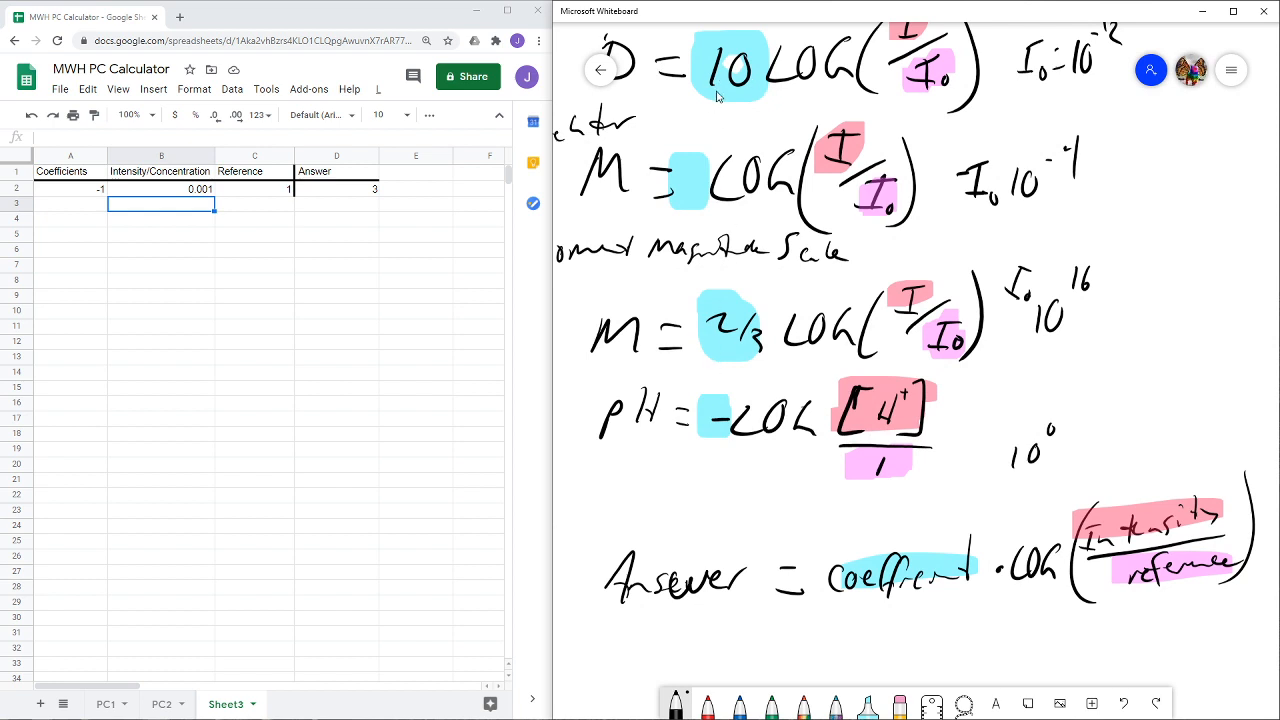
left_click_drag(1172, 214, 1173, 243)
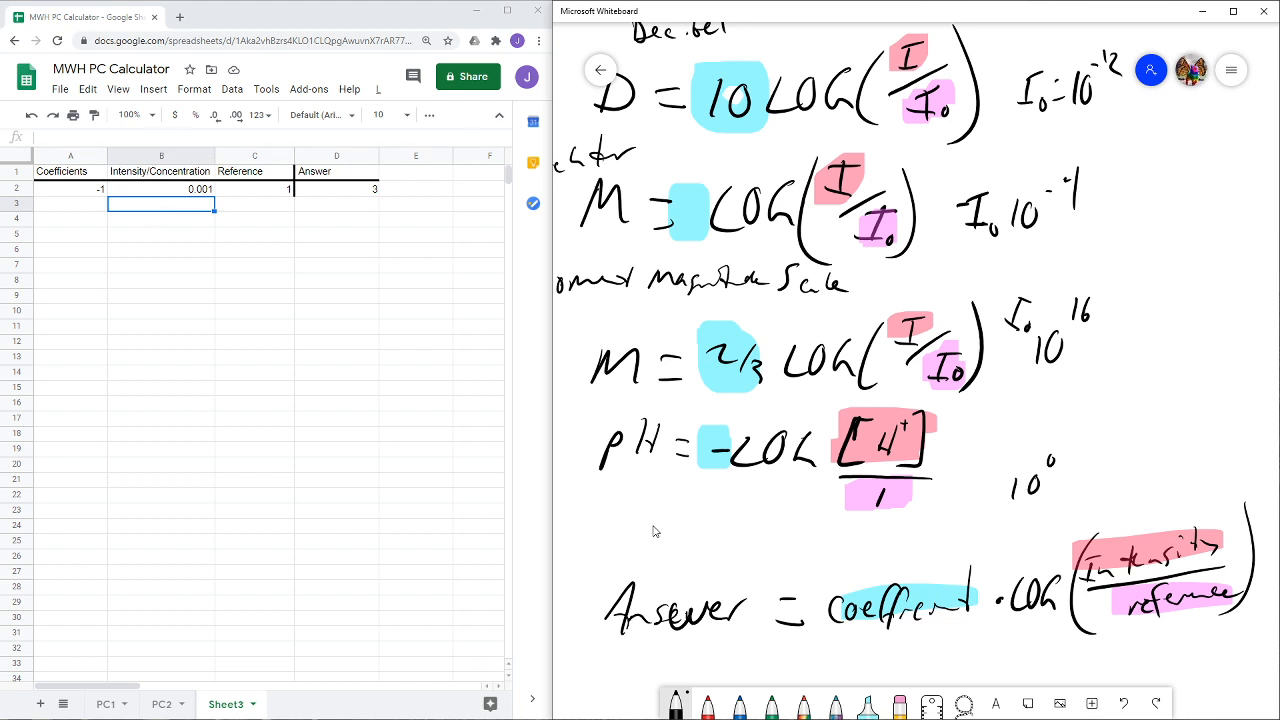
scroll(660, 410, "down", 3)
scroll(711, 431, "down", 7)
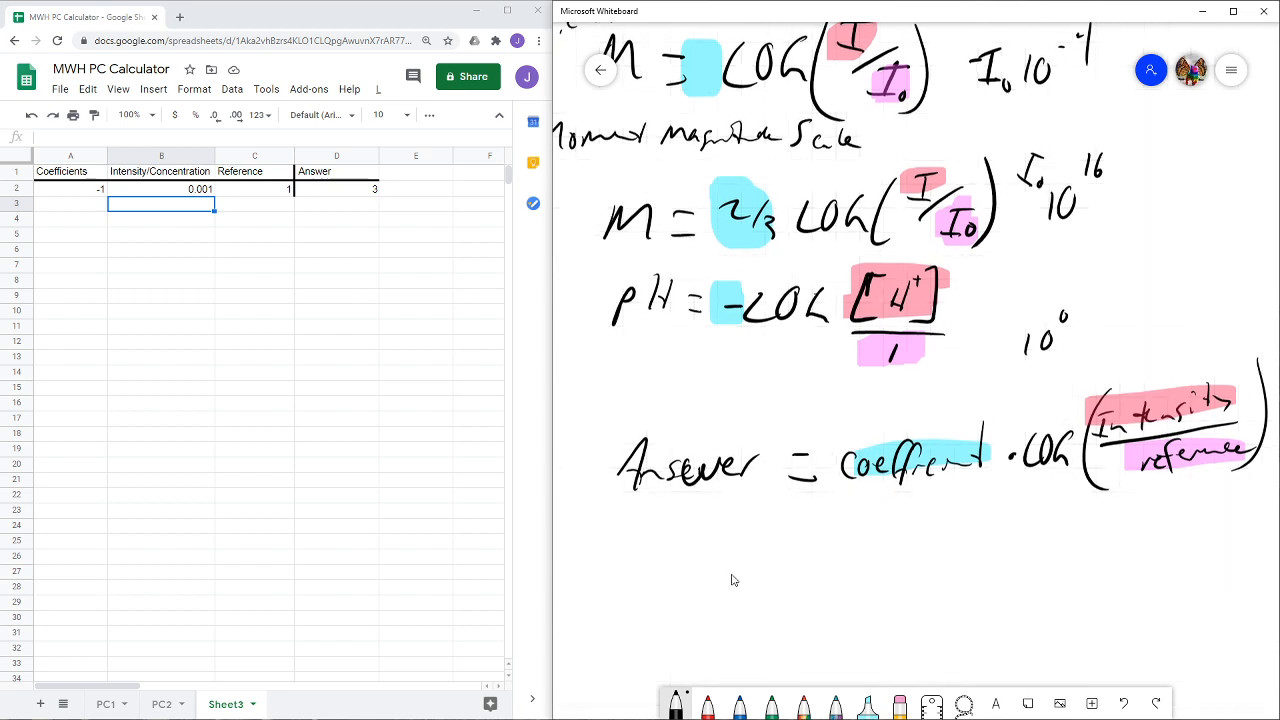
scroll(705, 255, "left", 2)
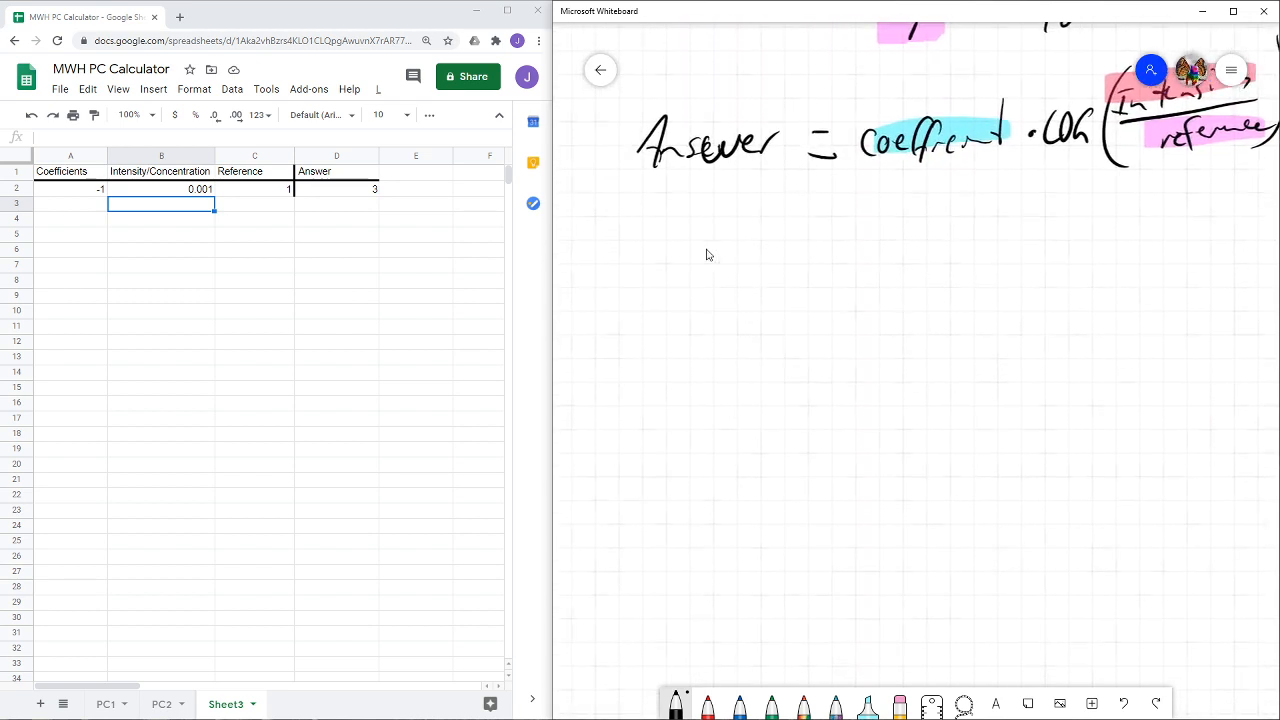
left_click_drag(717, 278, 692, 335)
mouse_move(731, 289)
left_mouse_down()
mouse_move(730, 307)
mouse_move(816, 296)
left_mouse_up()
left_click_drag(832, 230, 850, 310)
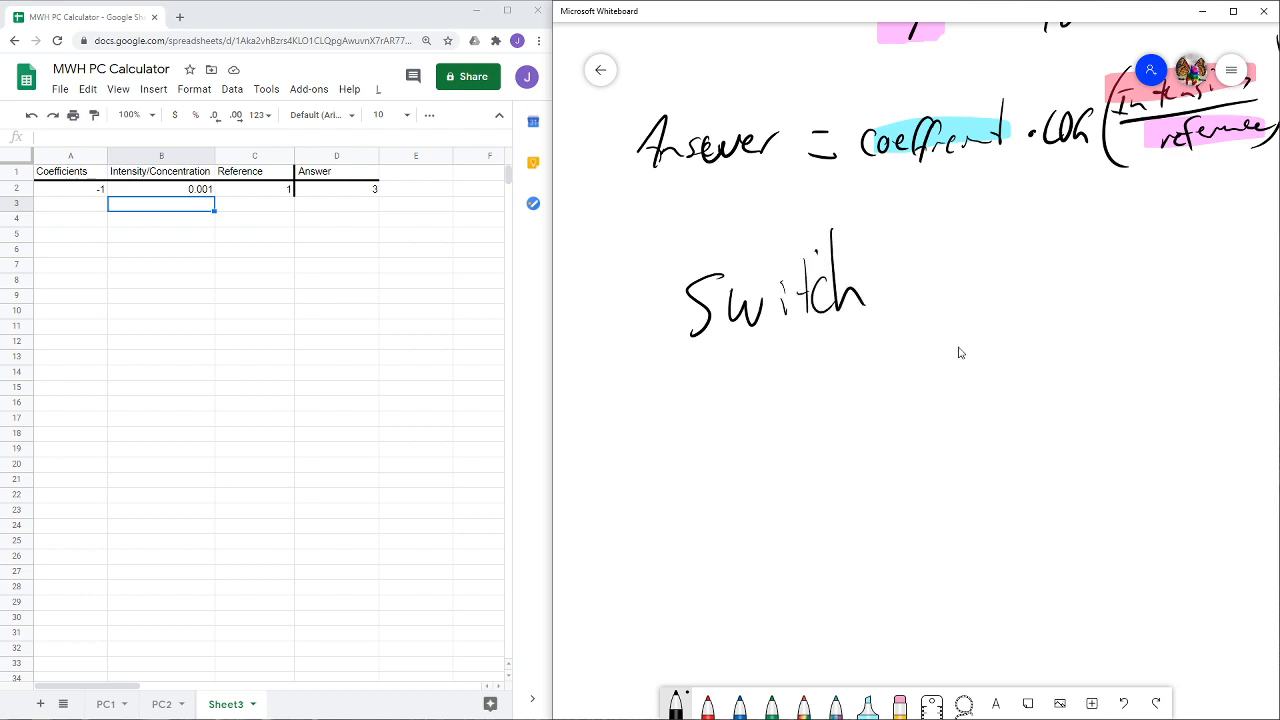
scroll(960, 351, "right", 2)
mouse_move(895, 254)
left_mouse_down()
mouse_move(892, 299)
mouse_move(938, 291)
left_mouse_up()
left_click_drag(957, 278, 986, 284)
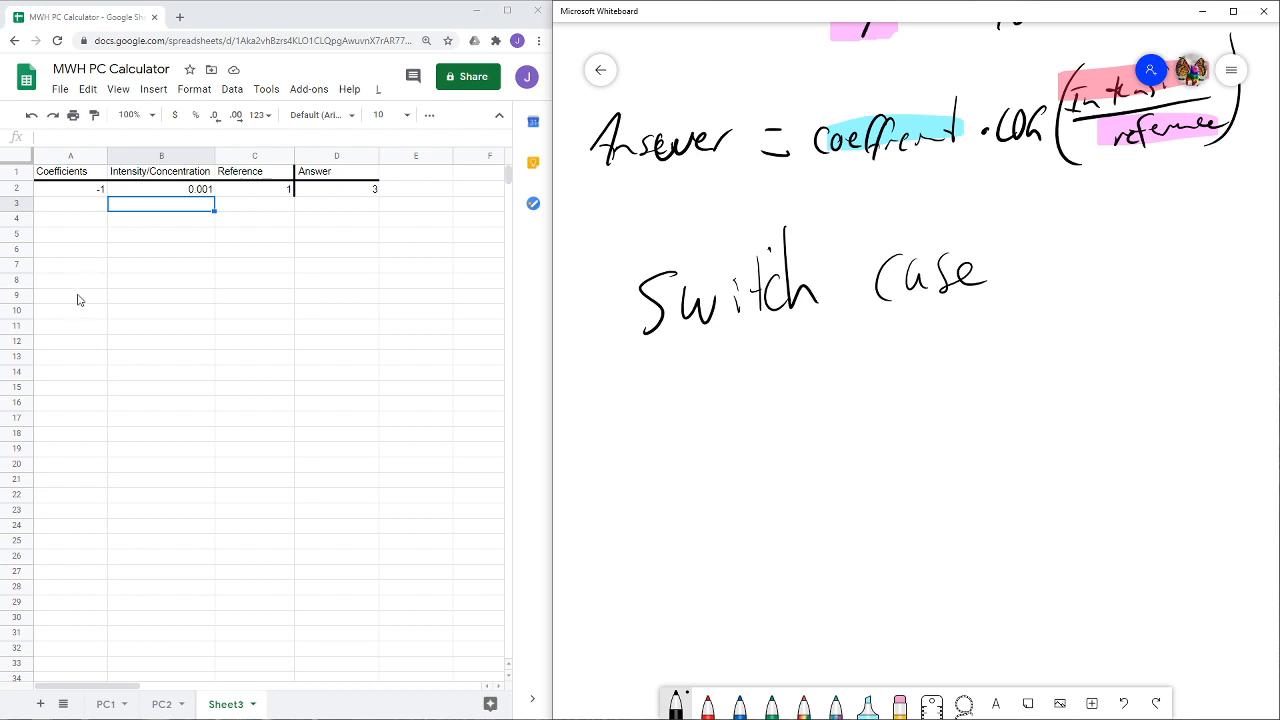
- On the whiteboard, number the handwritten case as 1 and write "case 2" below it with a dashed vertical continuation line
left_click_drag(77, 220, 77, 404)
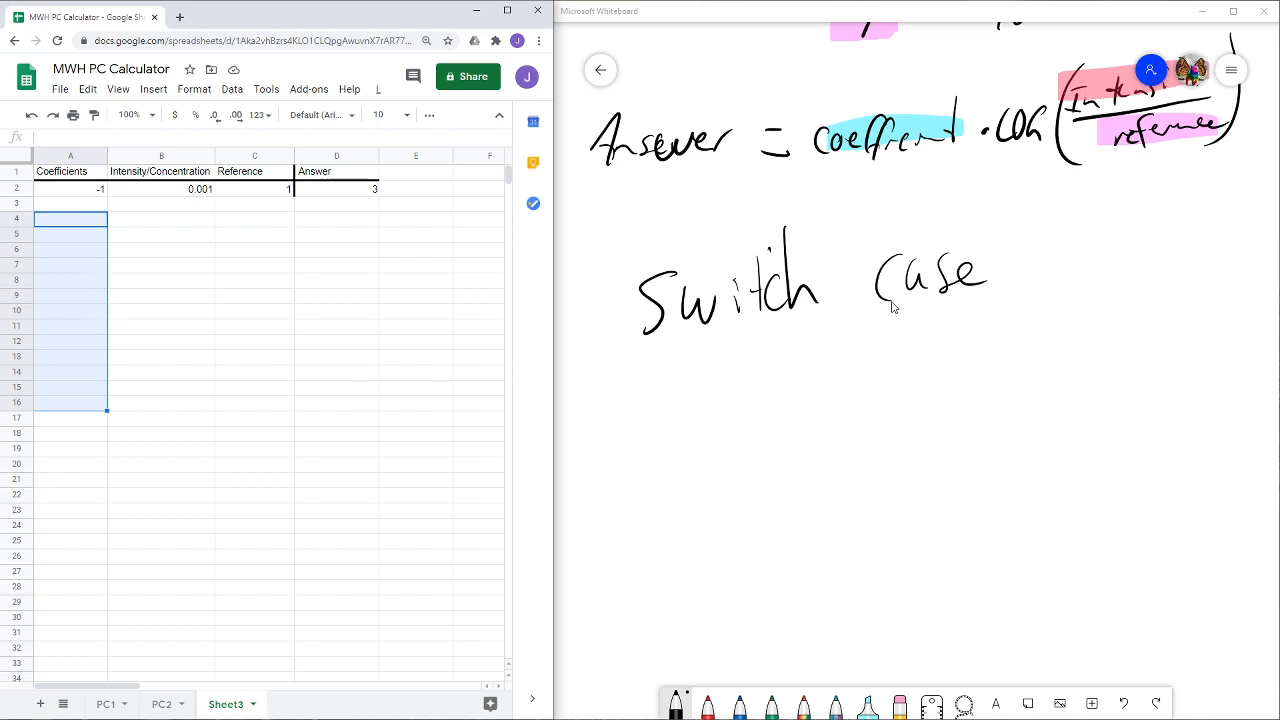
left_click_drag(1002, 245, 1002, 285)
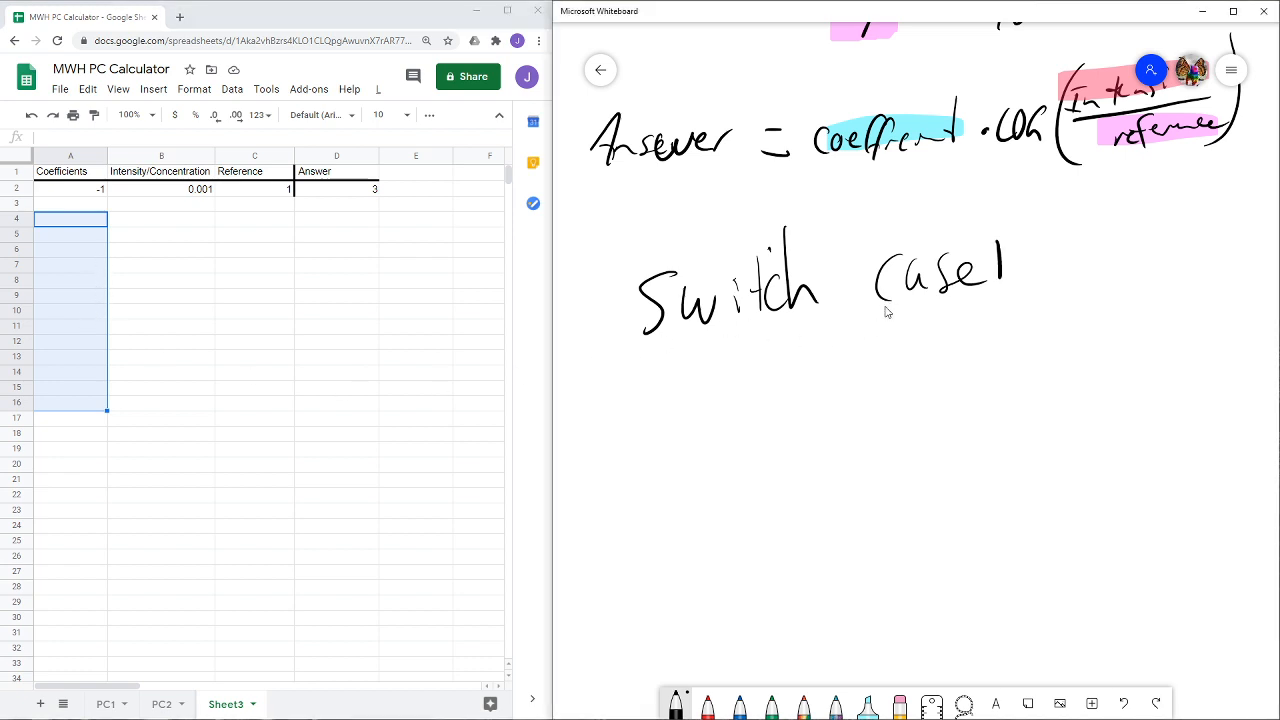
mouse_move(906, 366)
left_mouse_down()
mouse_move(890, 398)
mouse_move(928, 392)
left_mouse_up()
mouse_move(948, 366)
left_mouse_down()
mouse_move(938, 392)
mouse_move(1038, 386)
left_mouse_up()
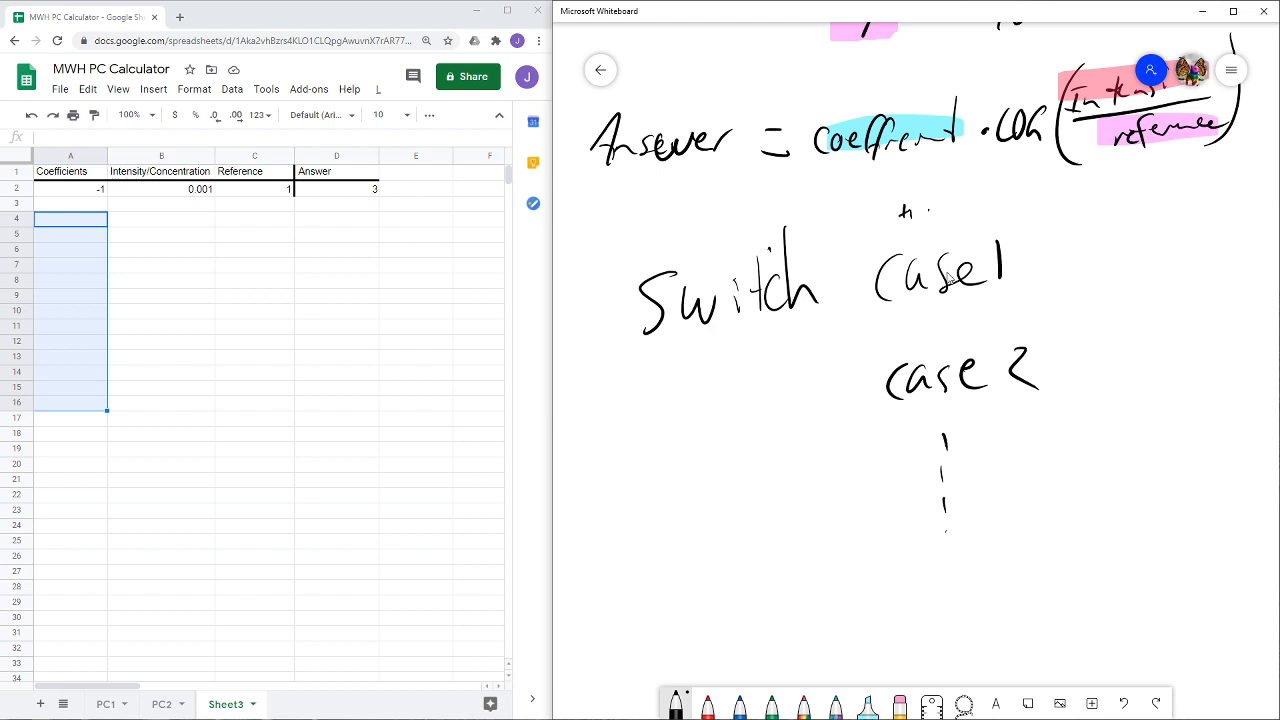
- Handwrite the labels "1, A" above case 1 and "2, B" above case 2, with PIE and CAKE beside them as results
left_click_drag(939, 203, 939, 235)
left_click_drag(990, 225, 1011, 224)
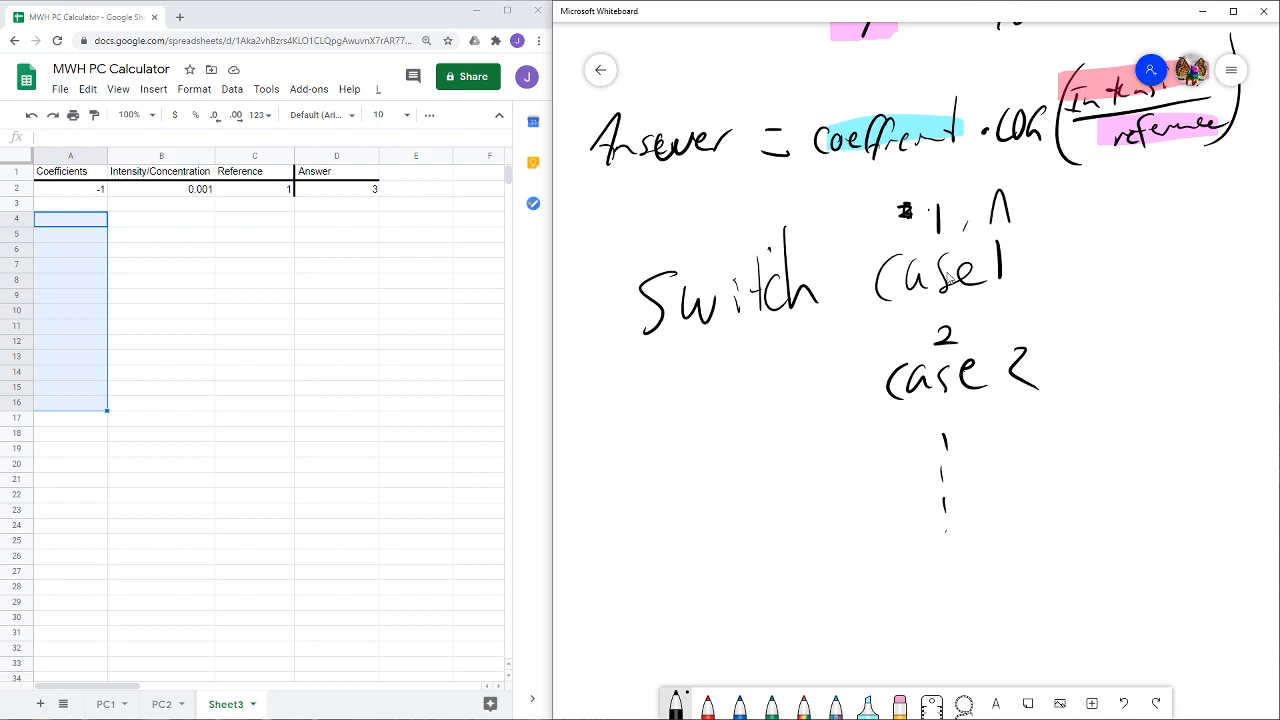
left_click_drag(1006, 328, 1017, 325)
mouse_move(1127, 240)
left_mouse_down()
mouse_move(1156, 259)
mouse_move(1182, 252)
left_mouse_up()
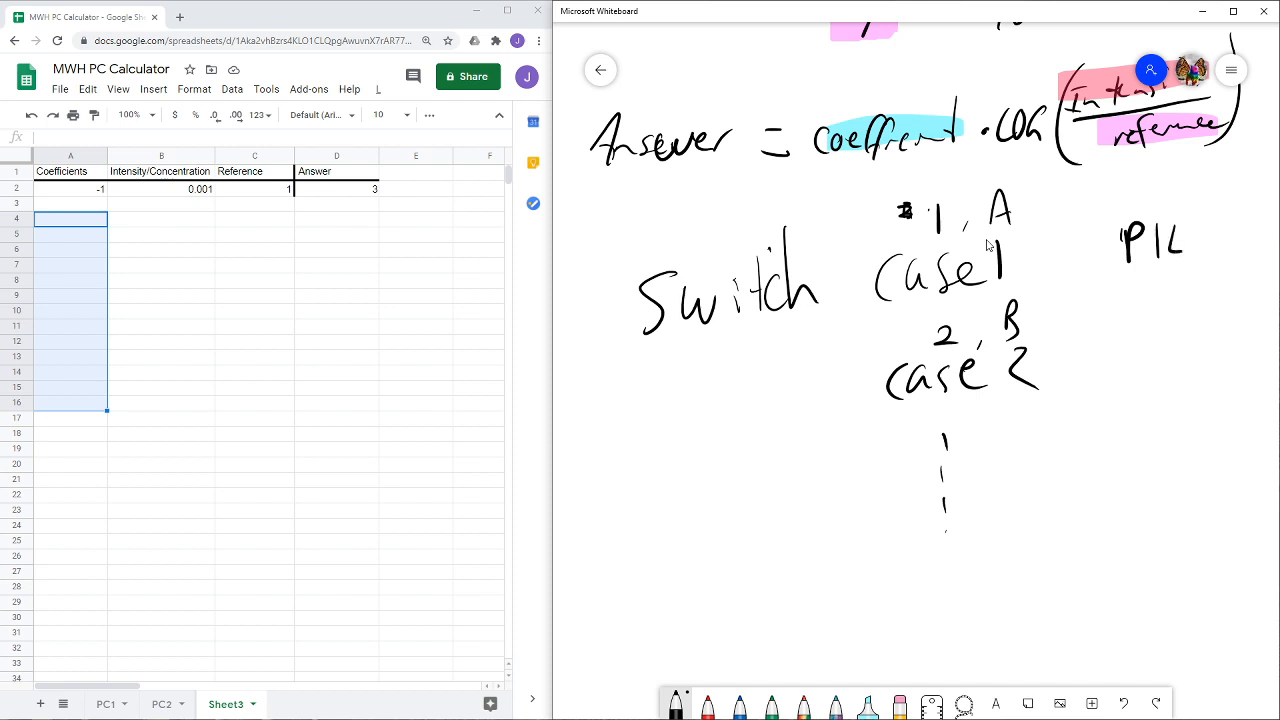
mouse_move(1157, 335)
left_mouse_down()
mouse_move(1157, 372)
mouse_move(1222, 366)
left_mouse_up()
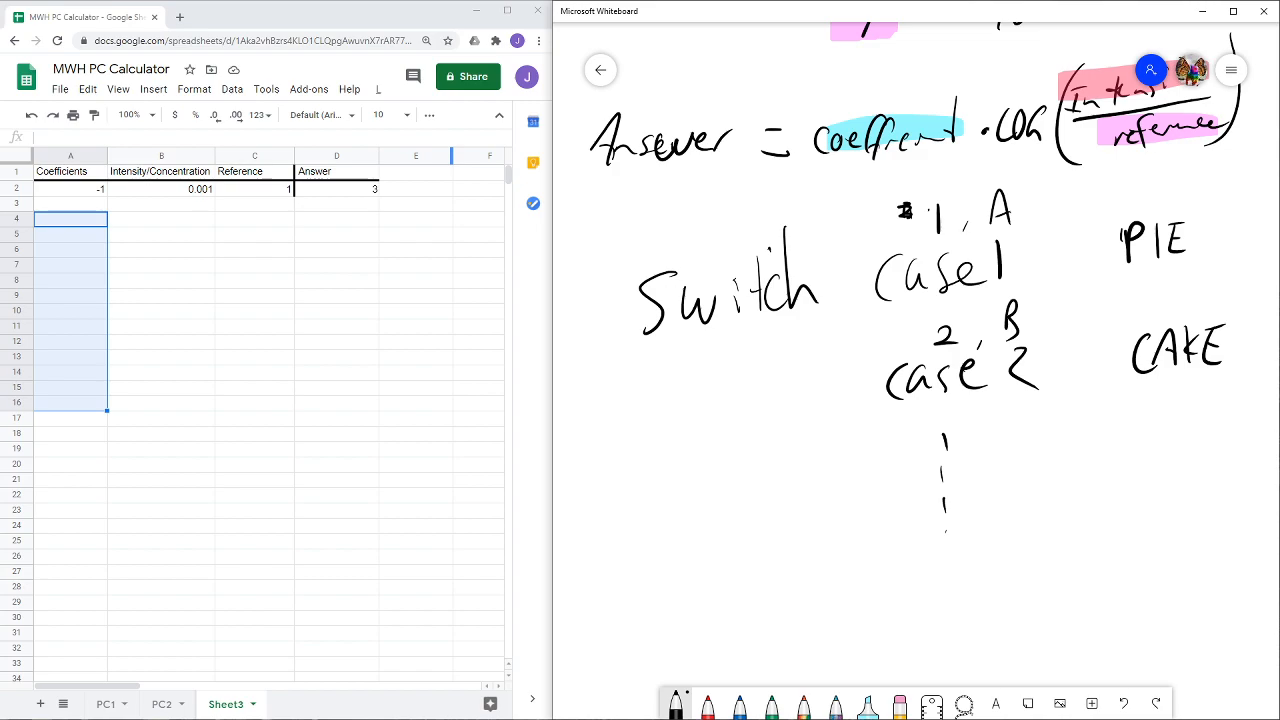
- Bring up the Docs Editors Help page for SWITCH and review its sample usage, syntax and examples
left_click(451, 155)
left_click_drag(0, 220, 735, 38)
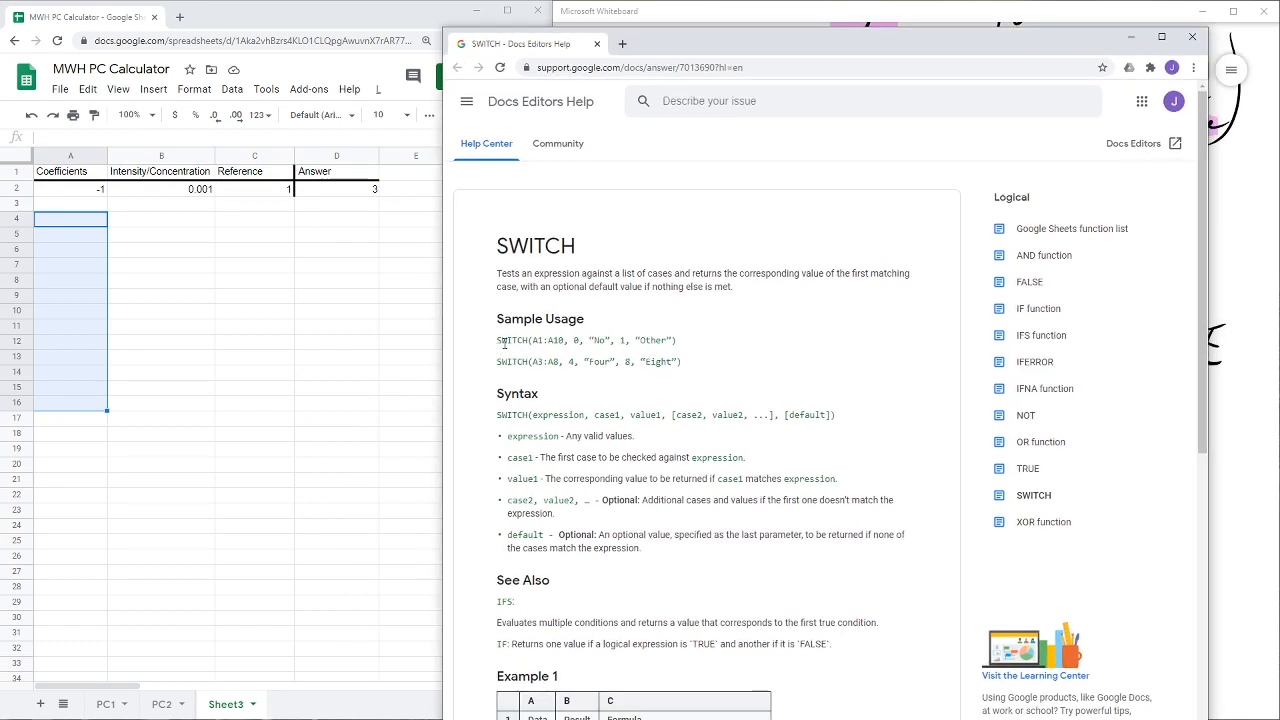
left_click_drag(559, 340, 528, 341)
left_click(575, 340)
left_click_drag(590, 340, 613, 342)
left_click(600, 349)
left_click(626, 350)
scroll(618, 435, "down", 2)
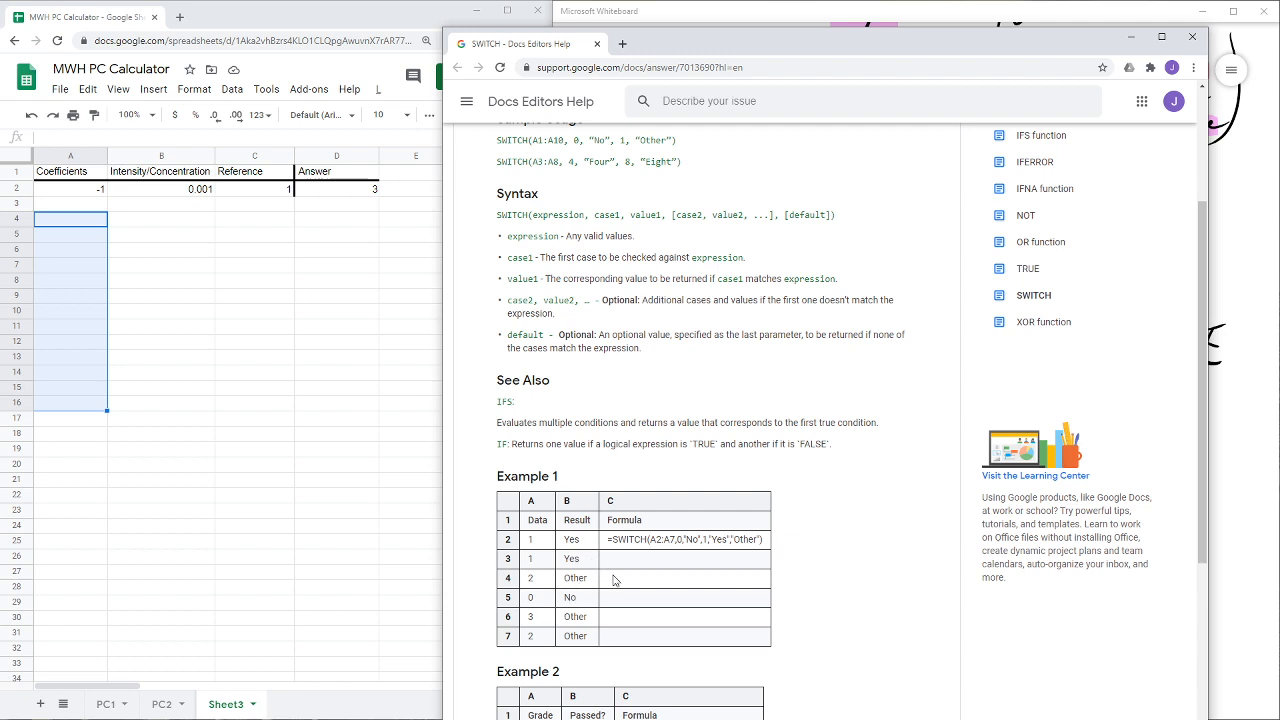
scroll(620, 590, "down", 2)
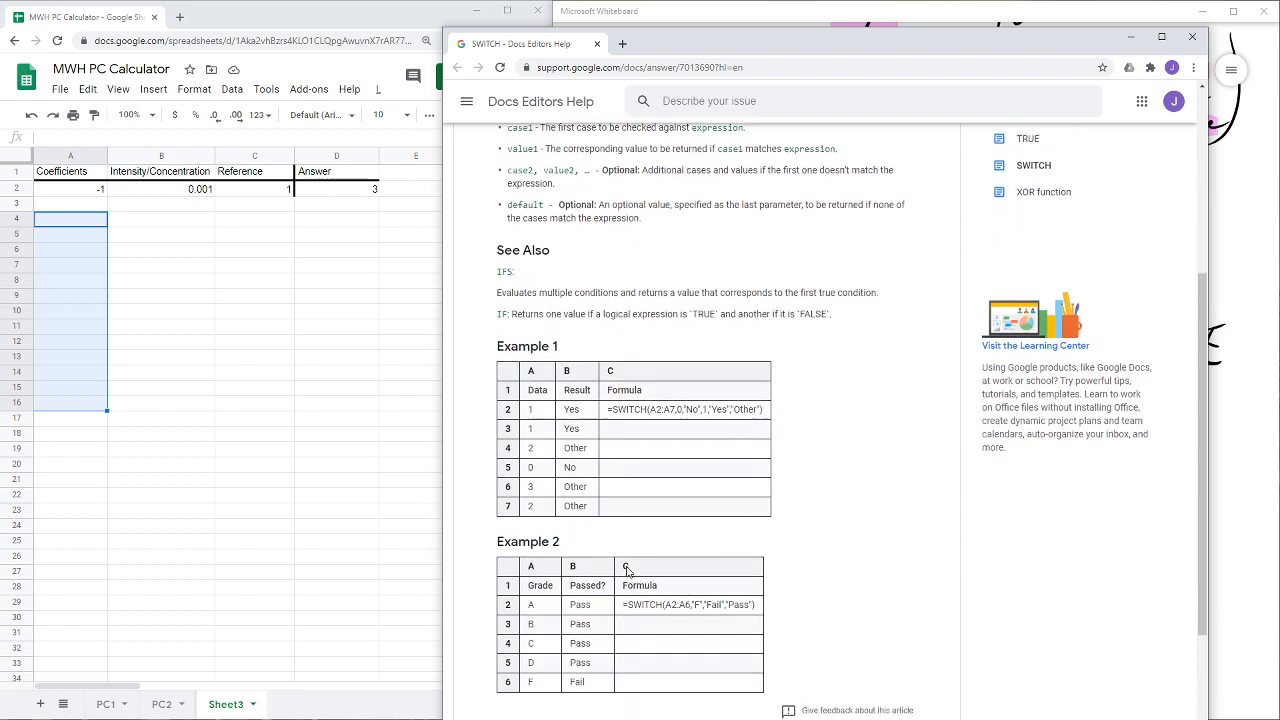
left_click(1131, 37)
- Handwrite the numbers 1 to 4 beside the Decibel, Richter, Moment Magnitude Scale and pH formulas on the whiteboard
left_click(197, 268)
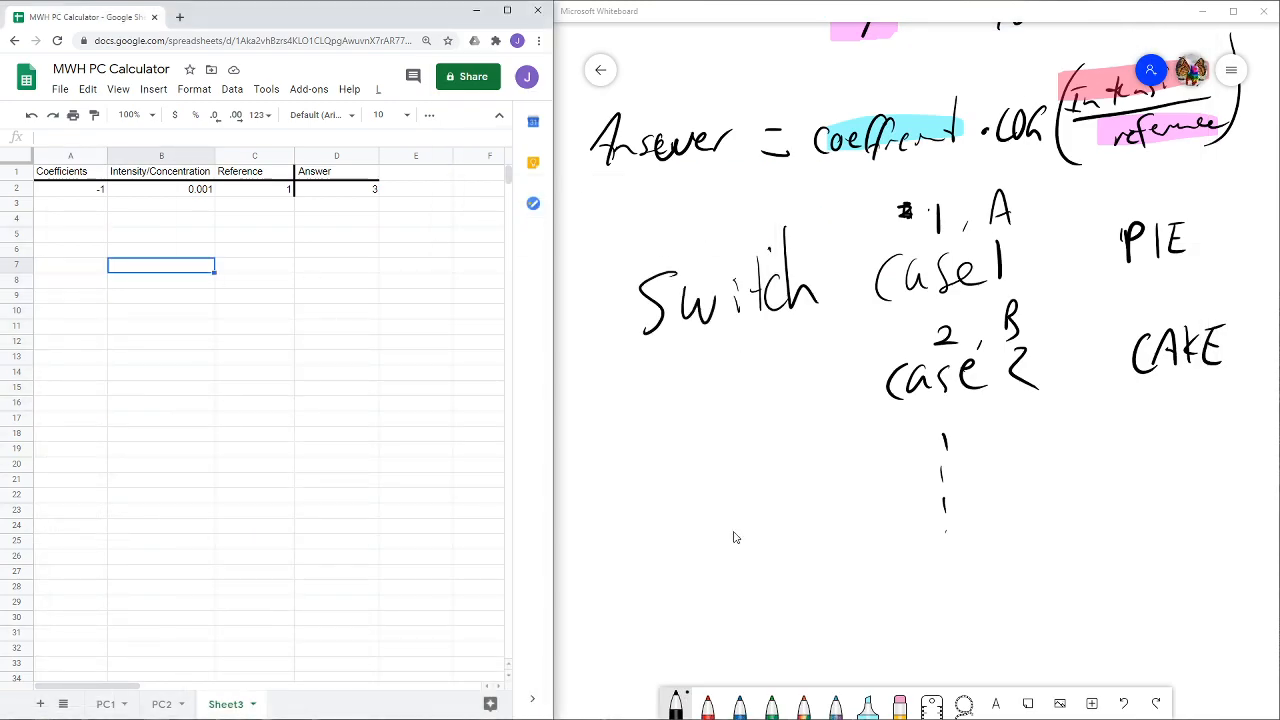
scroll(725, 515, "up", 3)
scroll(715, 498, "down", 3)
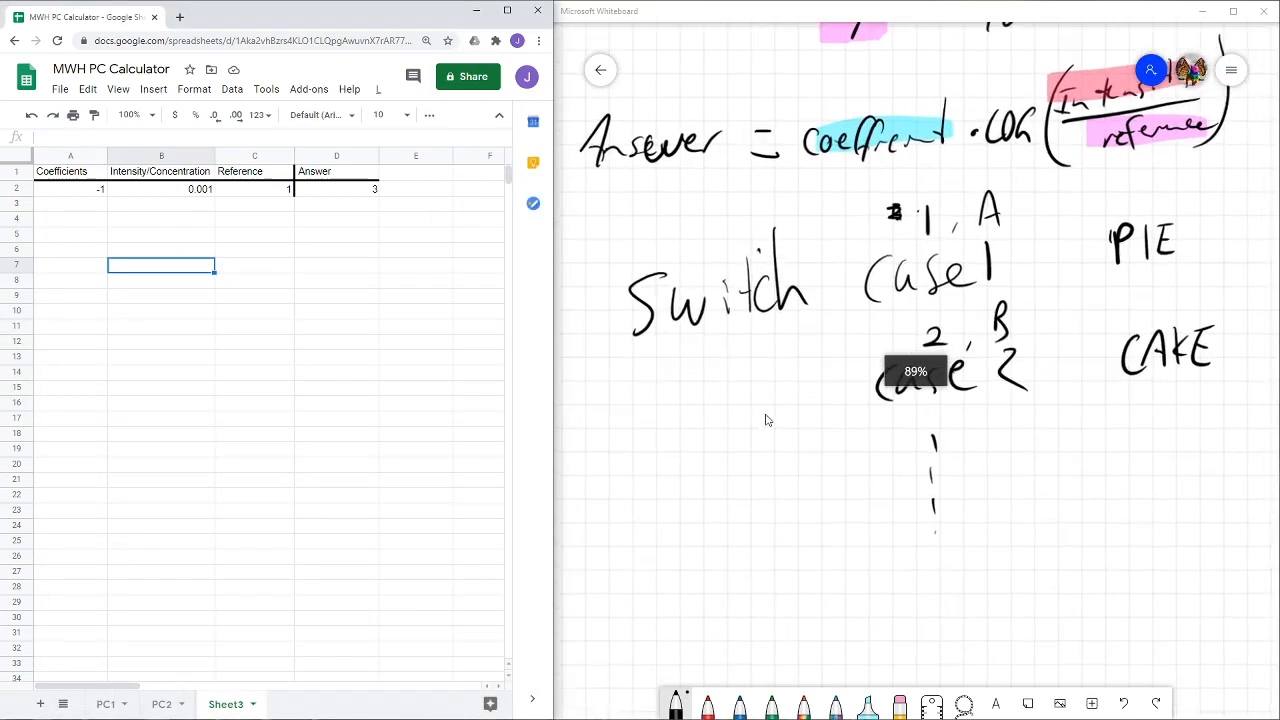
scroll(750, 416, "up", 1)
left_click_drag(741, 424, 743, 615)
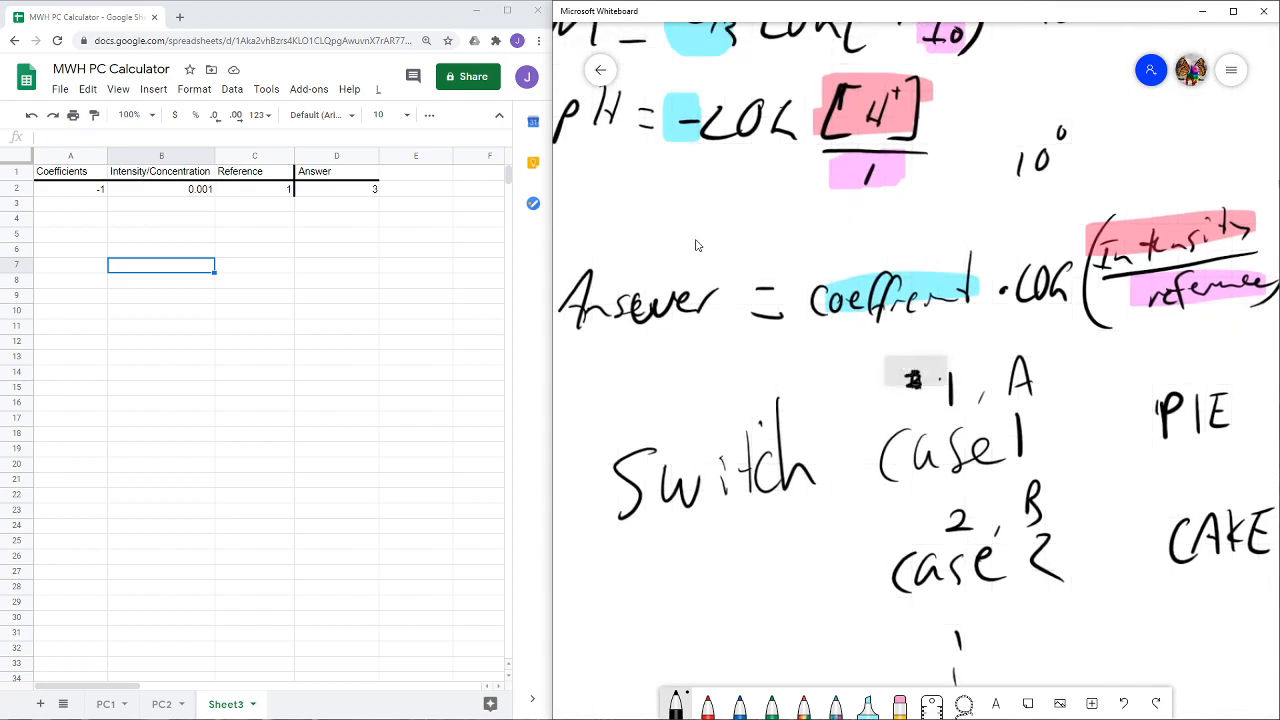
left_click_drag(729, 276, 889, 674)
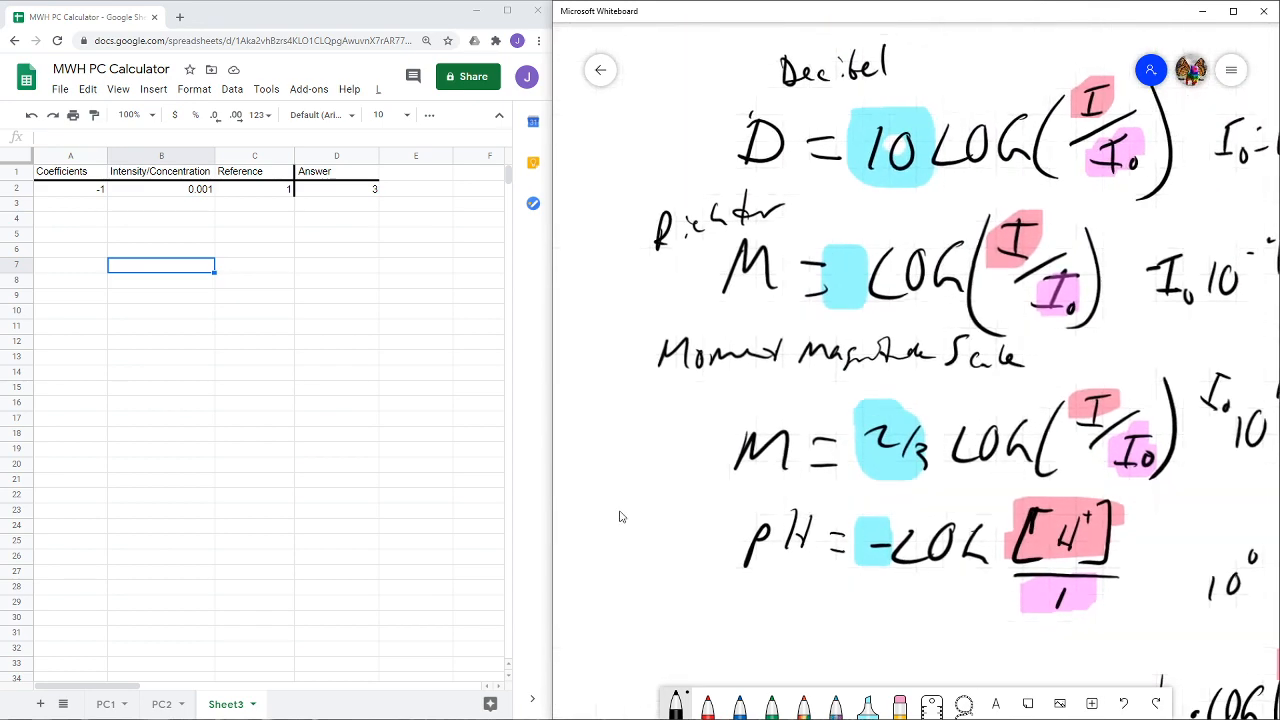
left_click_drag(622, 516, 817, 527)
left_click_drag(663, 108, 666, 150)
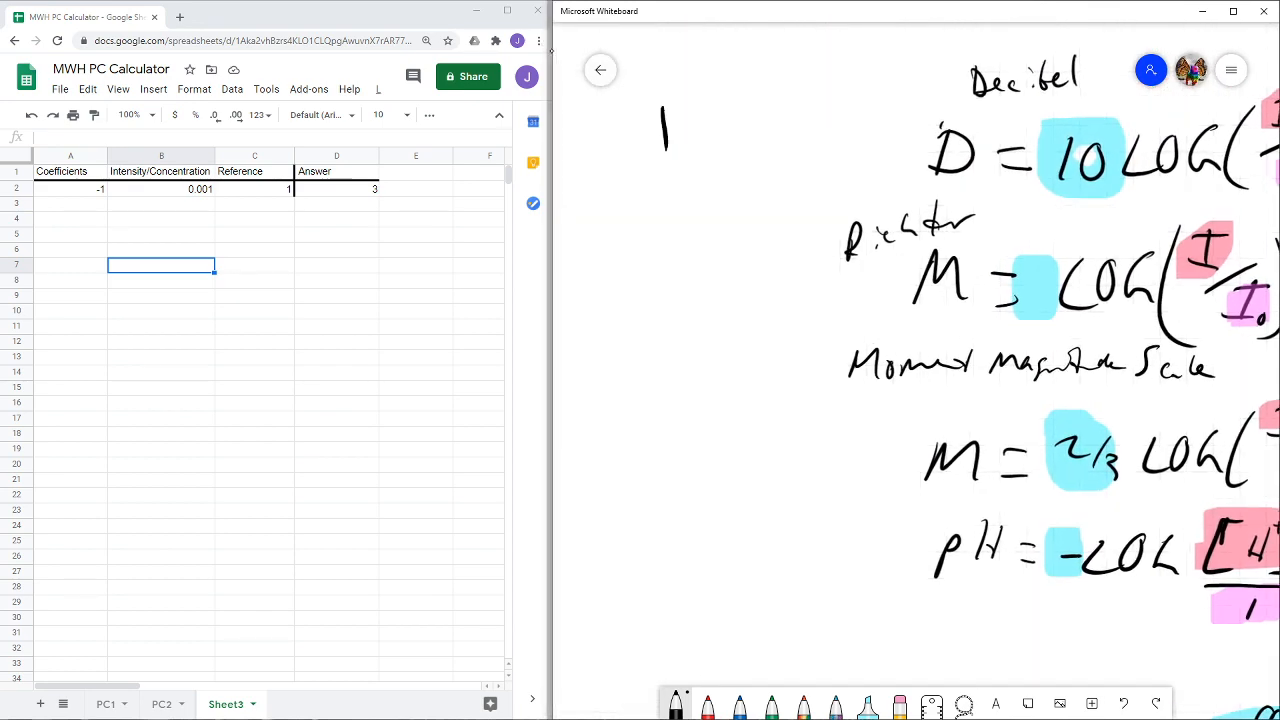
left_click_drag(658, 240, 693, 292)
mouse_move(697, 413)
left_mouse_down()
mouse_move(693, 468)
mouse_move(733, 516)
left_mouse_up()
left_click_drag(733, 490, 725, 576)
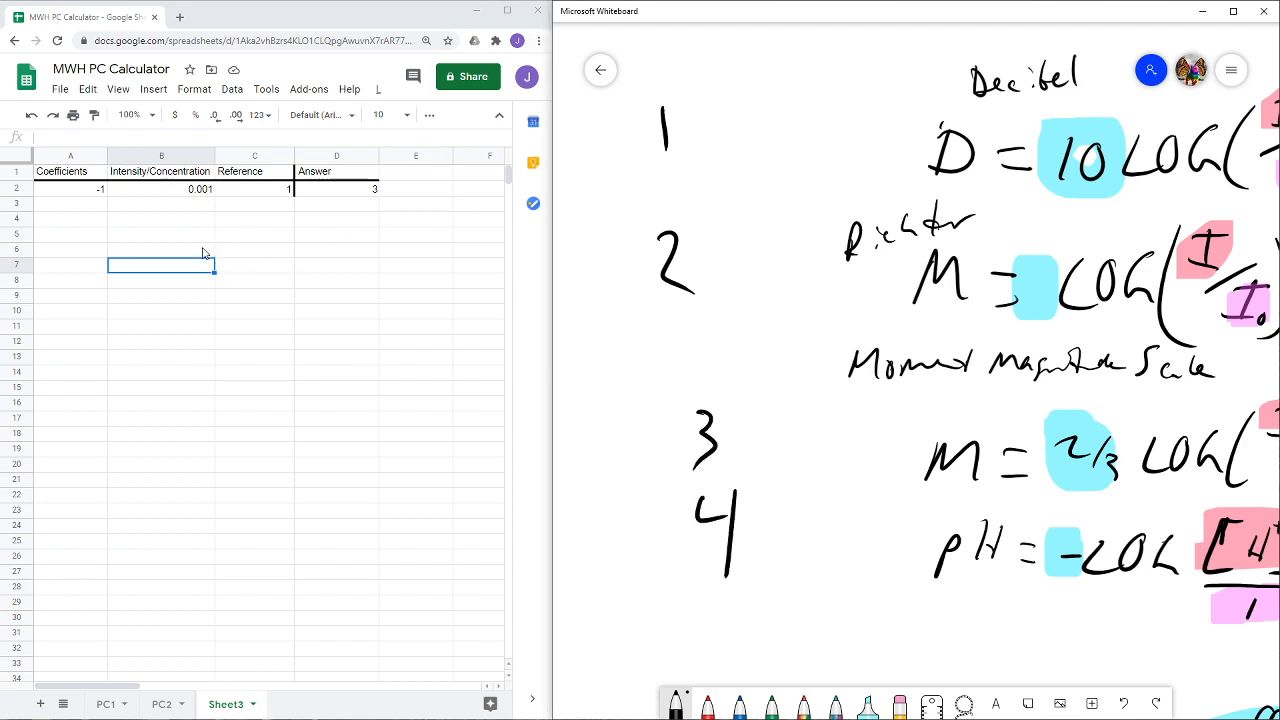
- Review the coefficients and reference values of the four numbered formulas on the whiteboard
left_click(191, 239)
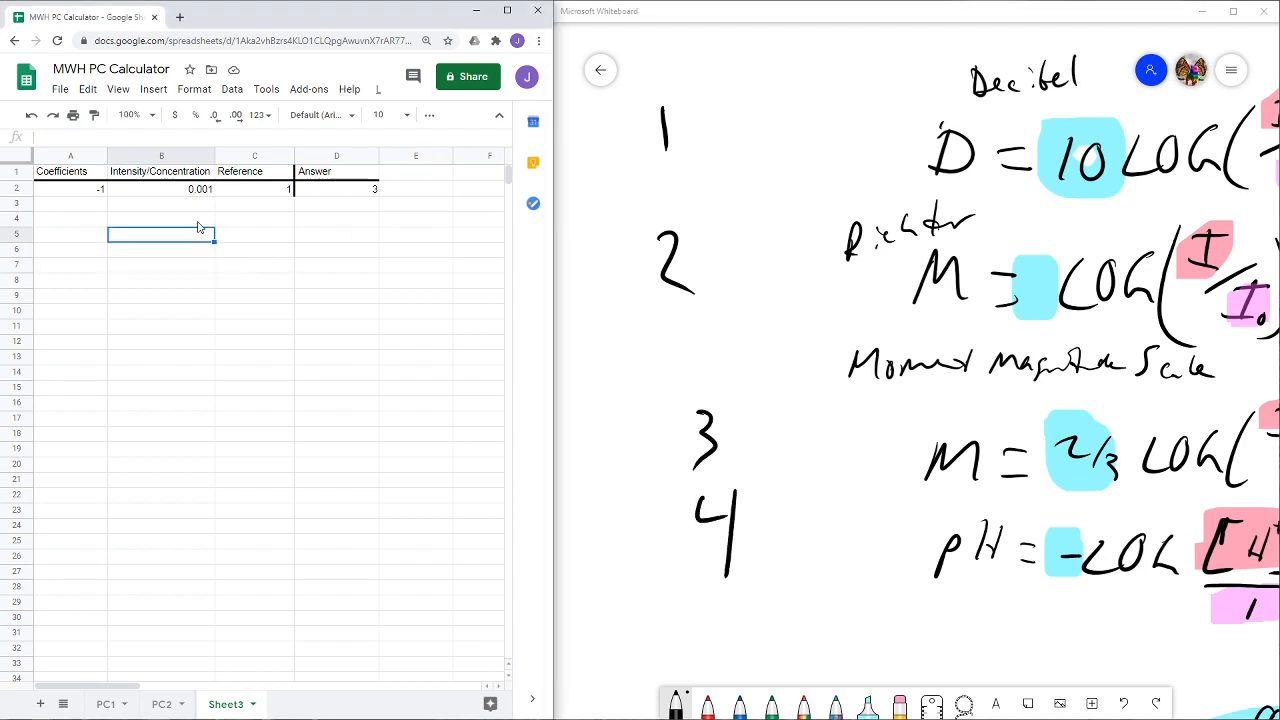
left_click(197, 224)
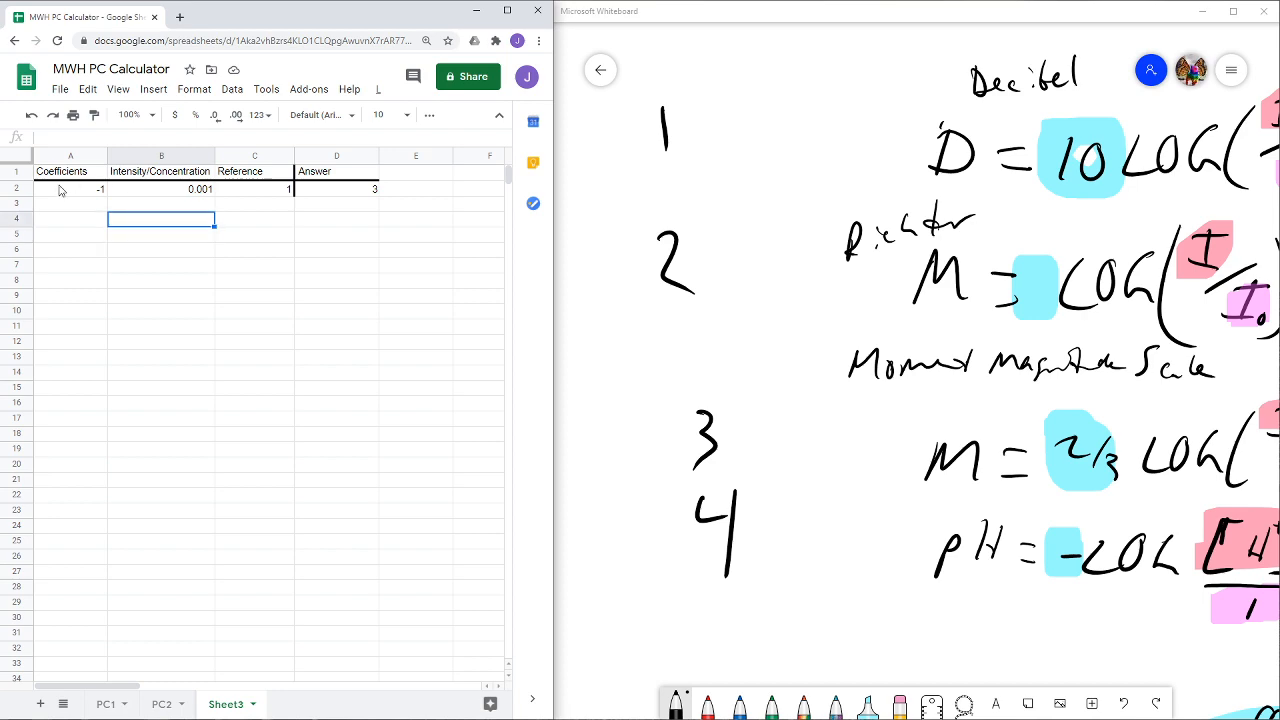
left_click_drag(885, 389, 492, 303)
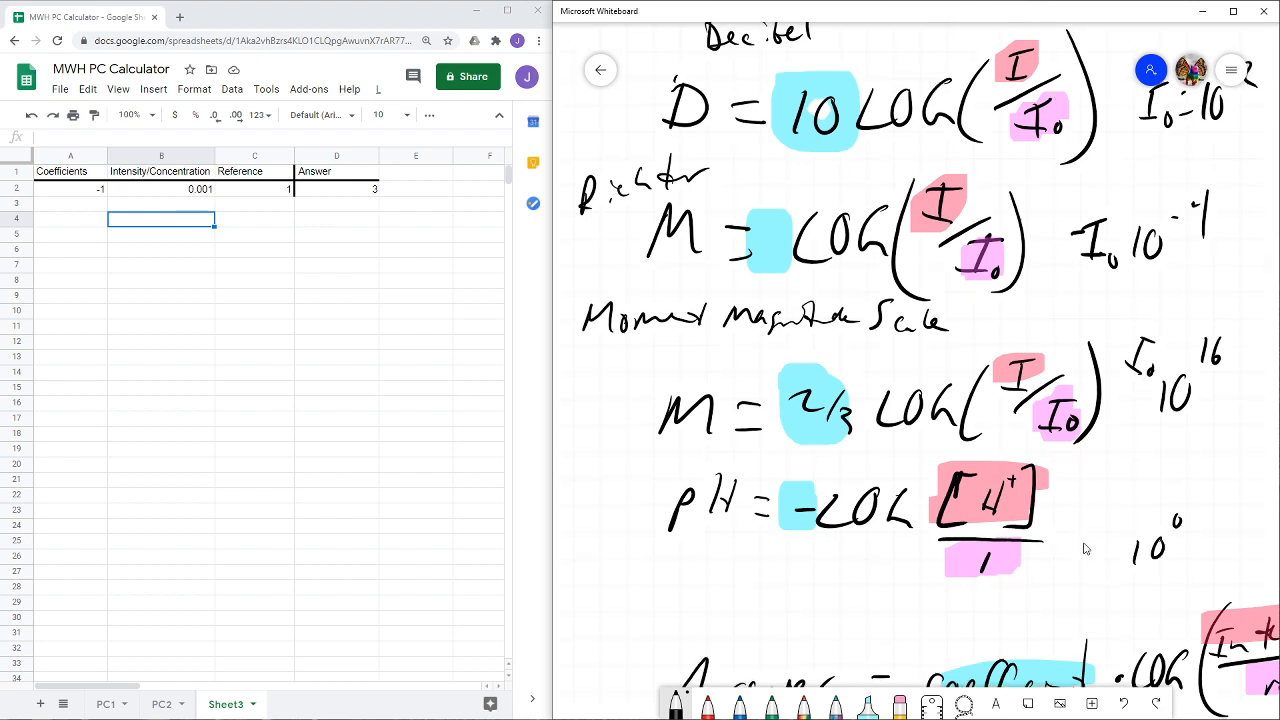
scroll(1083, 545, "down", 1)
left_click_drag(1085, 545, 1219, 569)
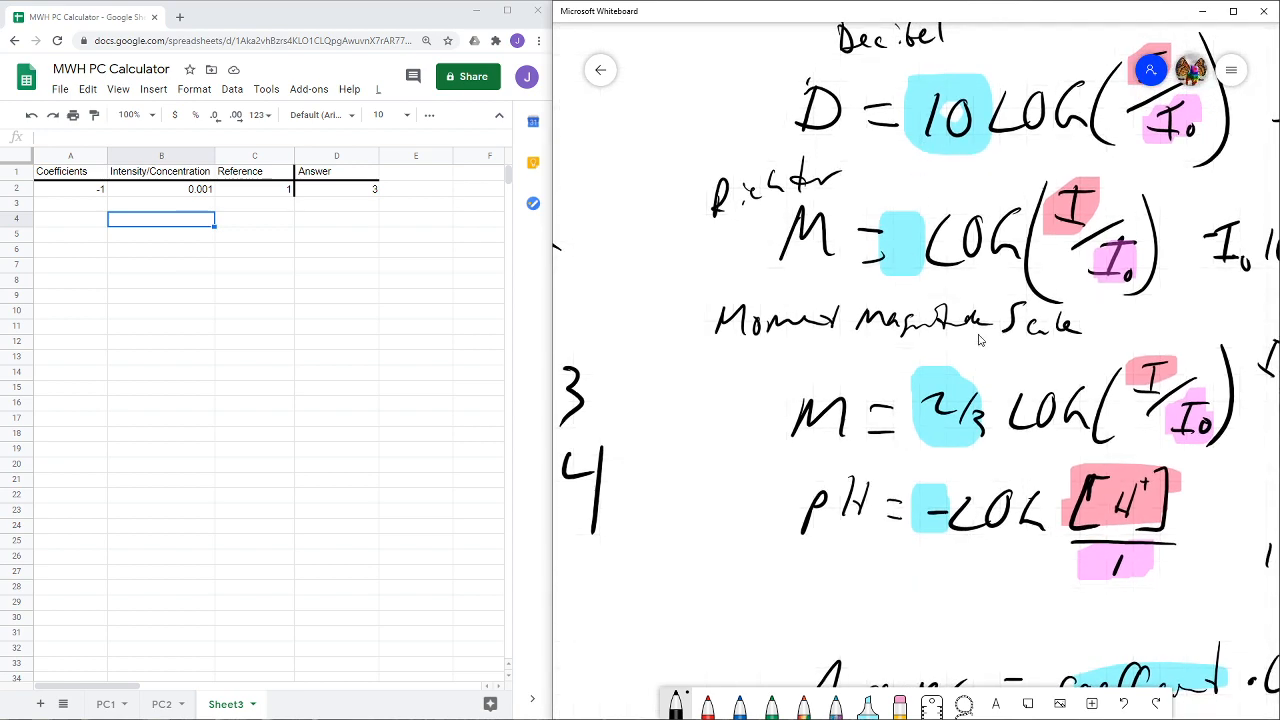
left_click_drag(780, 350, 718, 329)
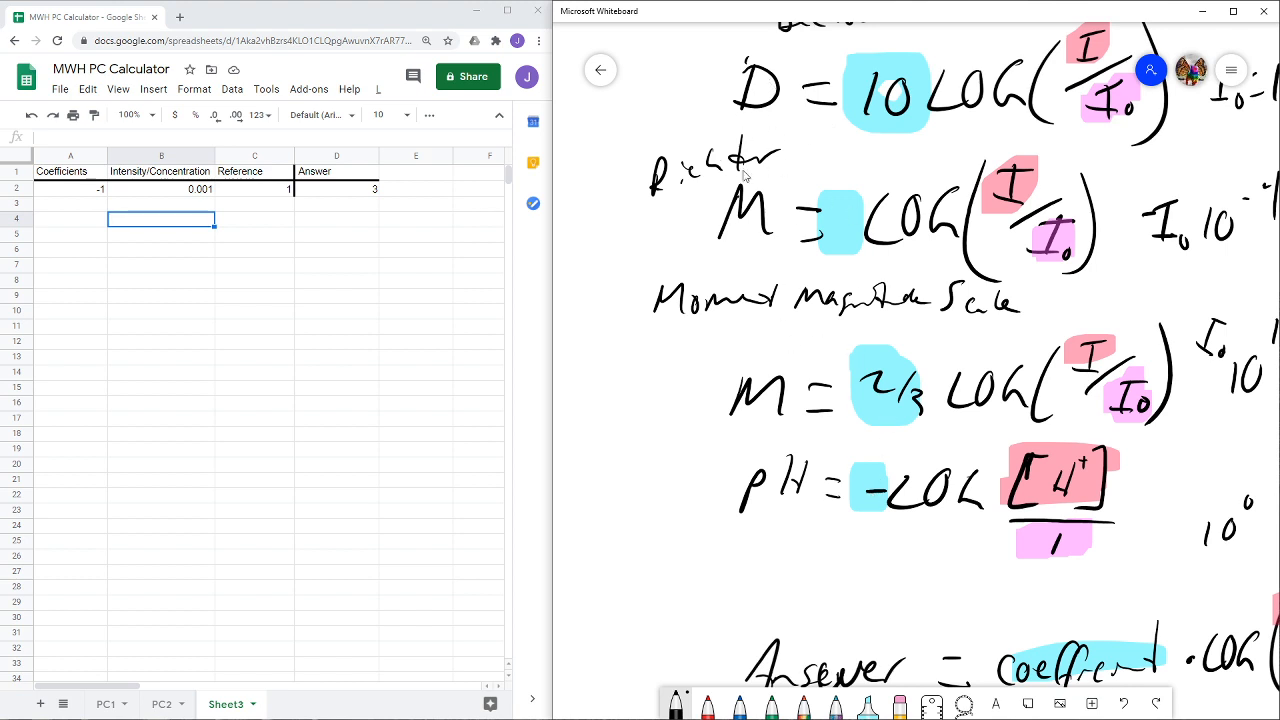
scroll(990, 288, "right", 3)
scroll(990, 288, "right", 1)
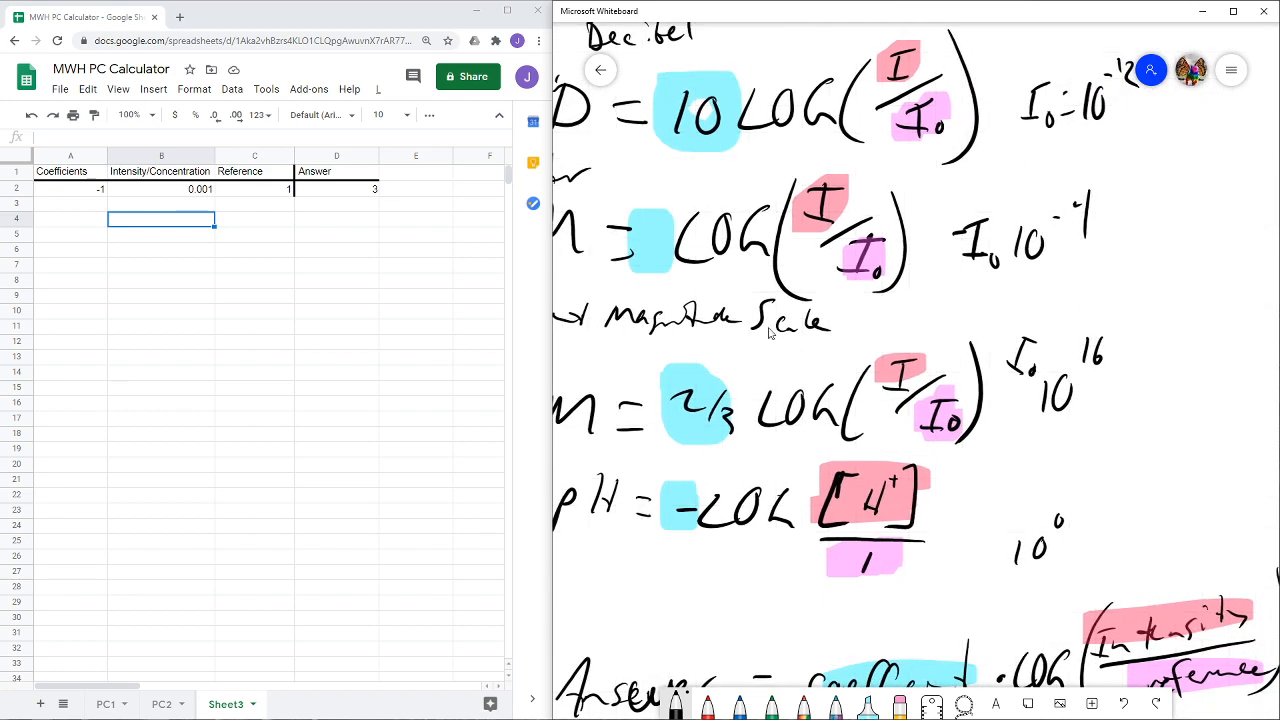
- Clear the coefficient in A2 and the reference value in C2 of the calculator sheet
left_click(88, 190)
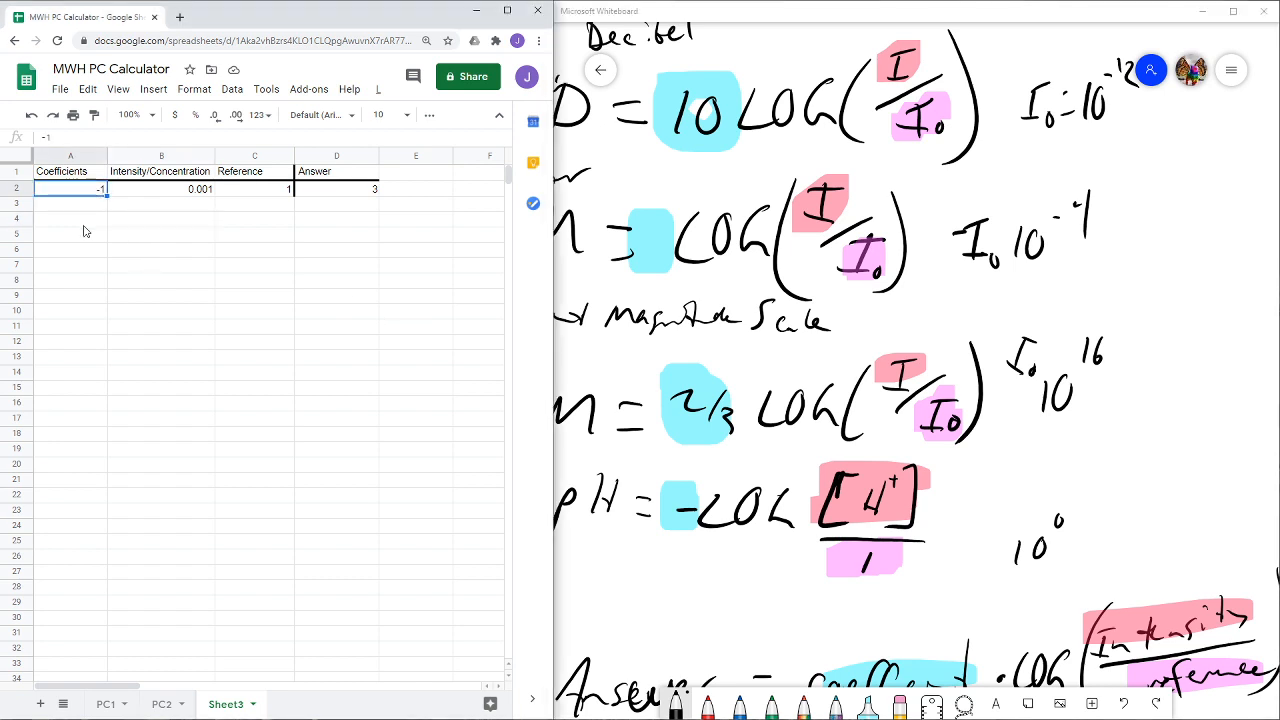
key("Delete")
left_click(231, 194)
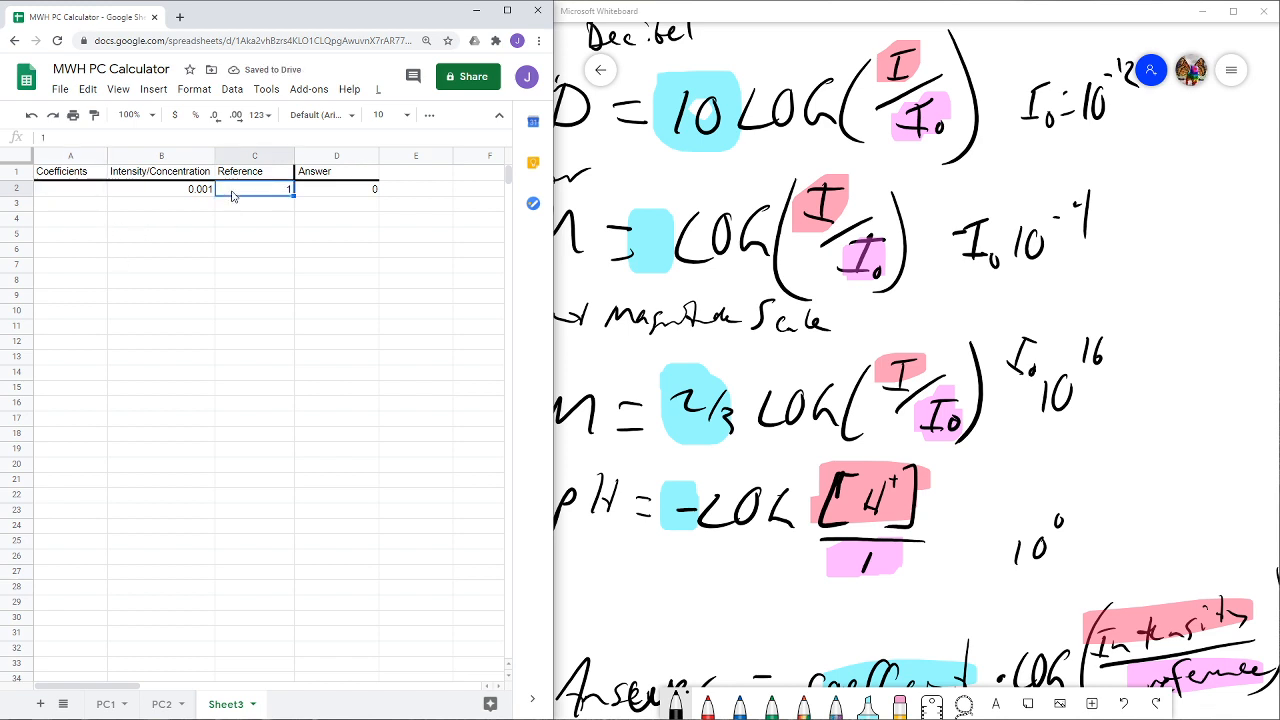
key("Delete")
left_click_drag(224, 220, 224, 234)
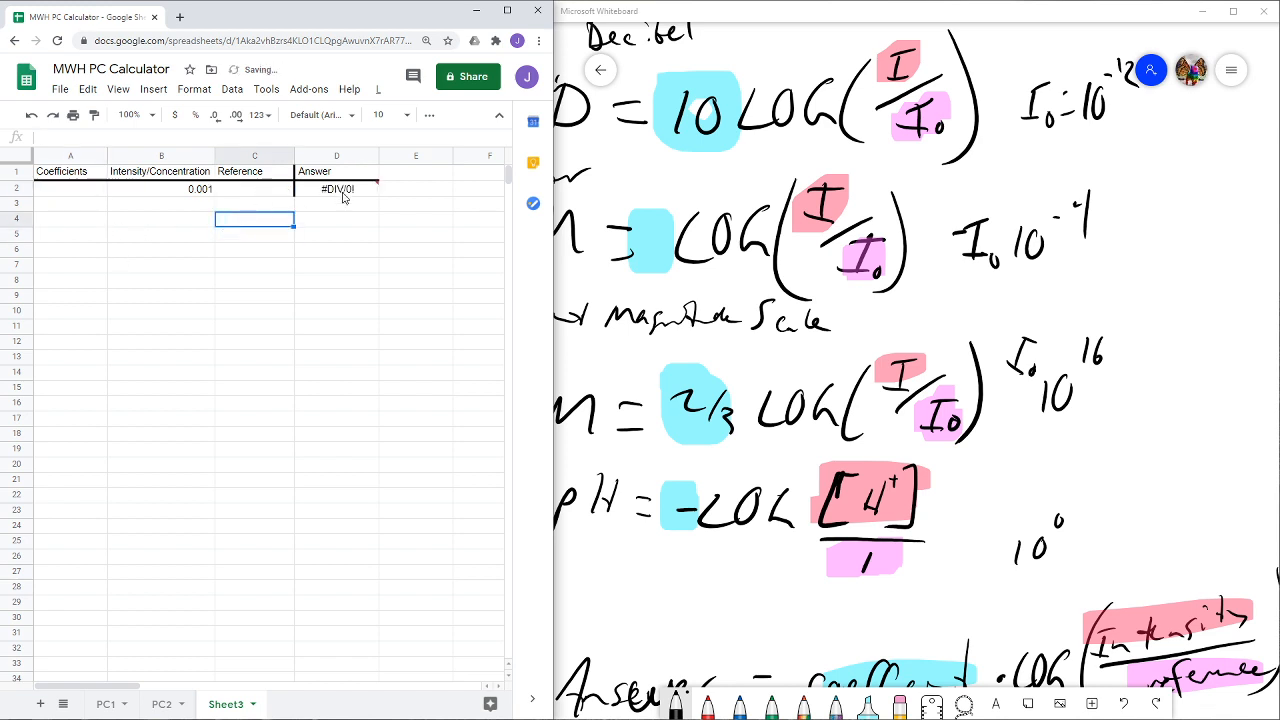
- Check the error details of Answer cell D2 and the emptied Reference cell
mouse_move(337, 194)
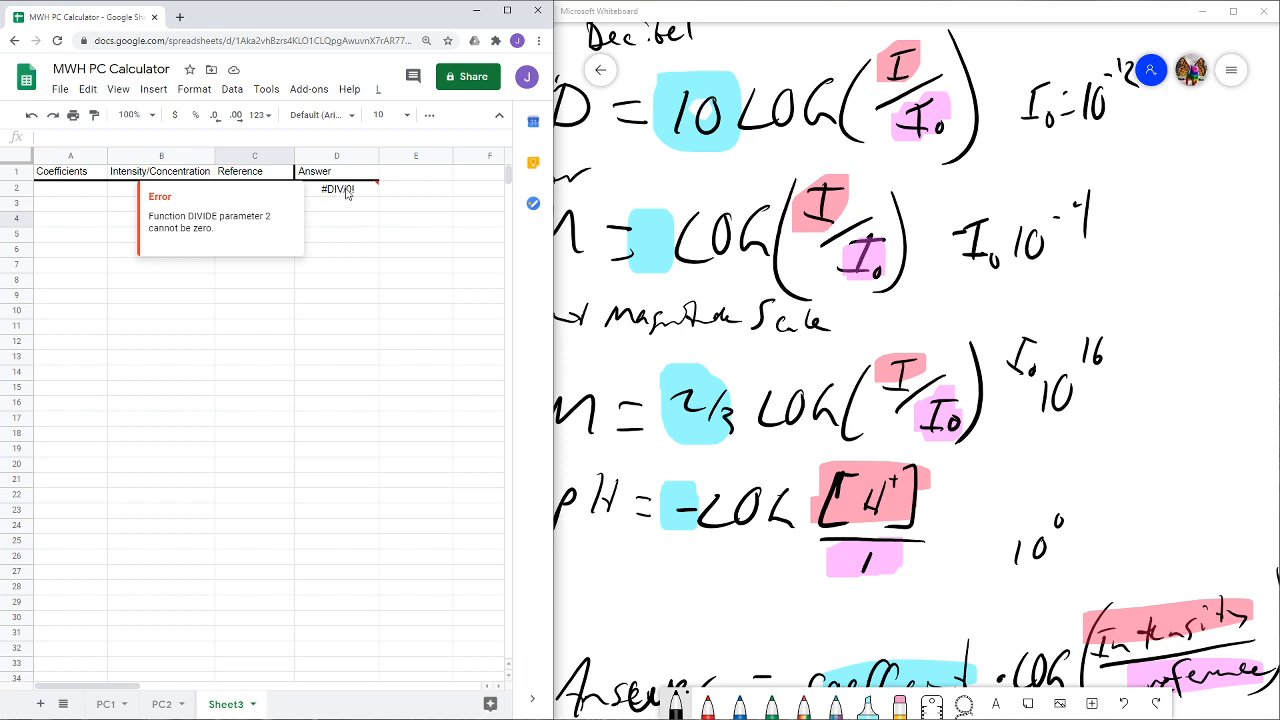
left_click(254, 284)
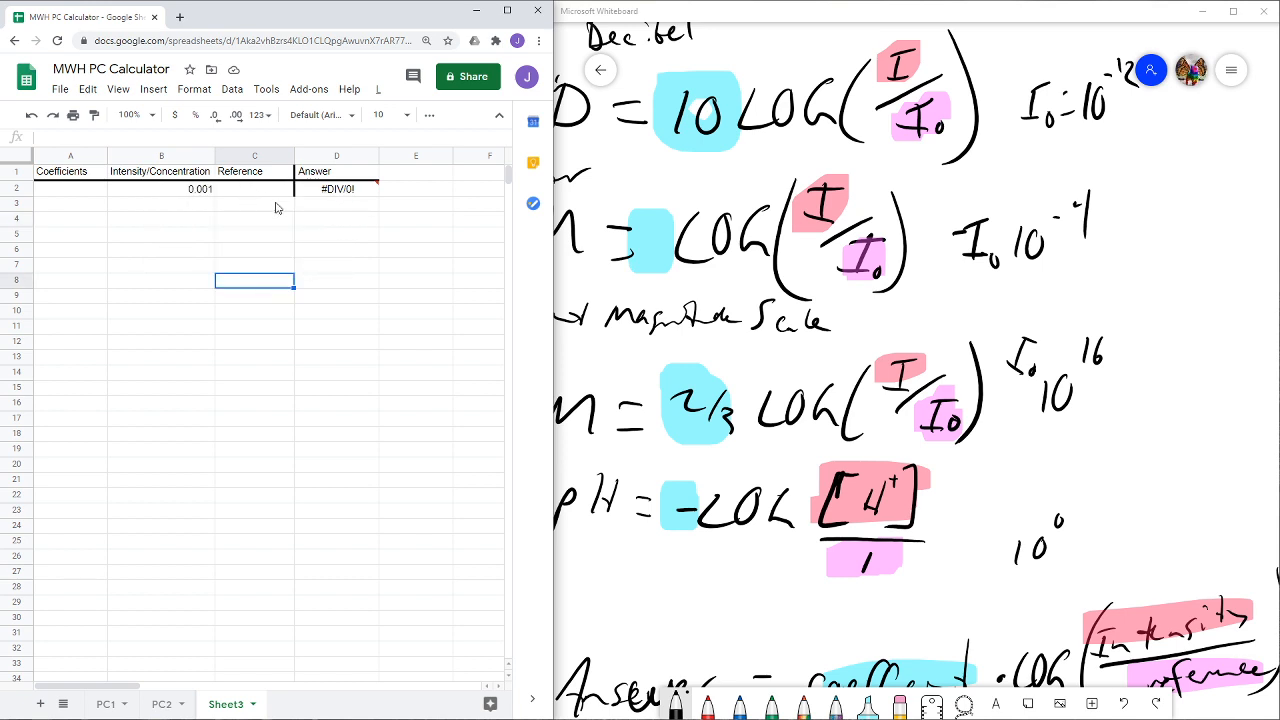
left_click(238, 196)
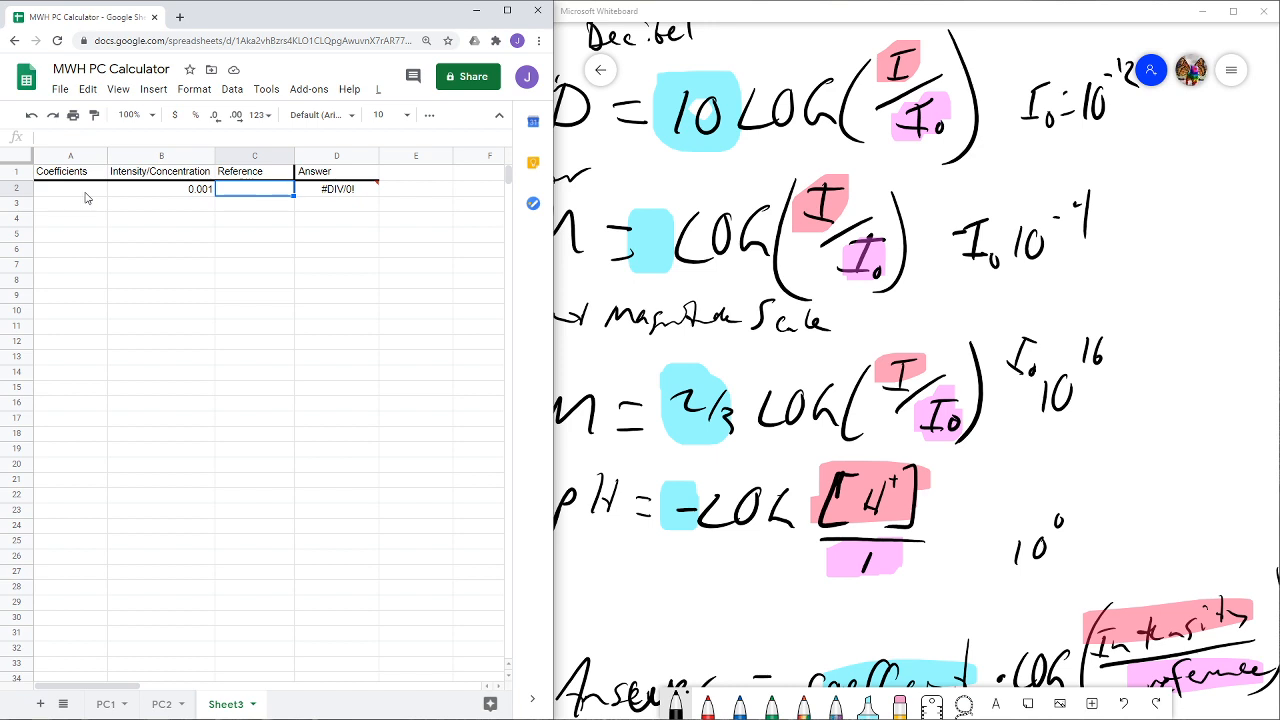
left_click(195, 236)
- Enter the heading "Cases" in A4 and "Case 1: Decibel Scale" in A5
left_click(91, 224)
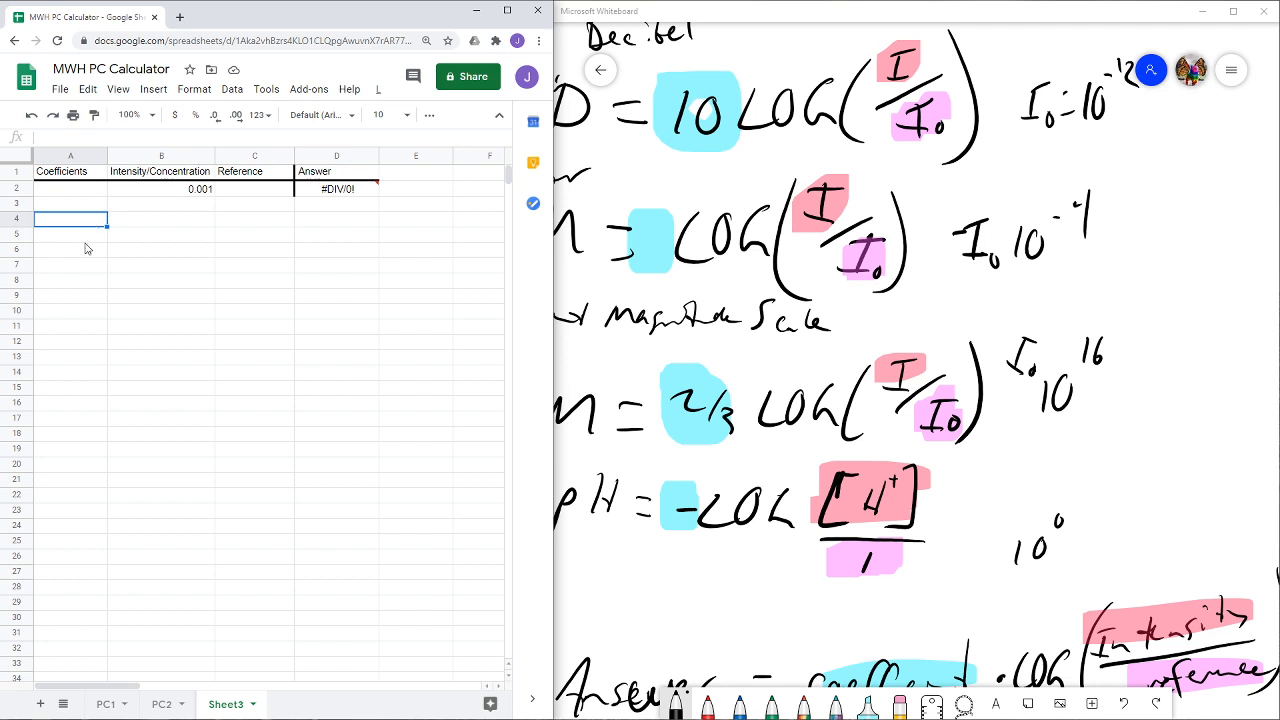
type("Cases")
key("Return")
type("Case 1")
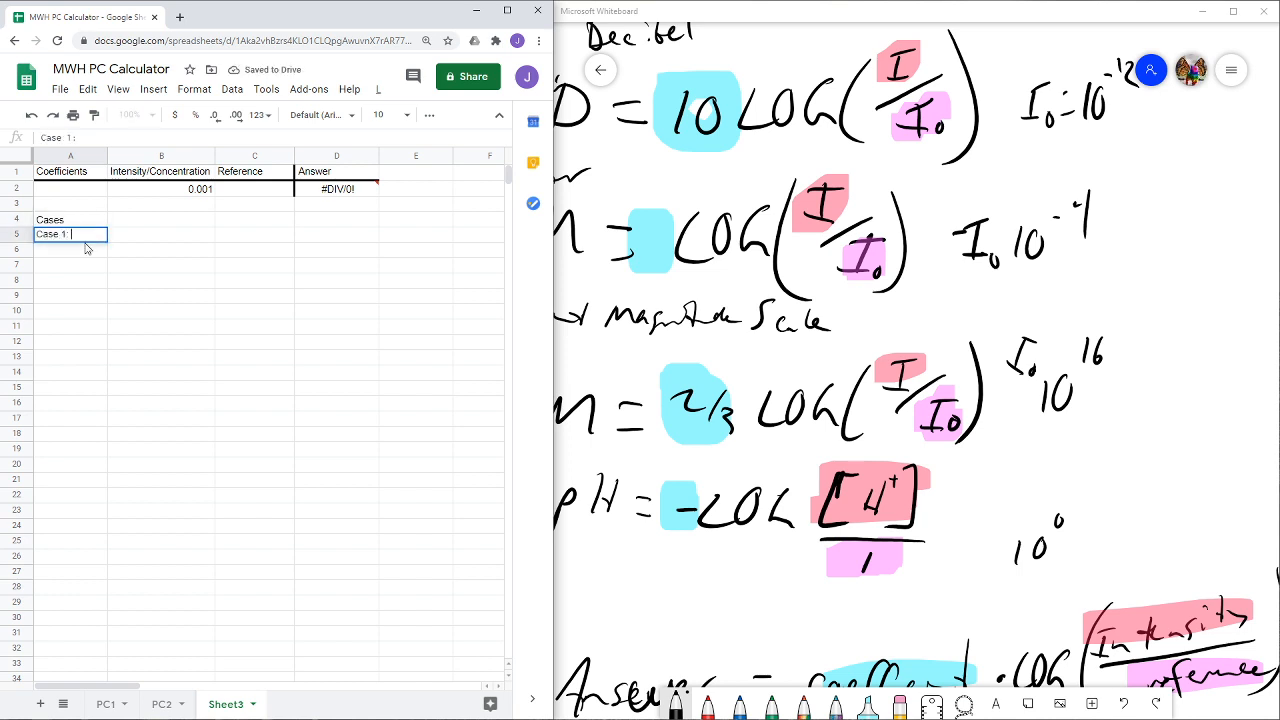
type(": Decibel Scale")
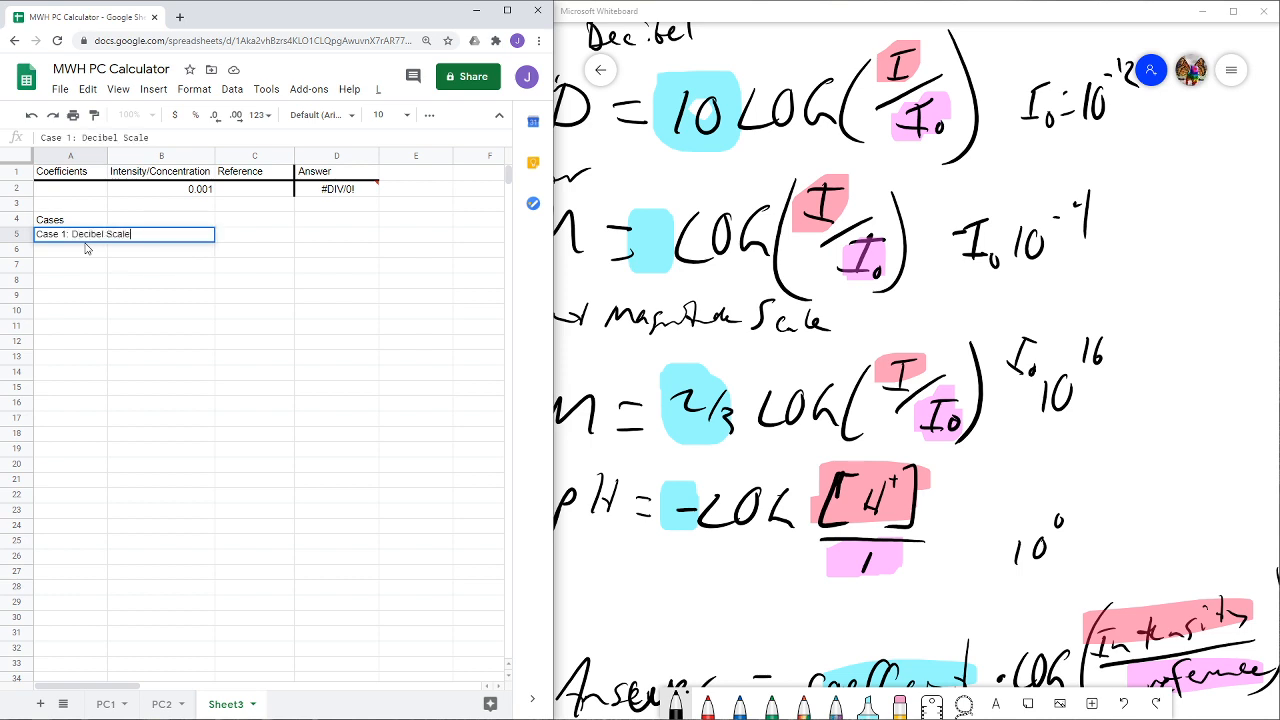
key("Return")
- Add "Case 2: Richter Scale" in A6 and "Case 3: MMS" in A7 of the case list
type("Case")
type("2:")
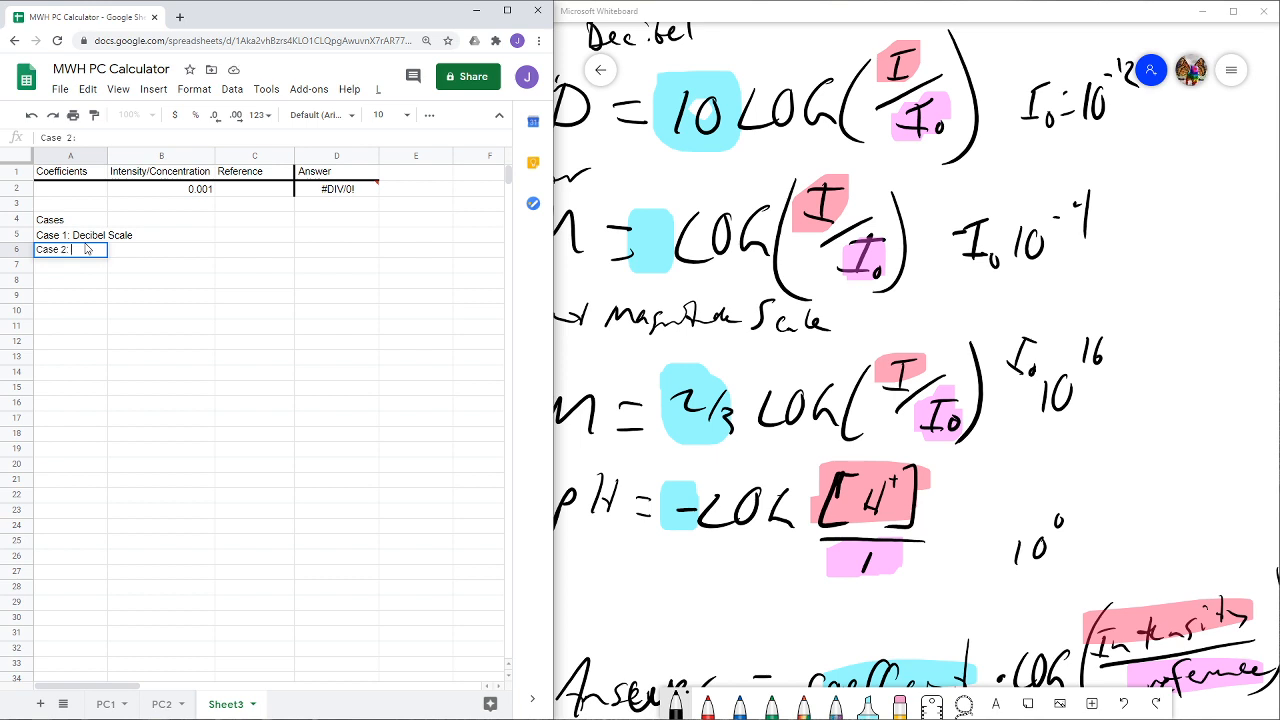
type("Richter Scale")
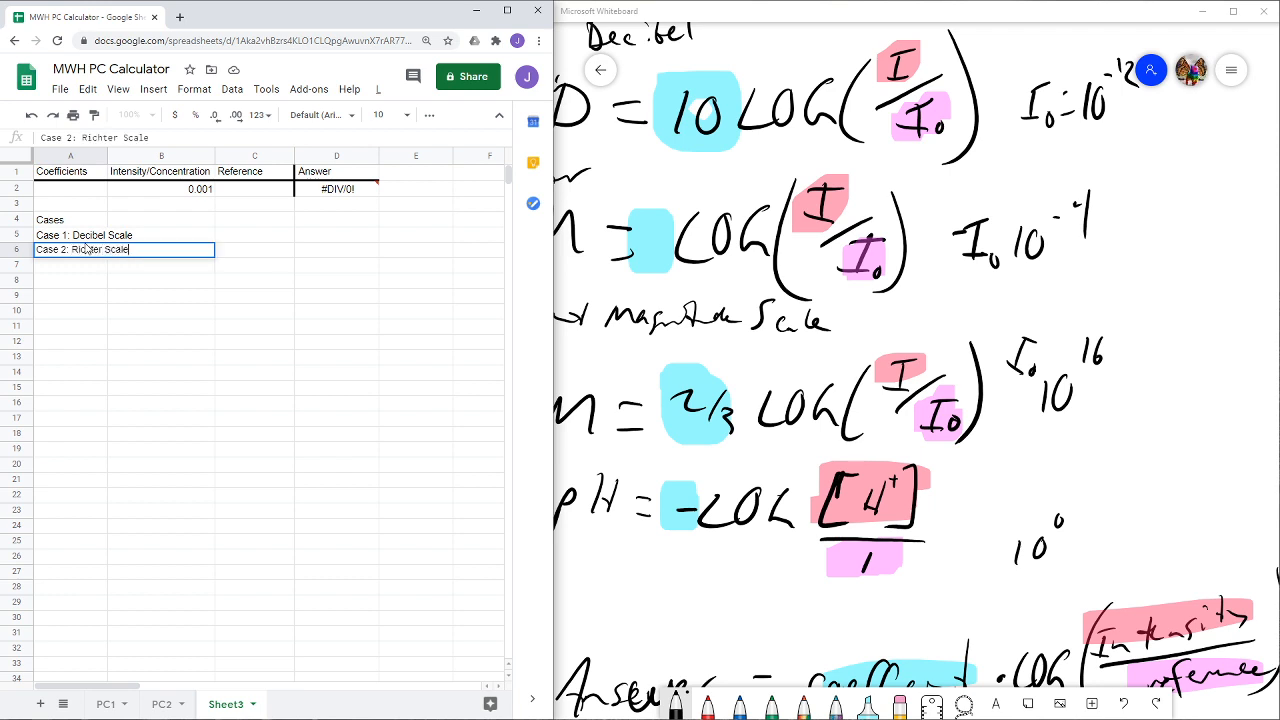
key("Return")
type("Case 3: ")
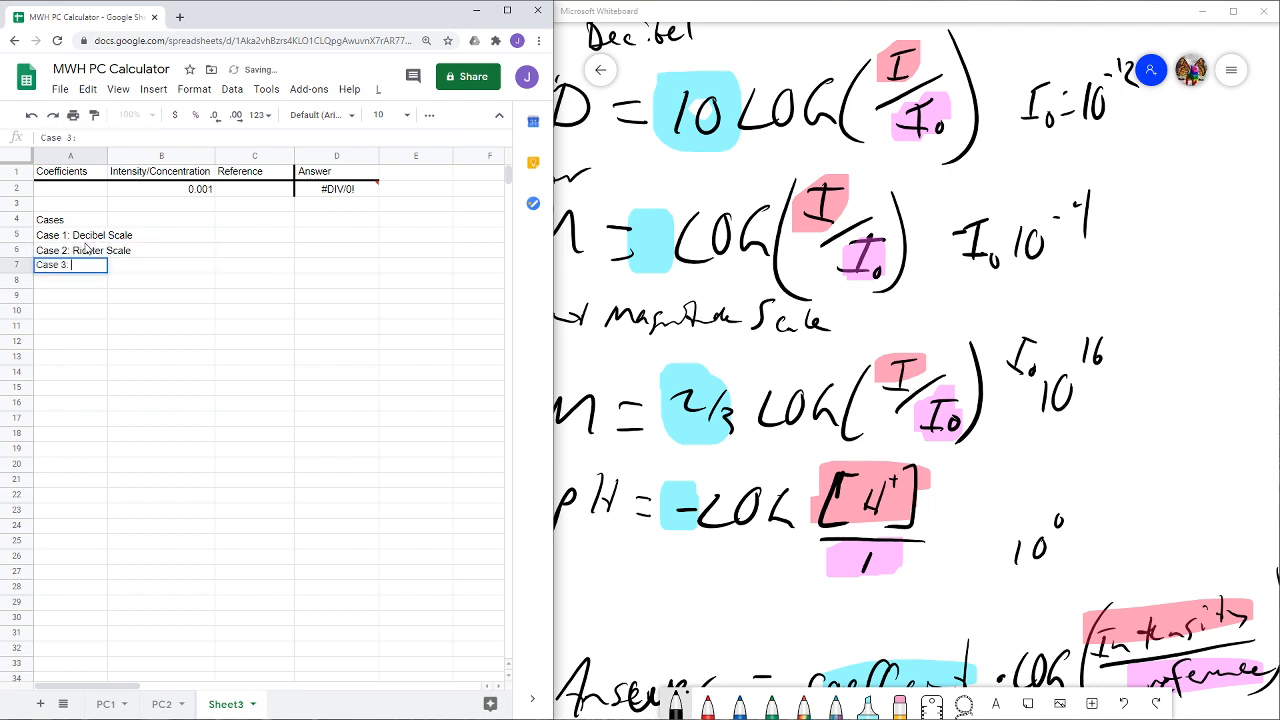
type("MMS")
key("Return")
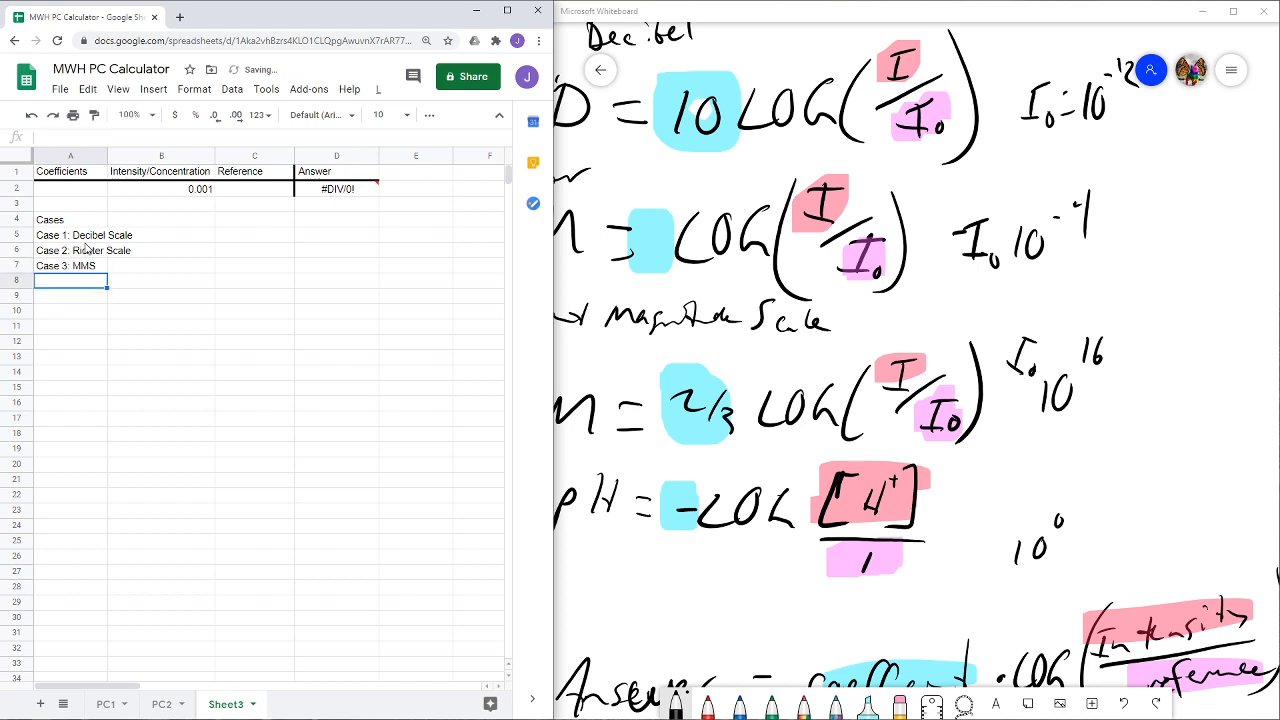
- Add "Case 4: pH Scale" in A8 and widen column A to fit the case names
type("Case 4: ")
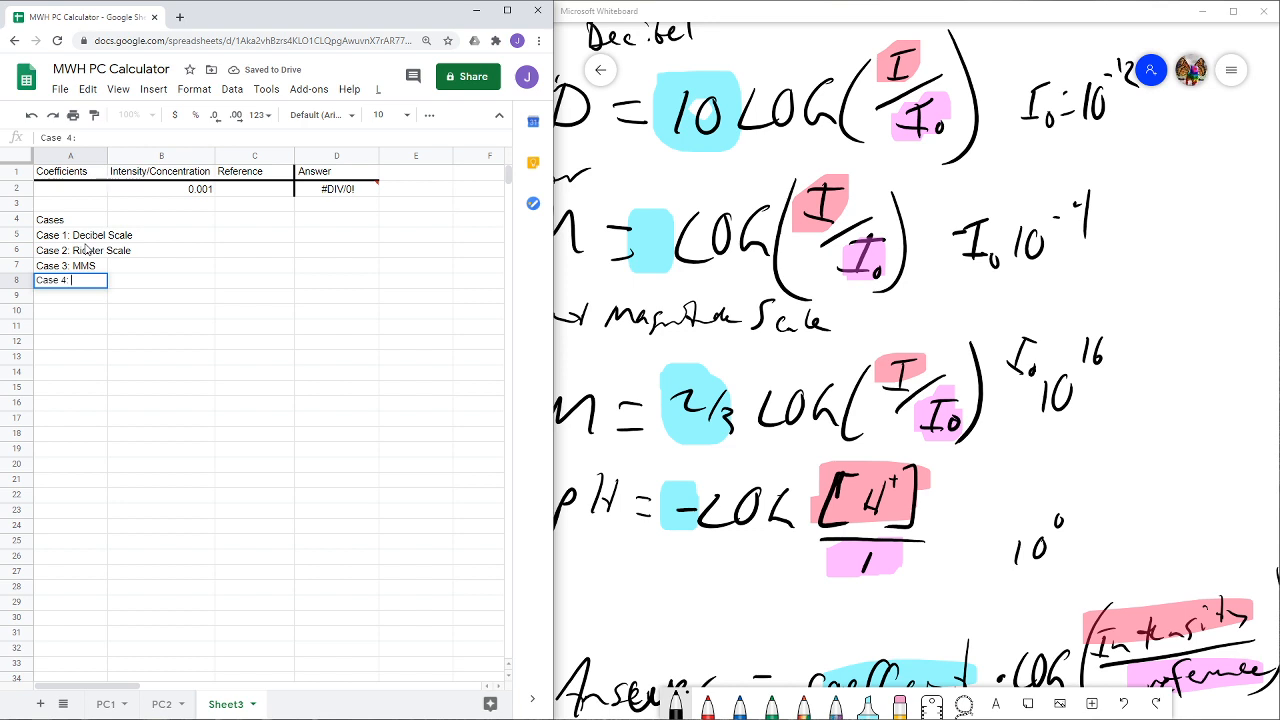
type("pH Scale")
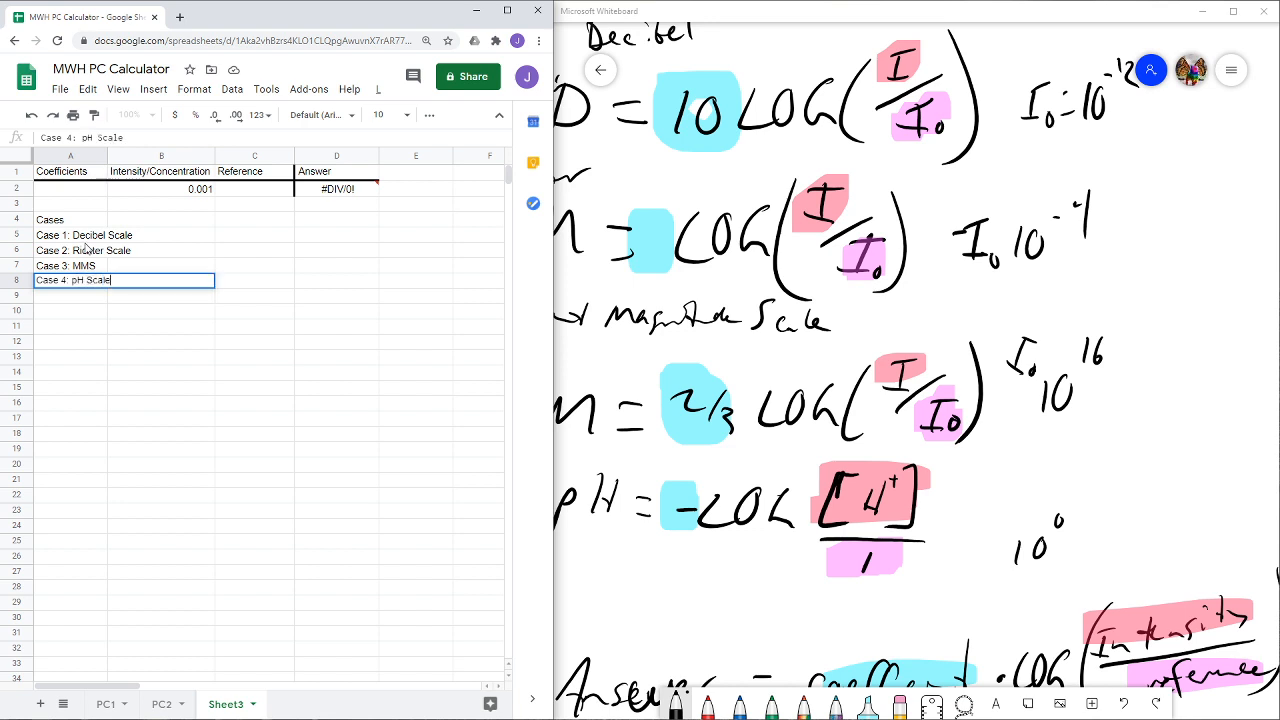
left_click(240, 238)
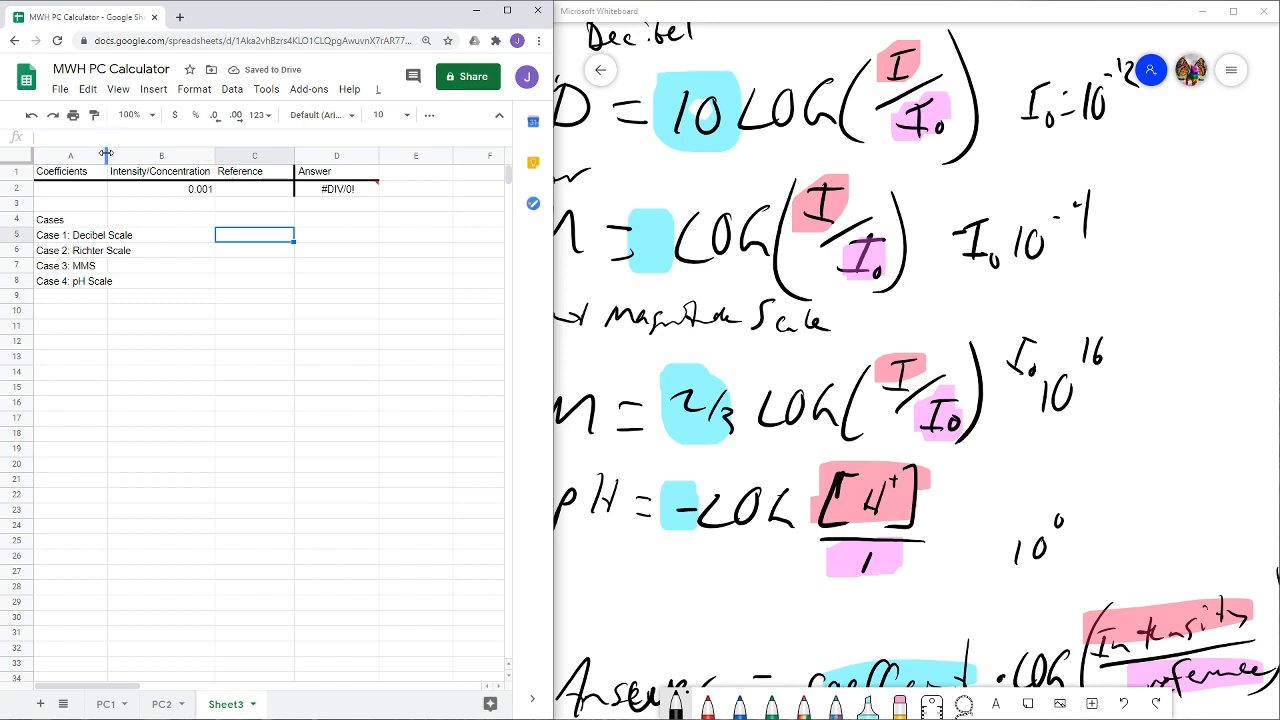
left_click_drag(107, 157, 141, 168)
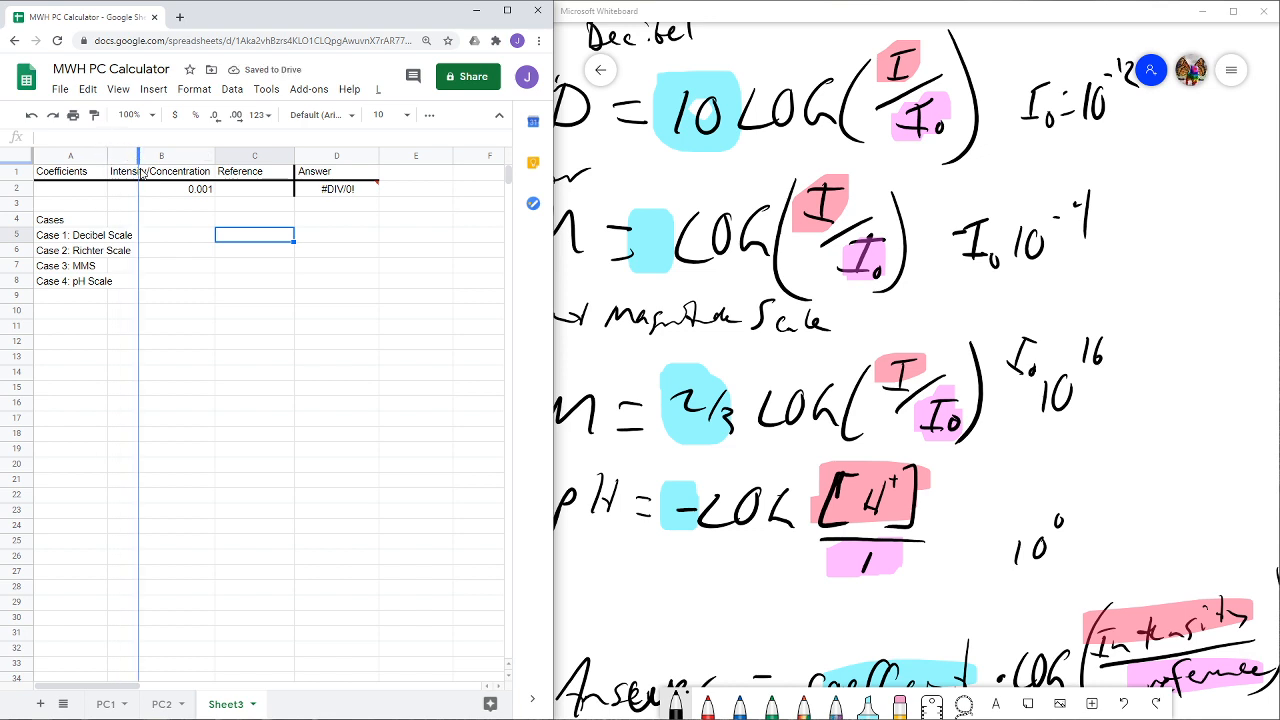
- Add a conditional format rule to B6 that applies the default style when the cell is not empty, and enter 1 there
left_click(175, 257)
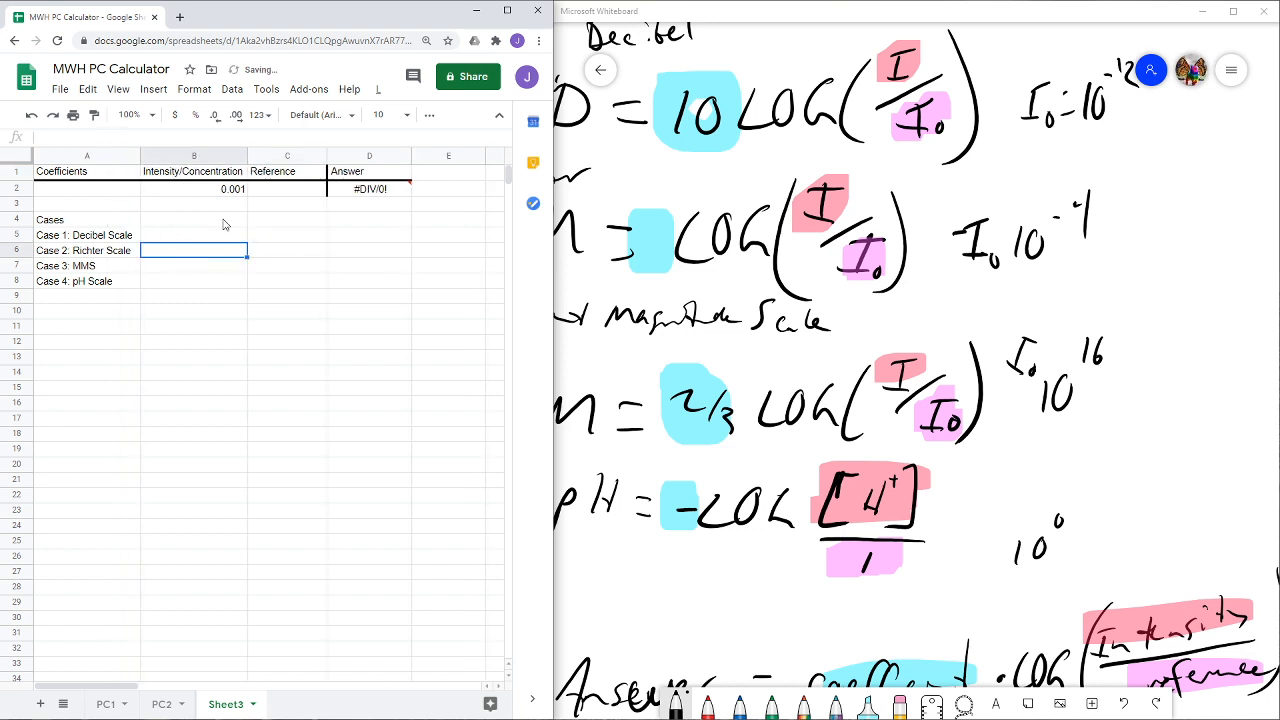
left_click(194, 90)
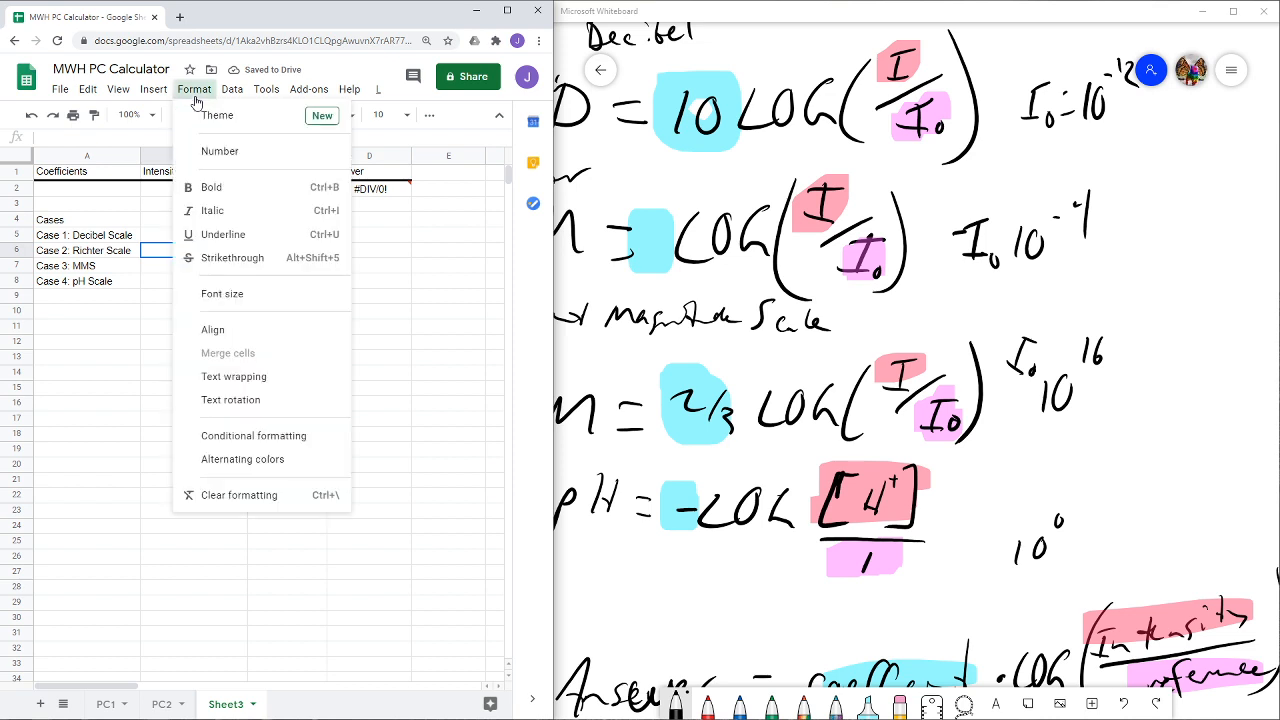
left_click(267, 438)
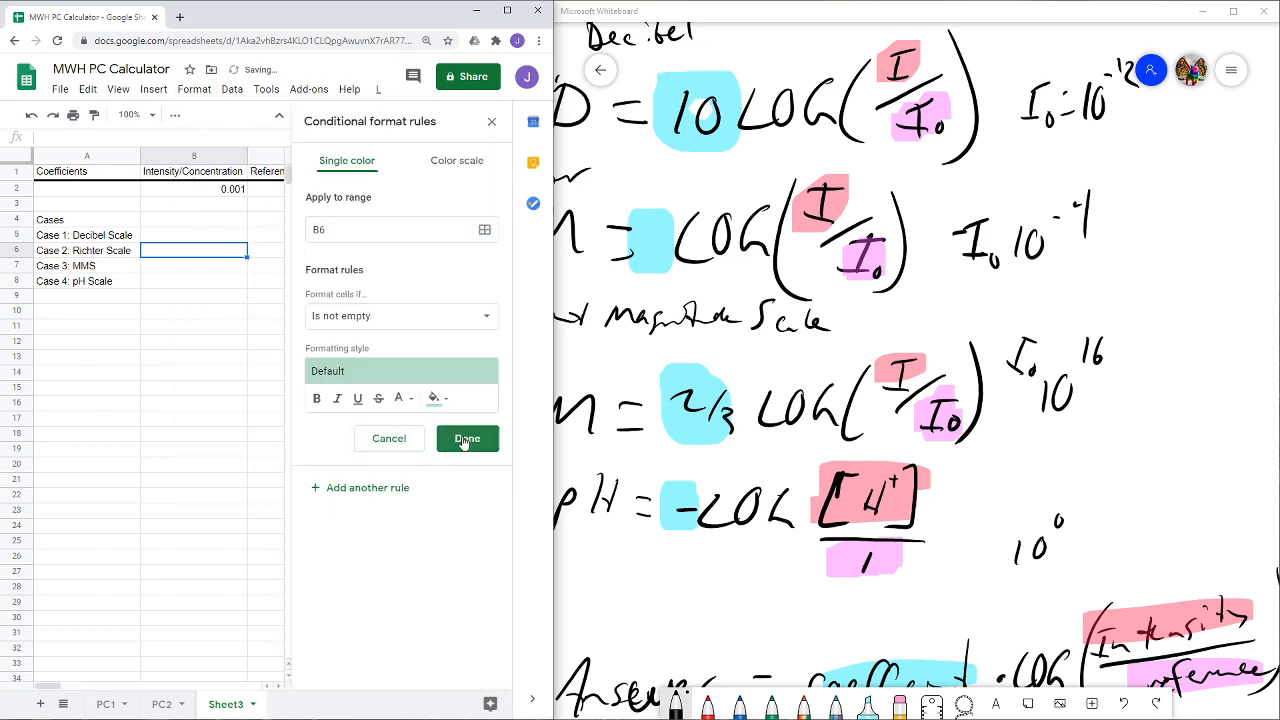
left_click(460, 438)
left_click(191, 236)
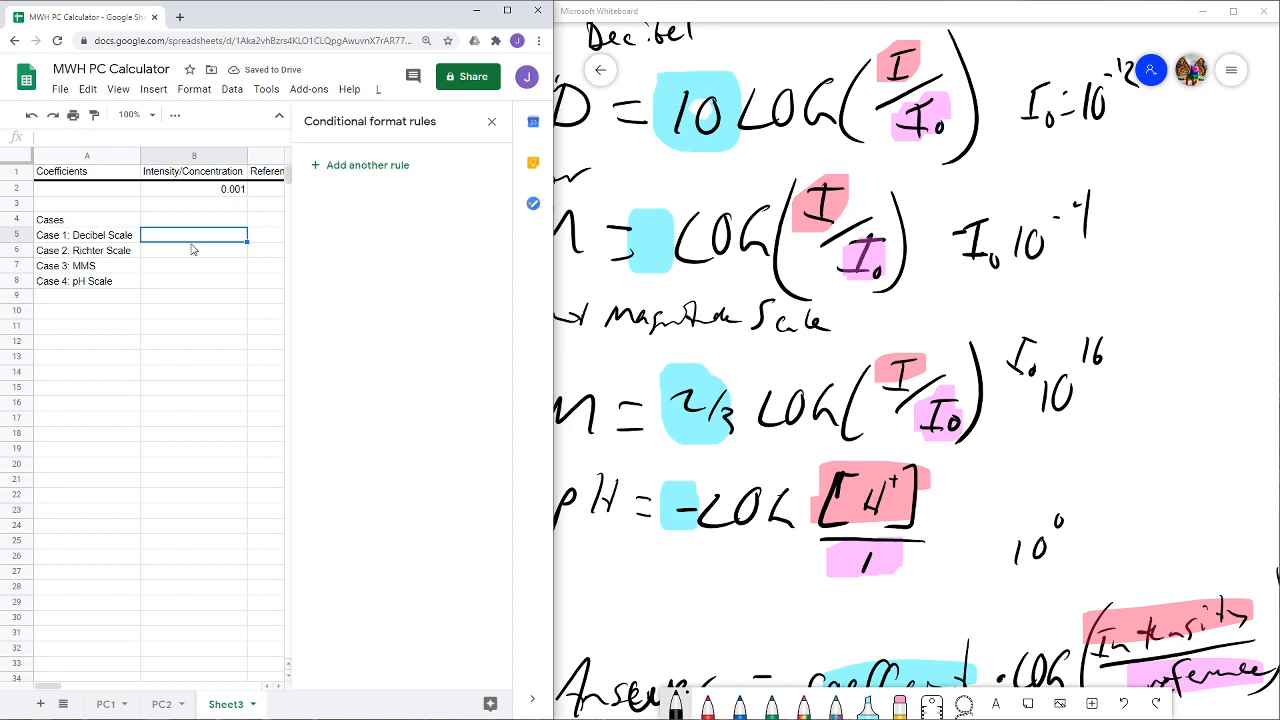
left_click(189, 254)
type("1")
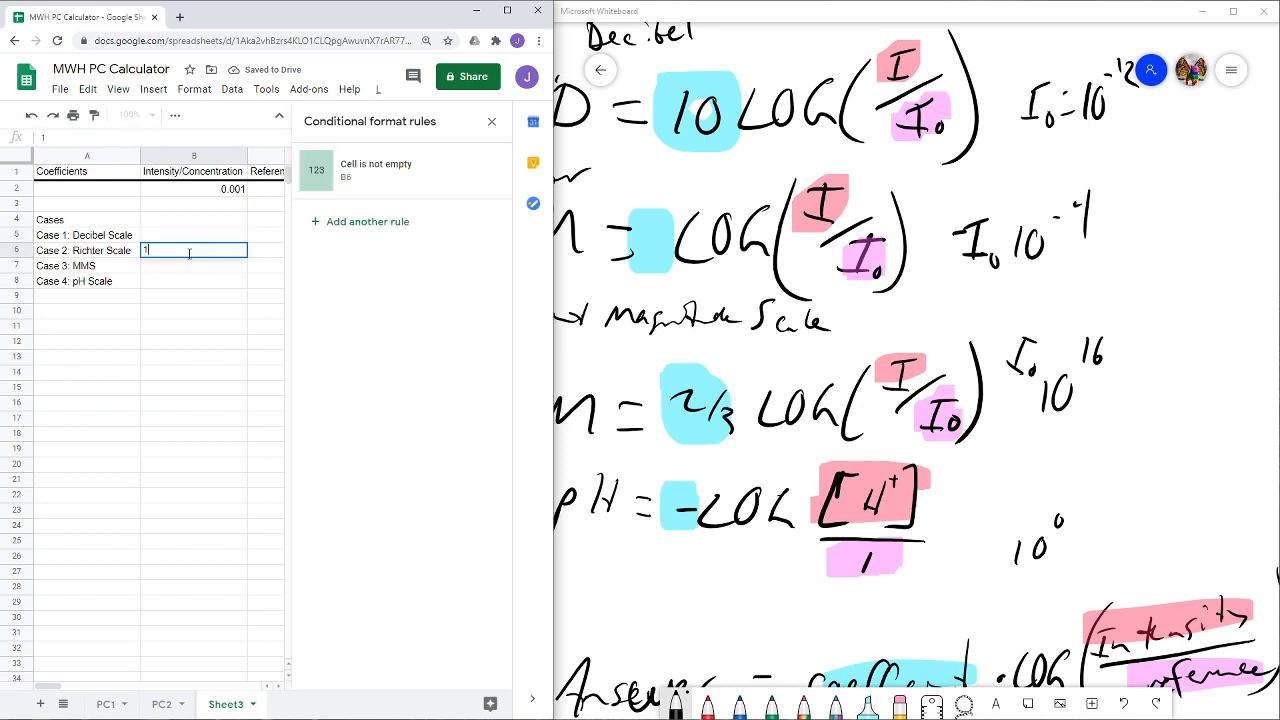
key("Return")
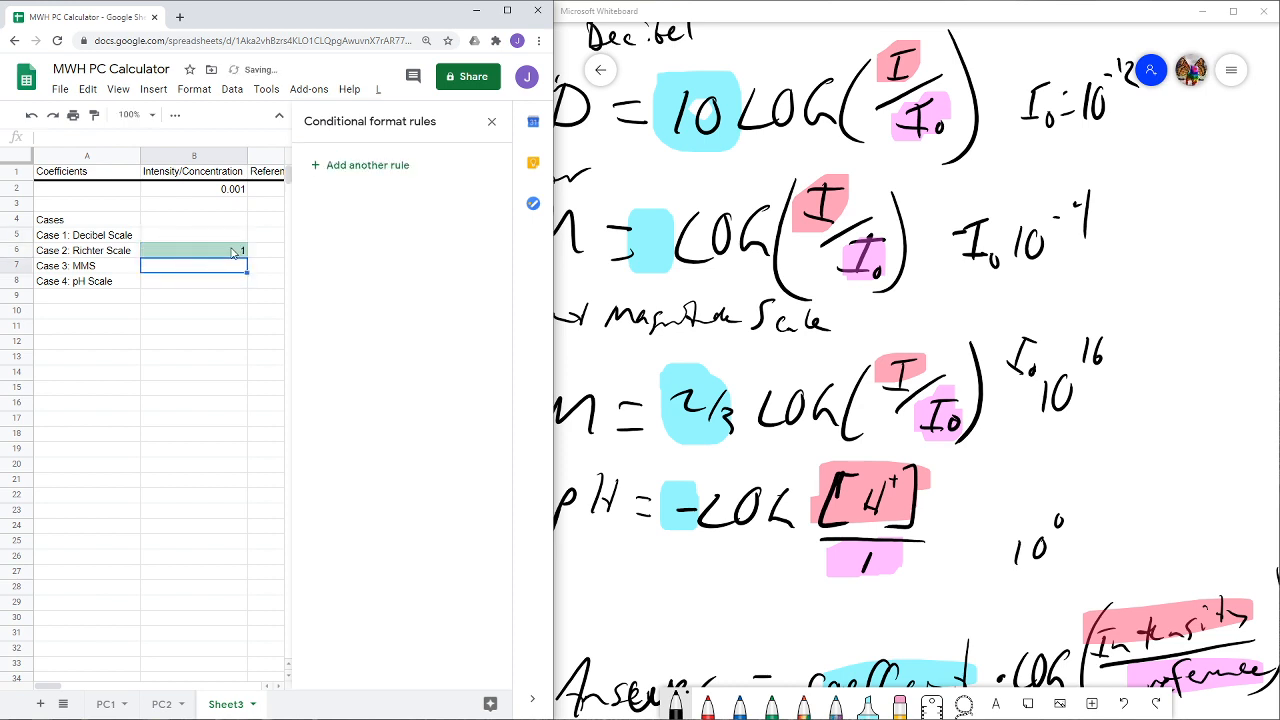
- Enter the instruction "Put selection in box below" in B5 and close the conditional format rules
left_click(231, 237)
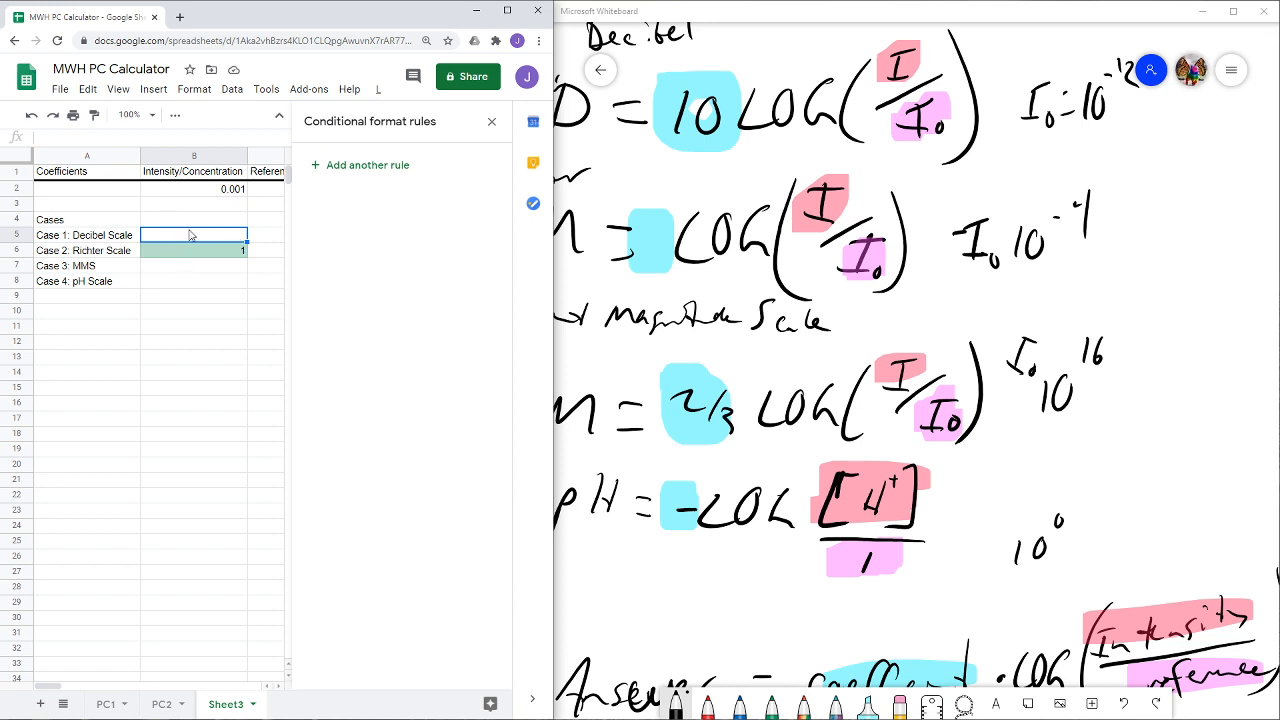
type("Put selection")
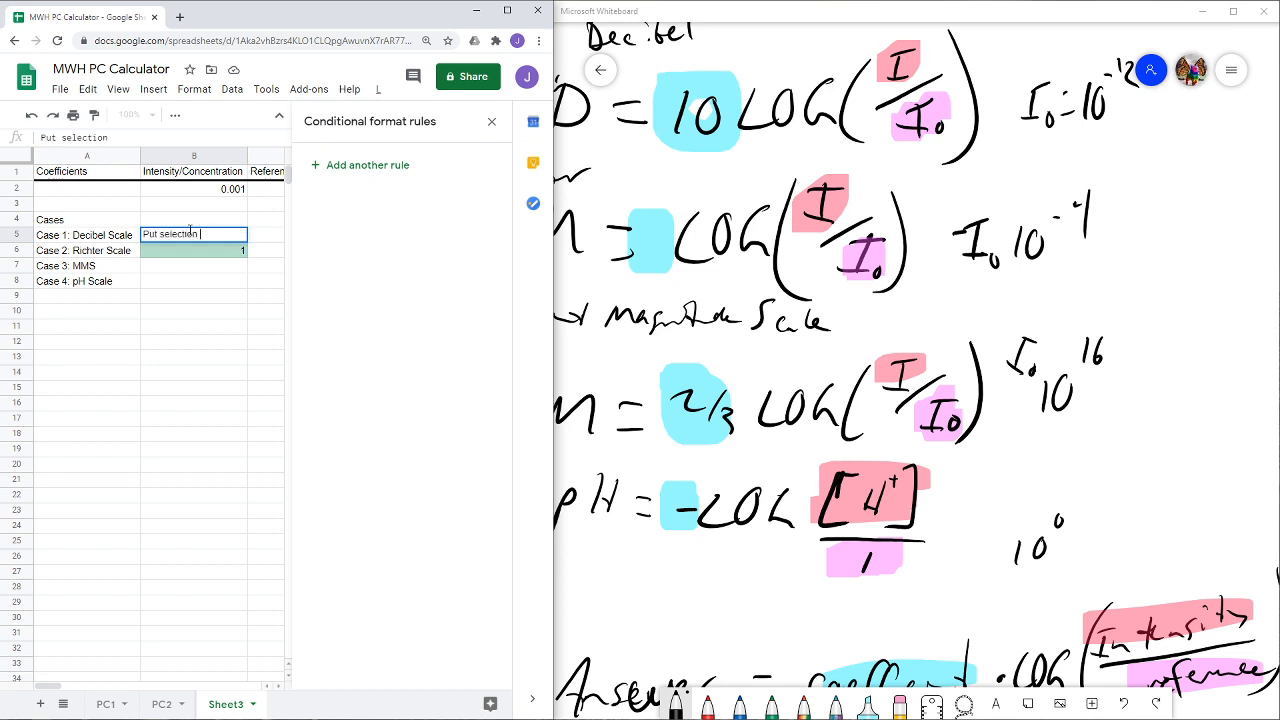
type(" in box below")
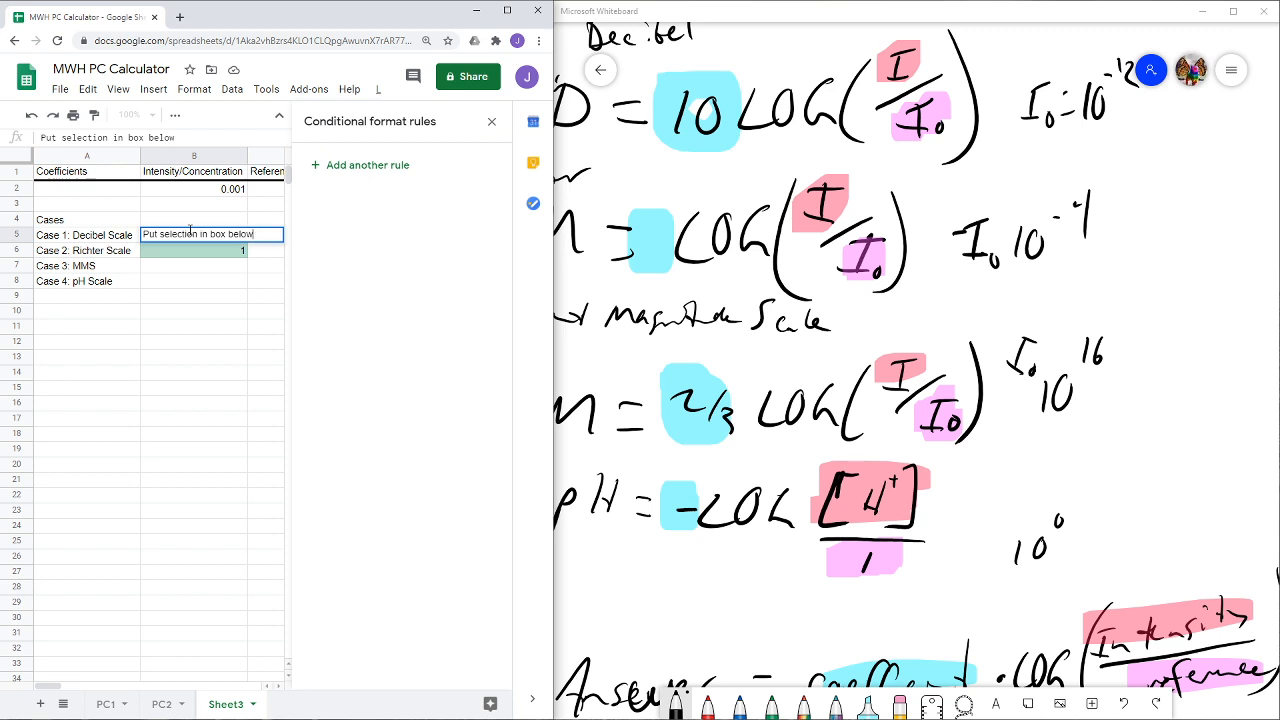
left_click(180, 296)
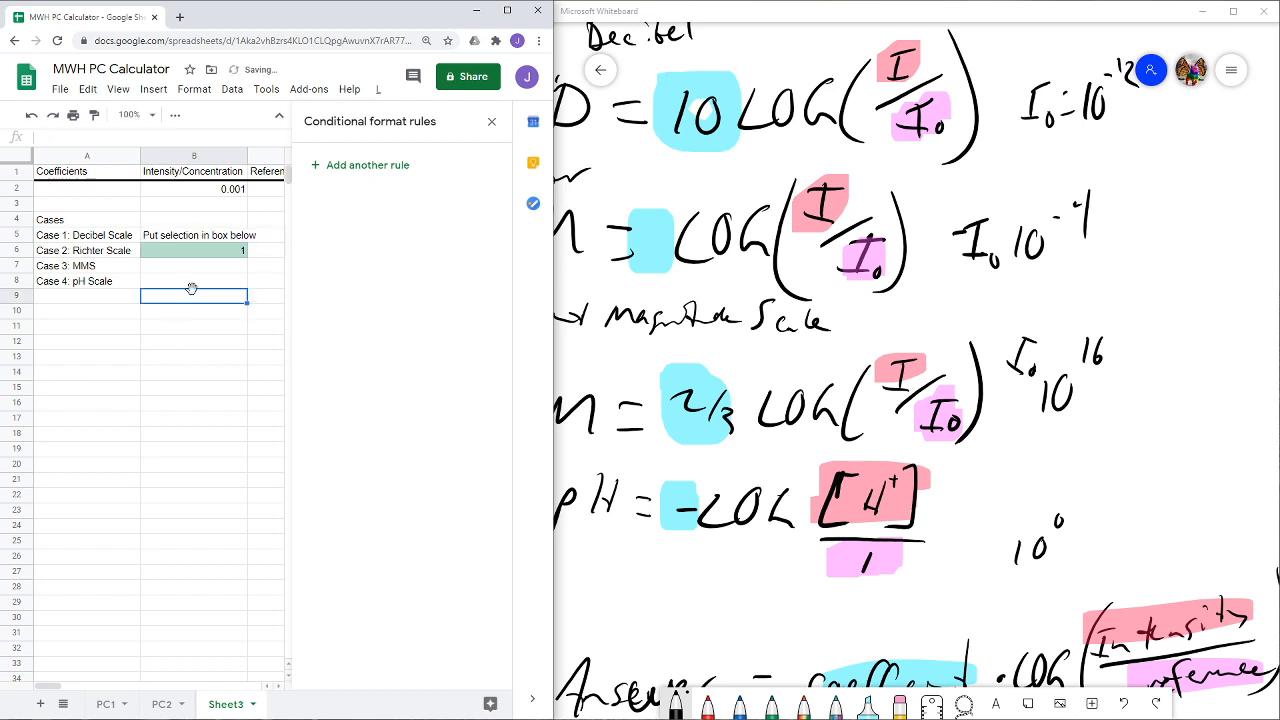
left_click(492, 125)
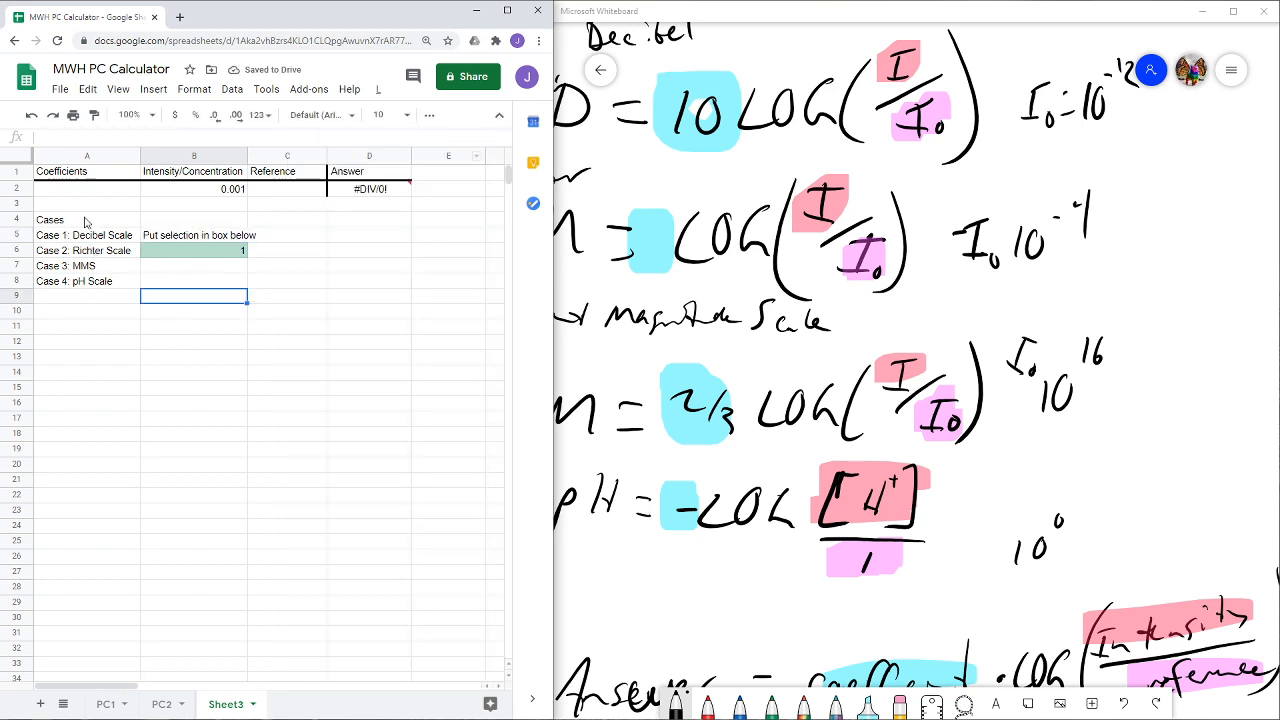
- Try the case numbers 2, 3 and 4 one after another in selection cell B6
left_click(217, 257)
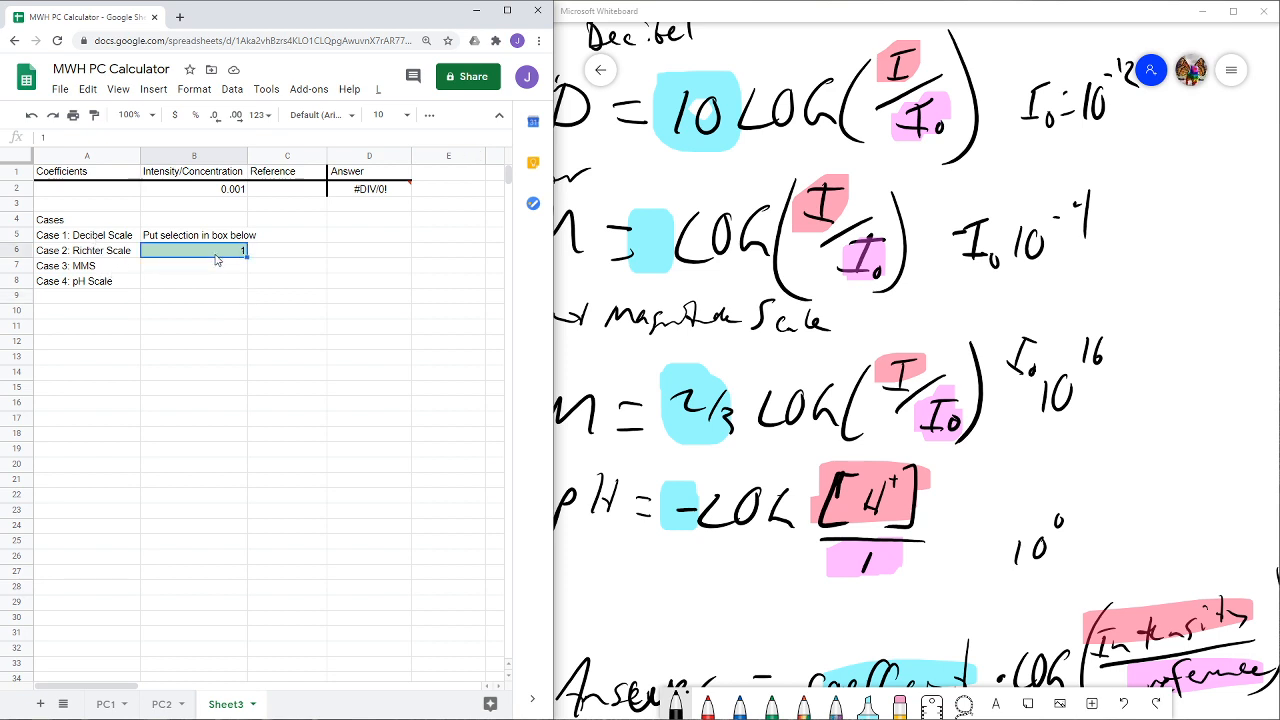
type("2")
key("Return")
left_click(216, 254)
type("3")
key("Return")
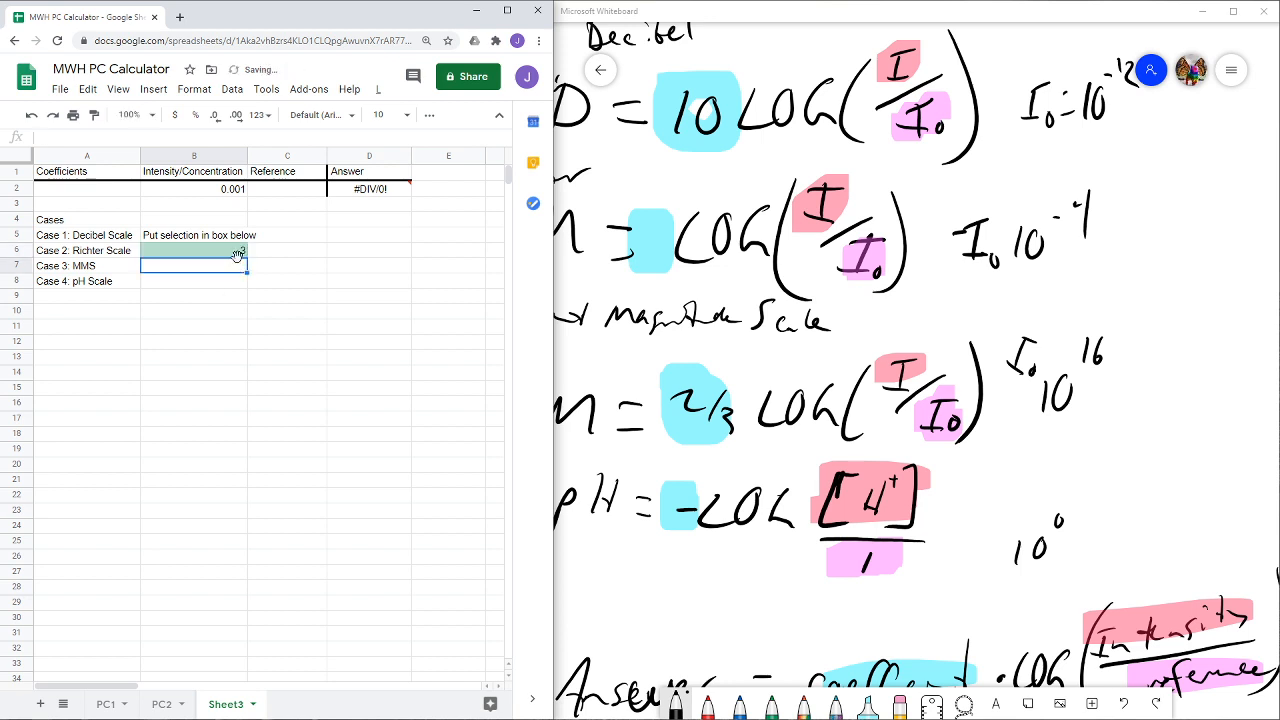
left_click(237, 254)
type("4")
left_click(234, 280)
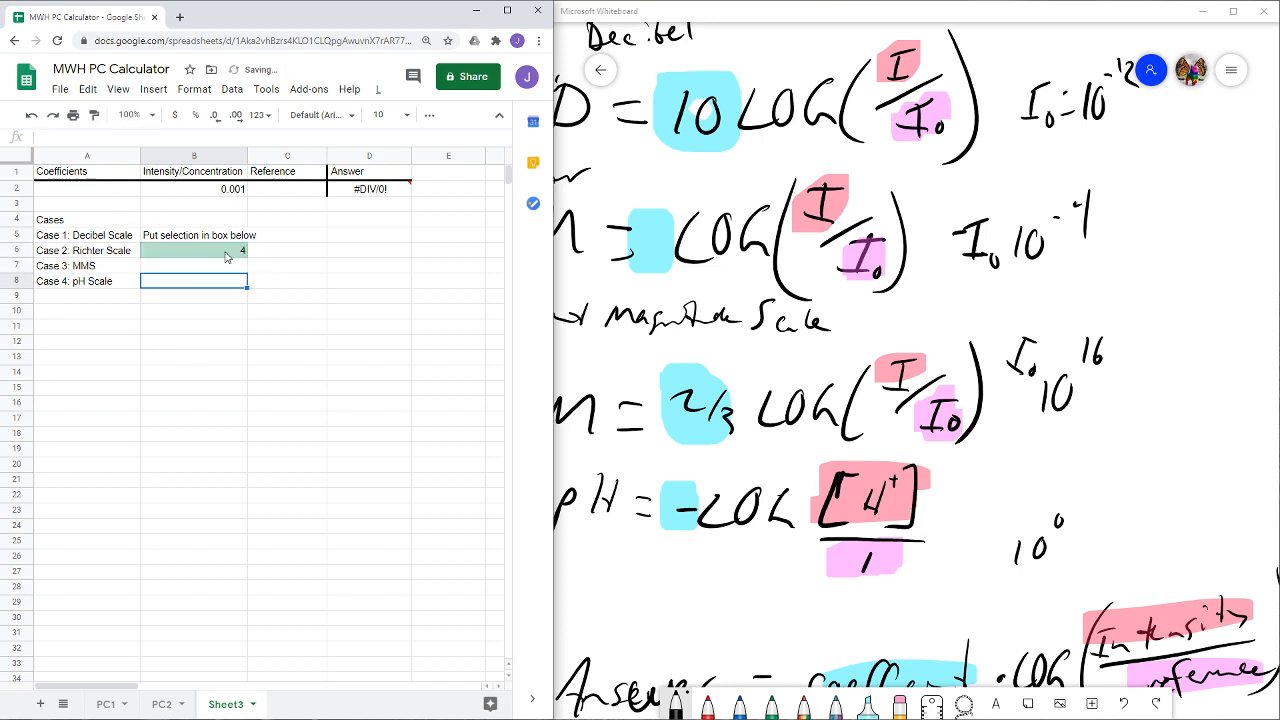
- Start a SWITCH formula in Coefficients cell A2 that tests B6 and returns 10 for case 1
left_click(110, 192)
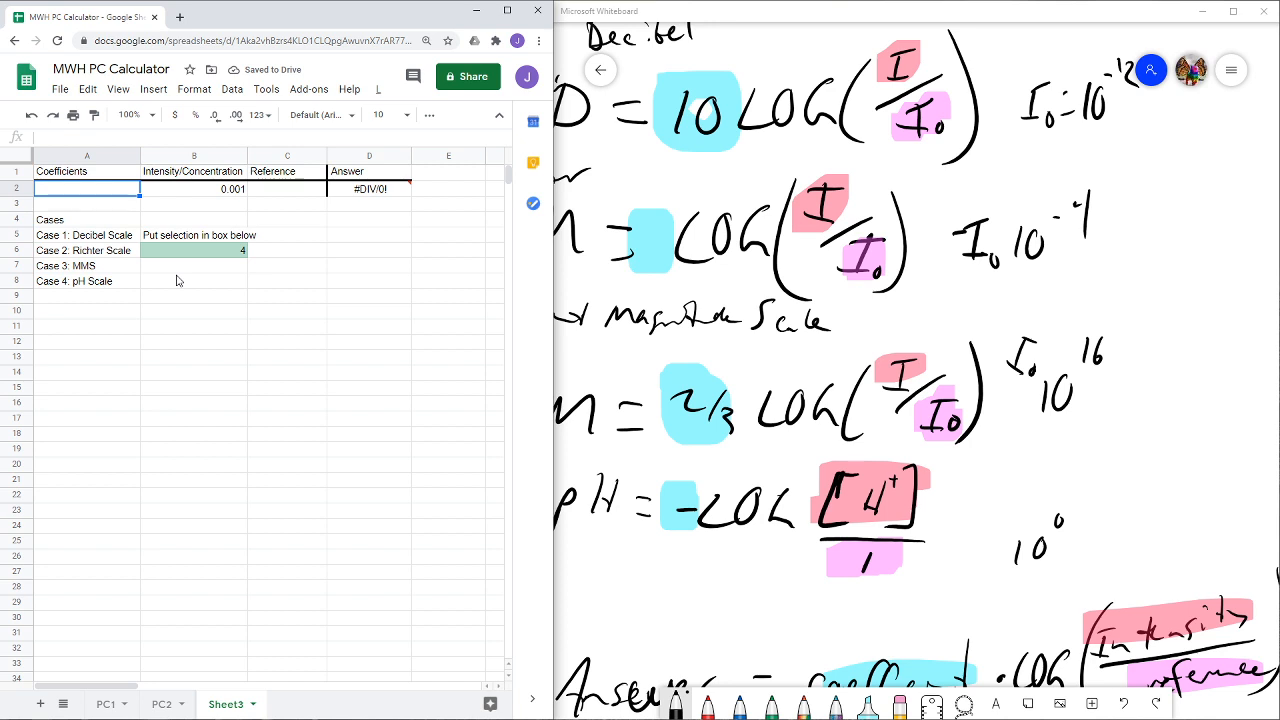
type("=")
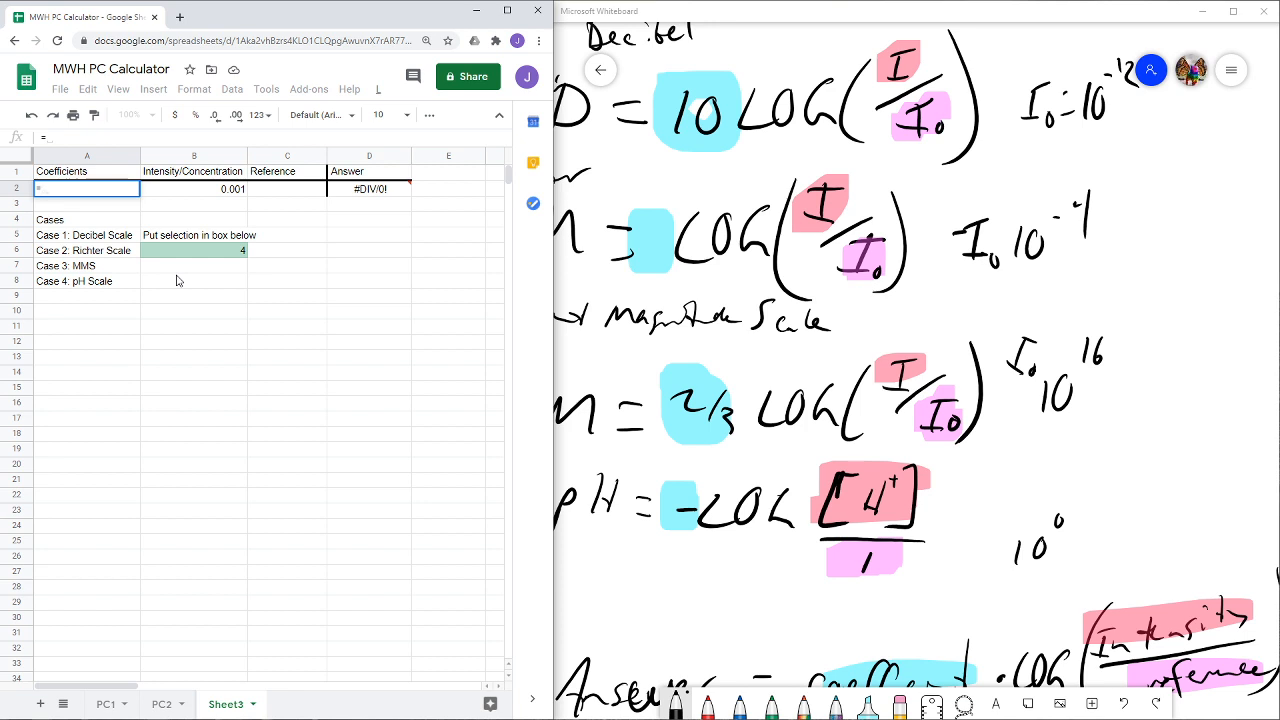
type("switch")
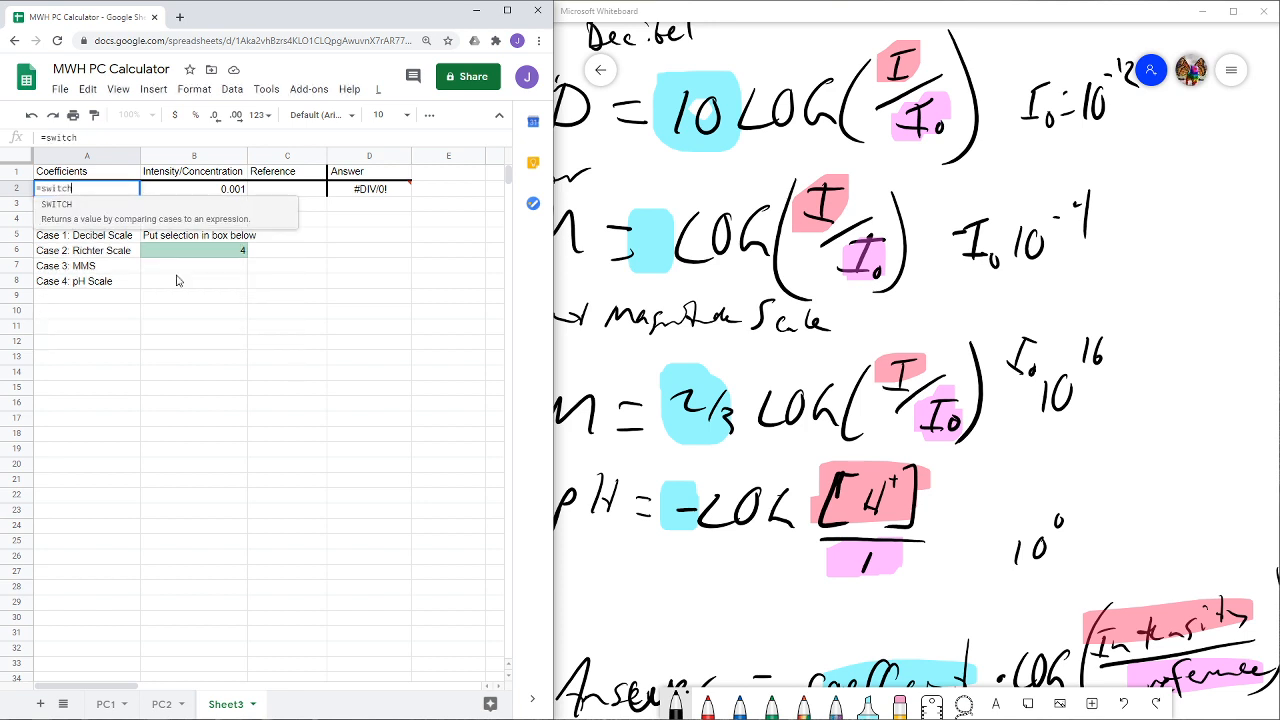
type("(")
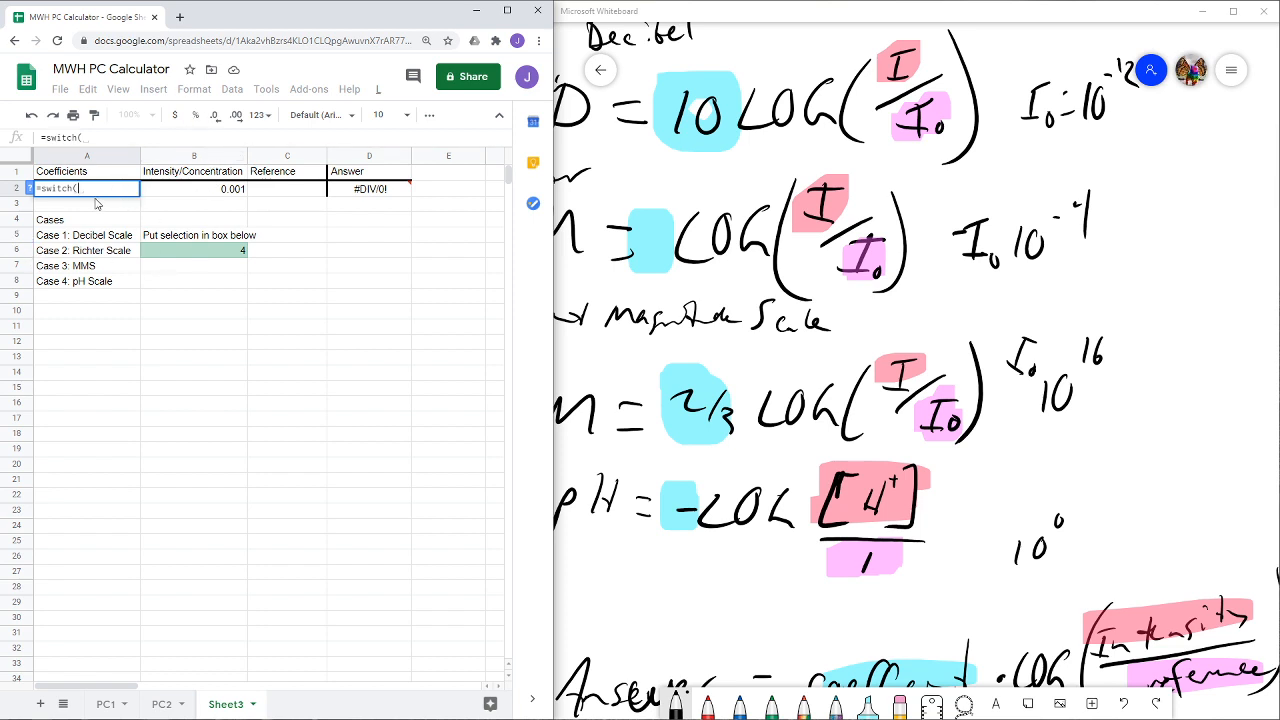
type("B6")
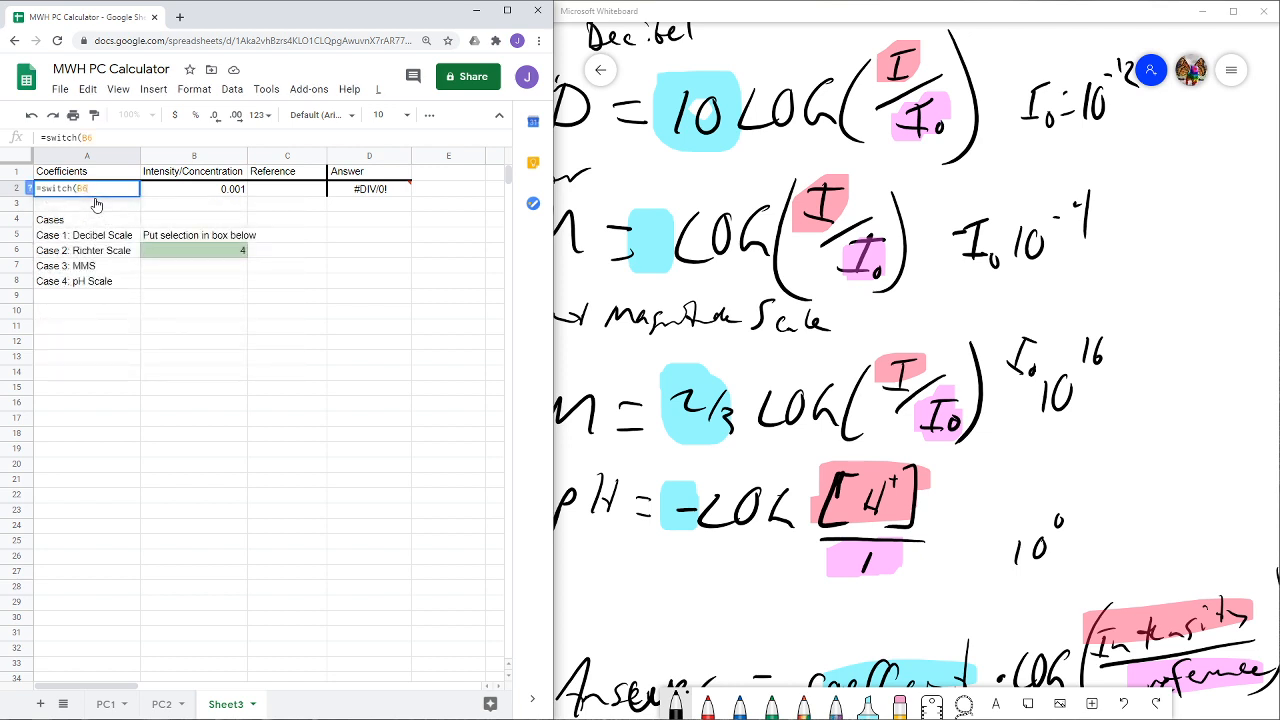
type(",")
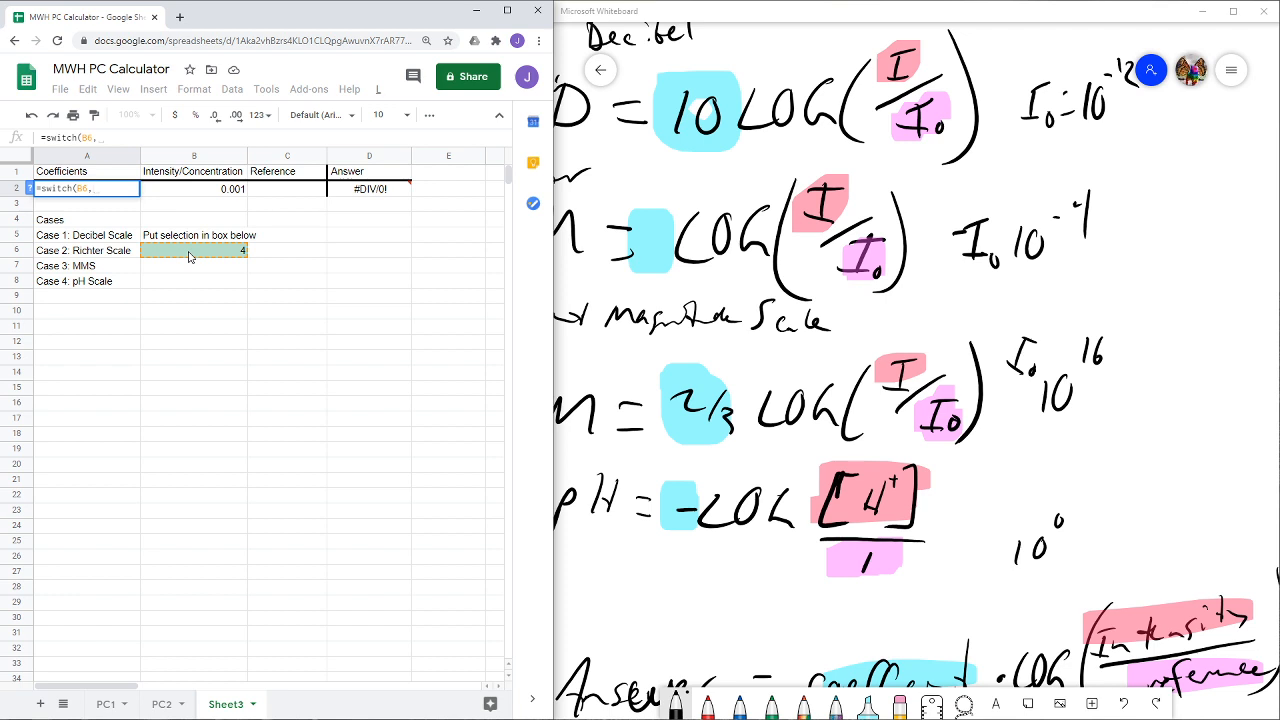
type("1,1")
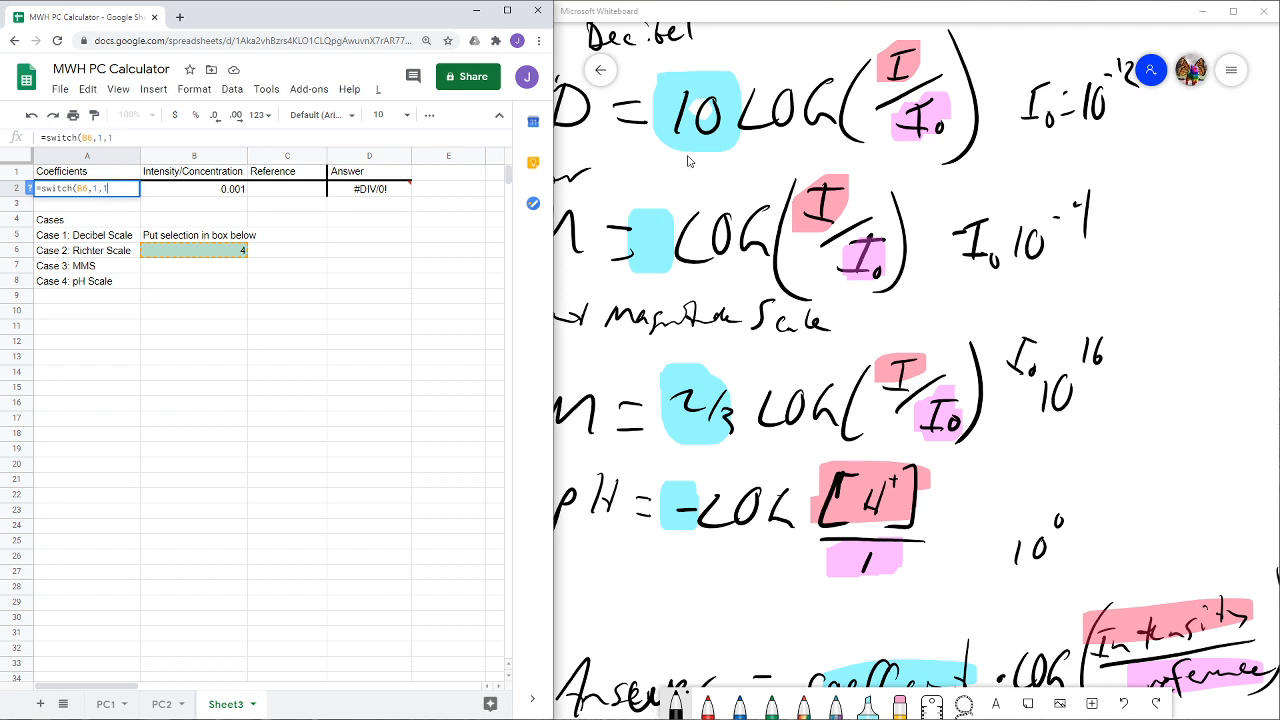
type("0,")
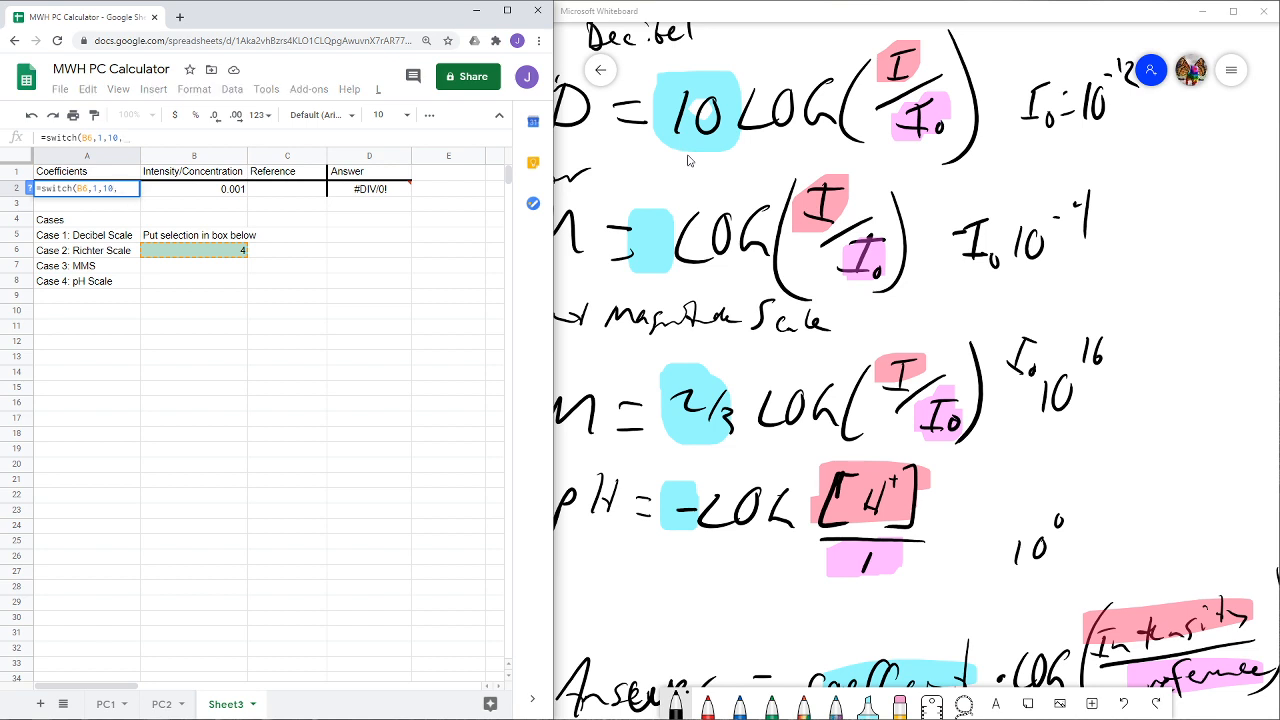
type("2,1,3,2/3")
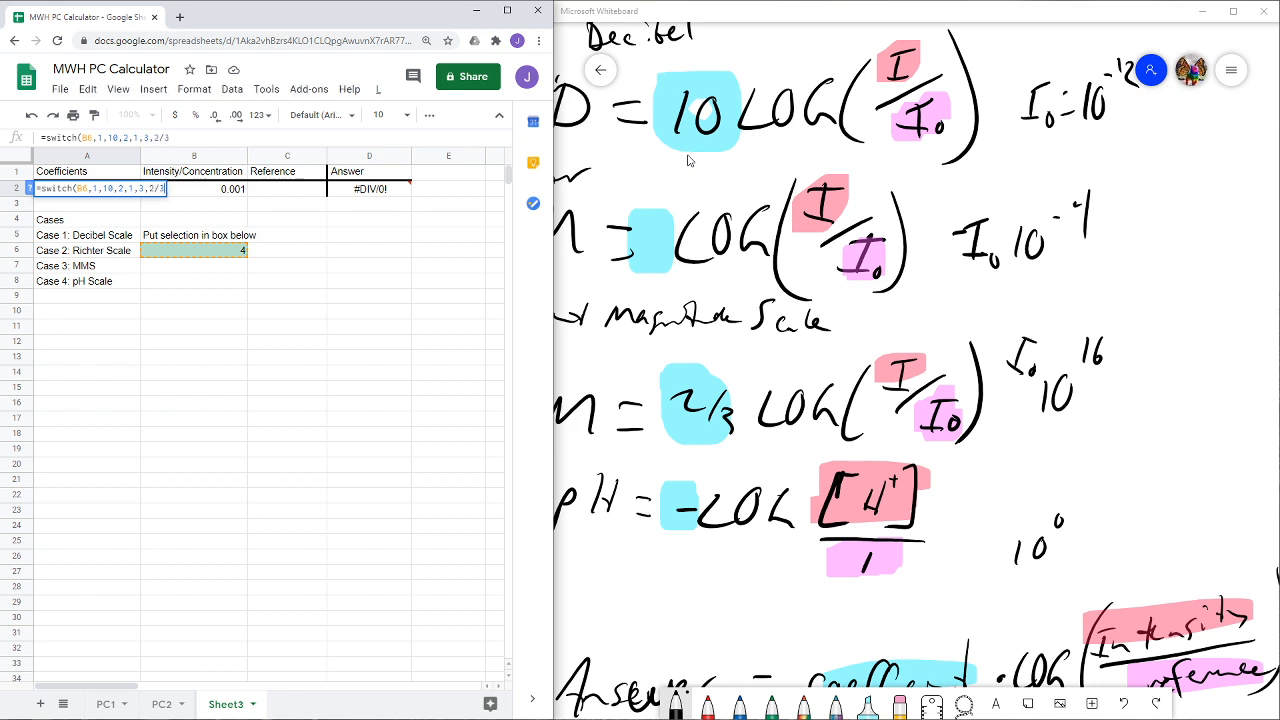
type(",")
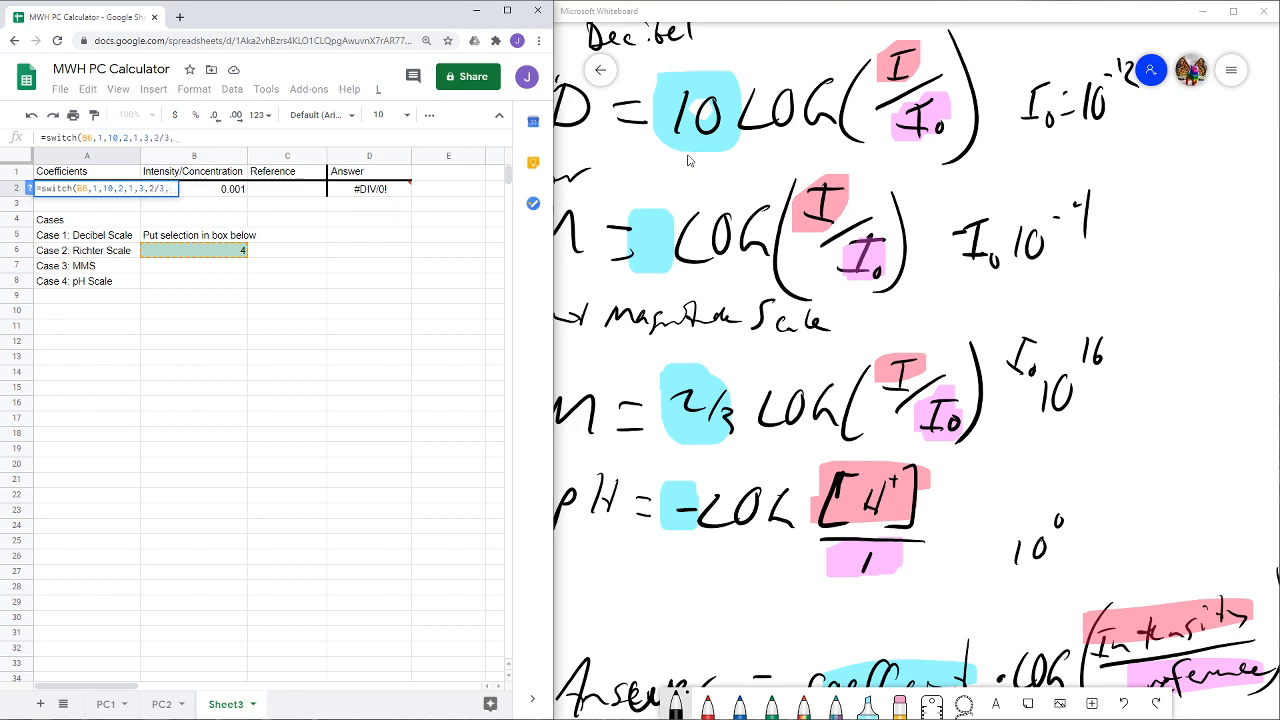
type("4,-1")
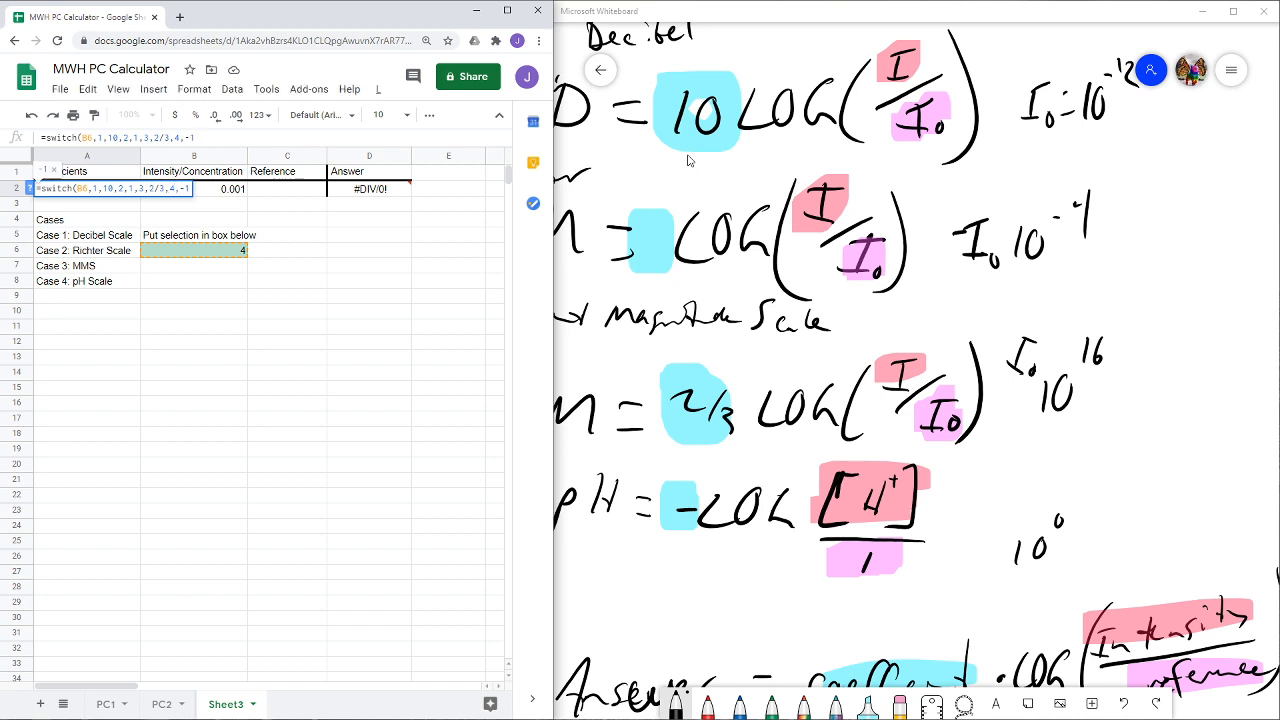
type(")")
- Complete the A2 SWITCH formula with 1 for case 2, 2/3 for case 3 and -1 for case 4
key("Return")
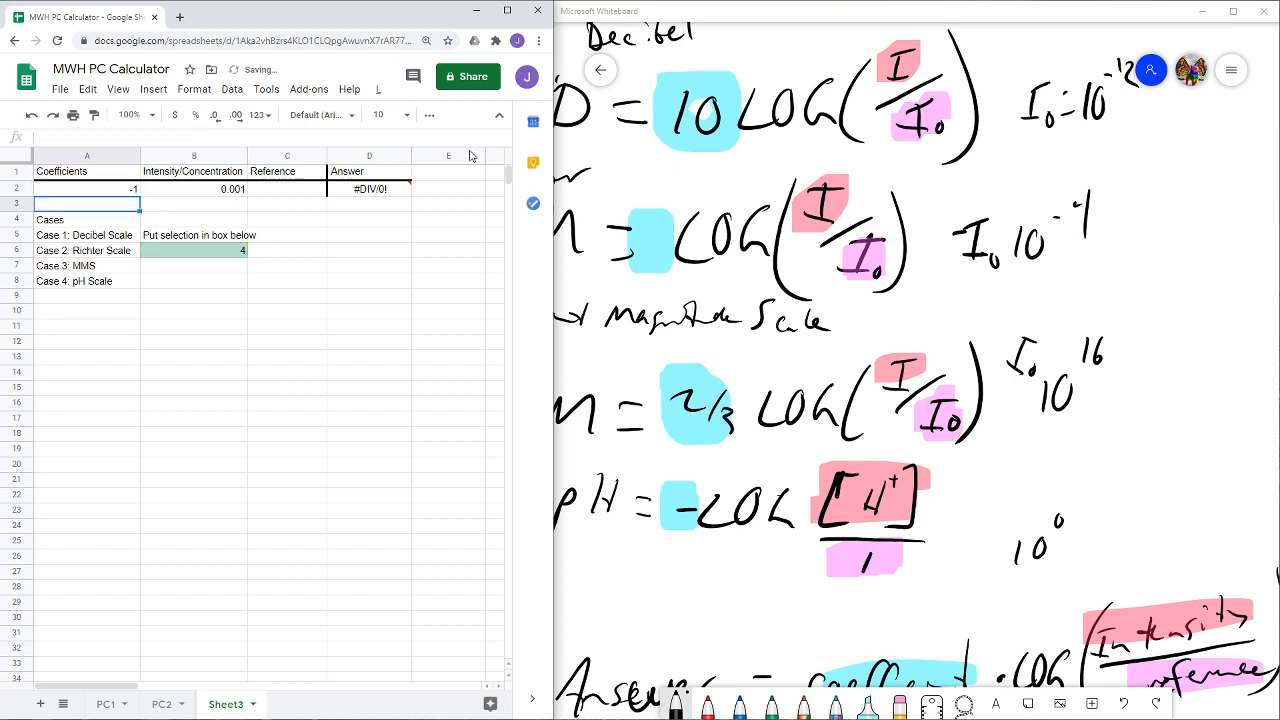
- Test the coefficient formula by setting selection cell B6 to 1, 2 and finally 3
left_click(240, 256)
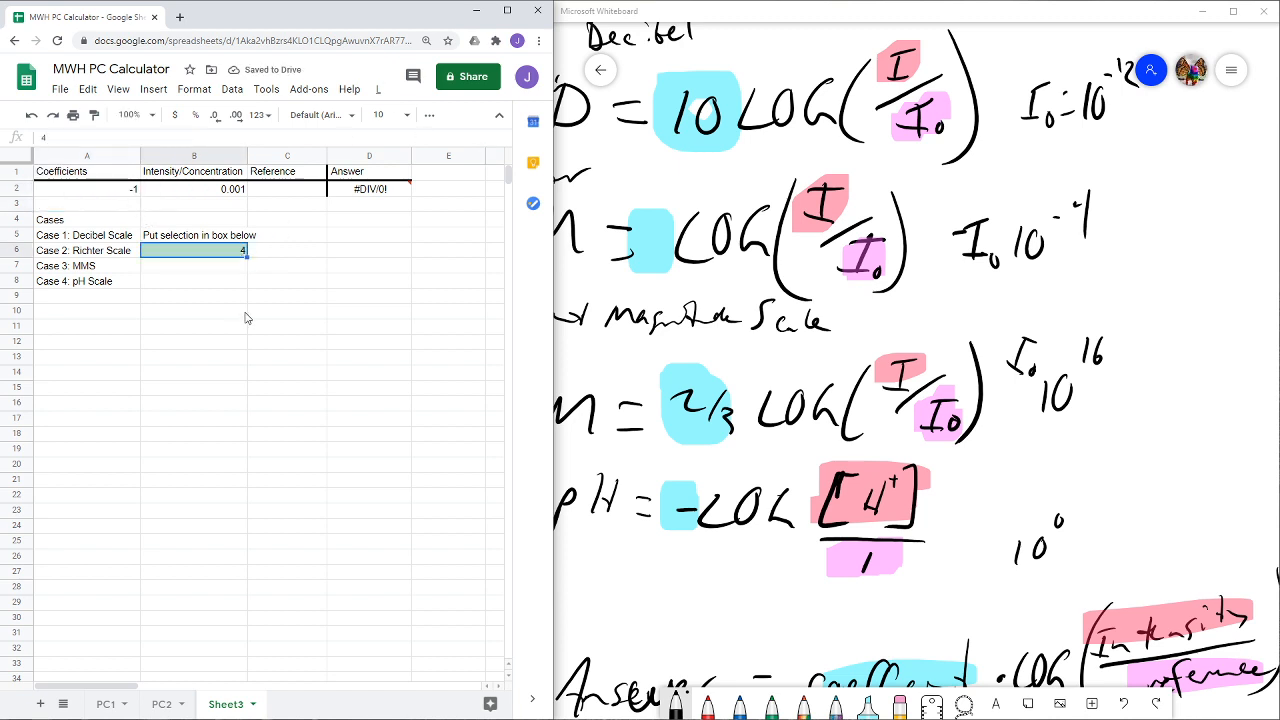
type("1")
key("Return")
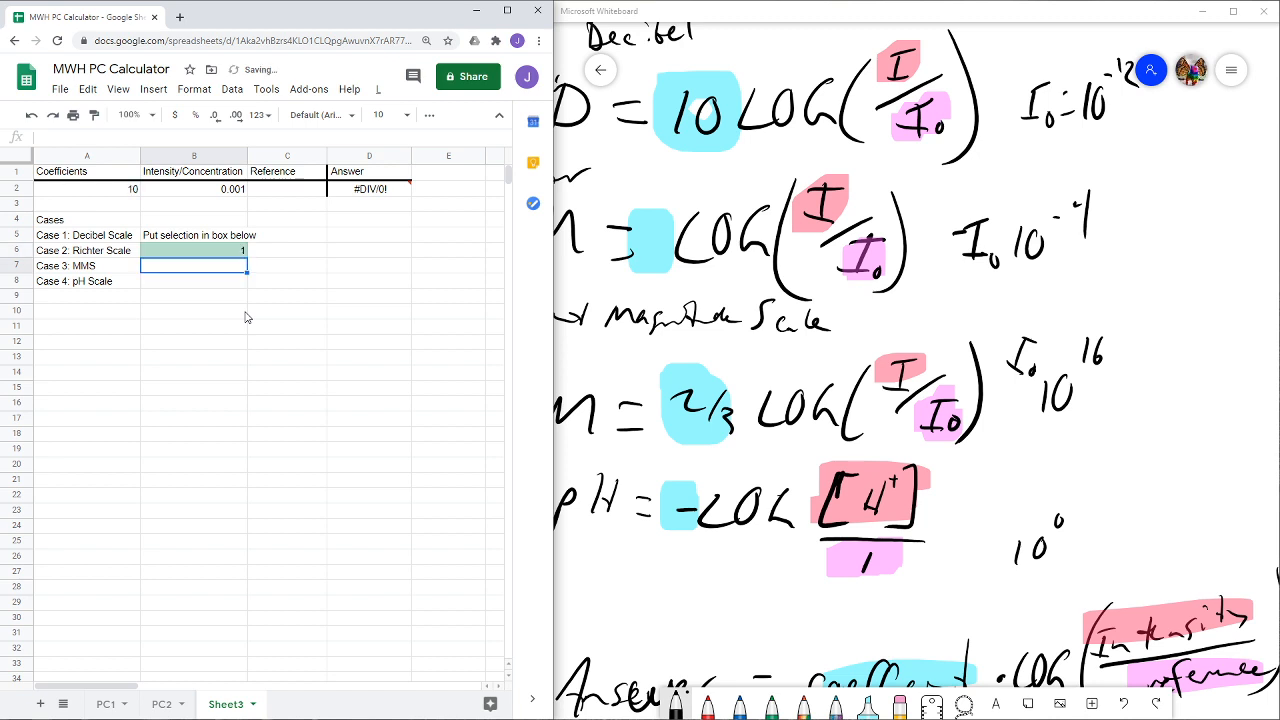
key("Up")
type("2")
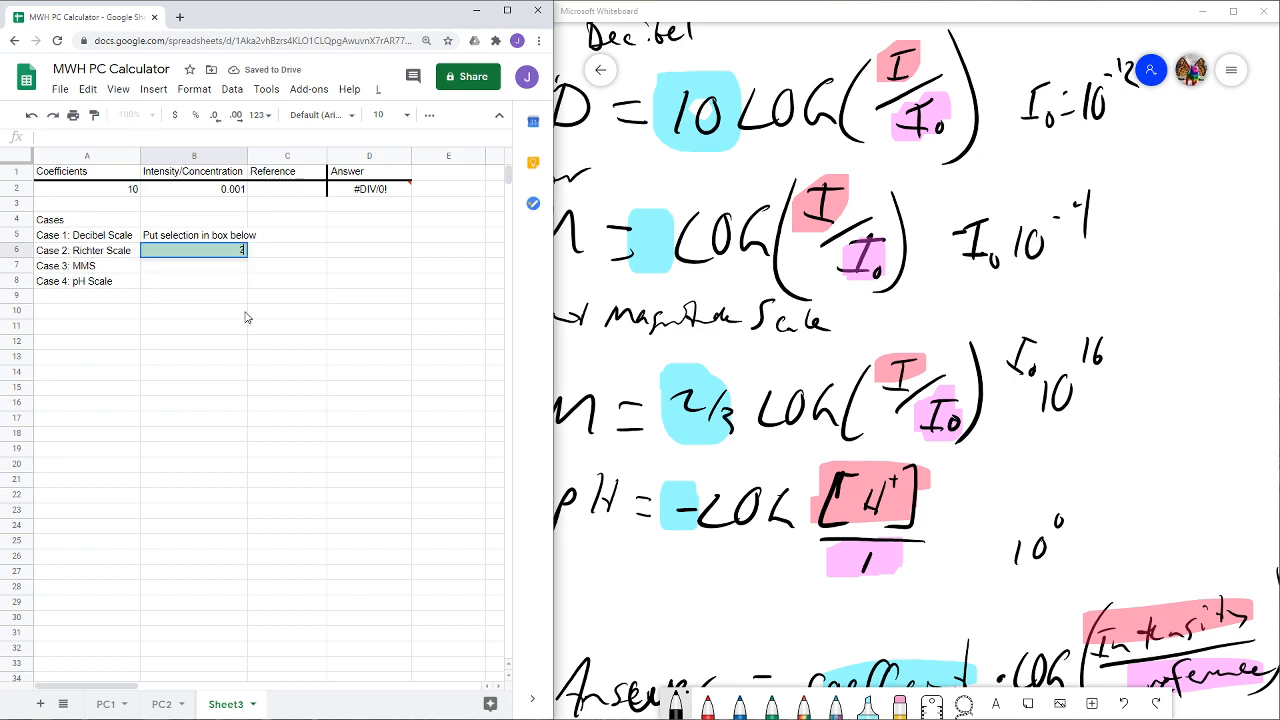
key("Return")
key("Up")
type("3")
key("Return")
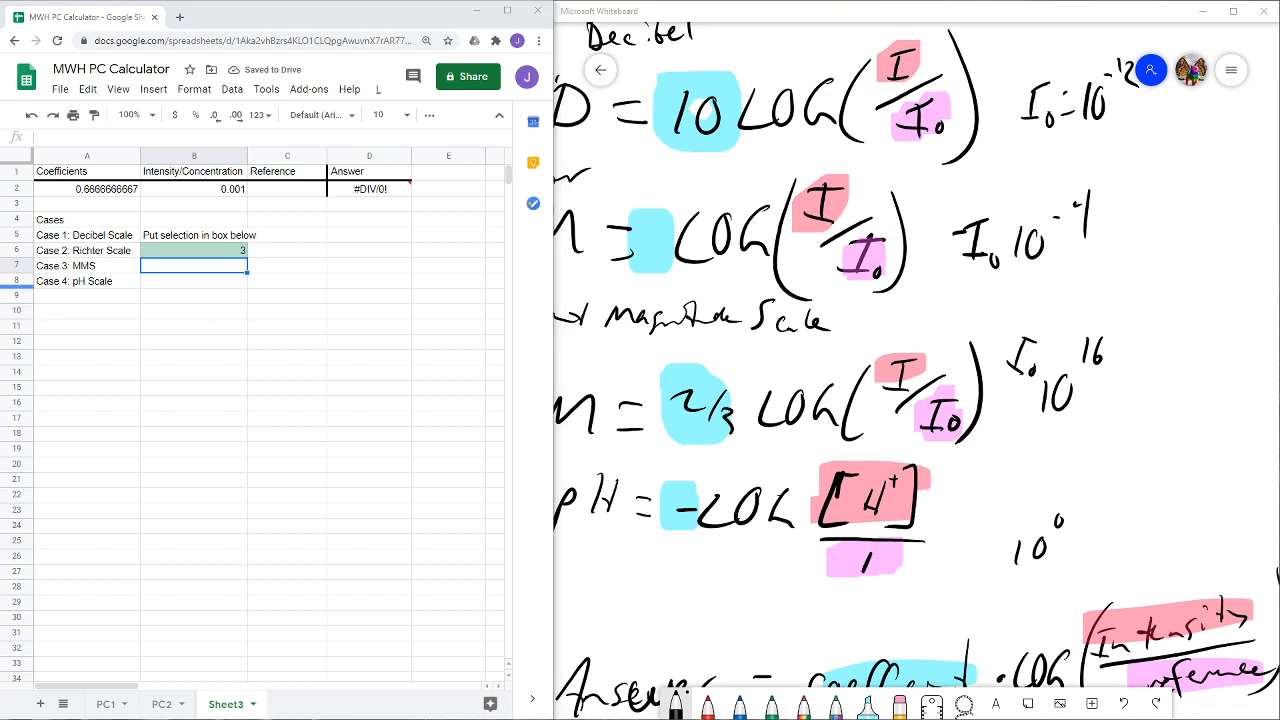
- Start a SWITCH formula in Reference cell C2 that tests selection cell B6
left_click(272, 193)
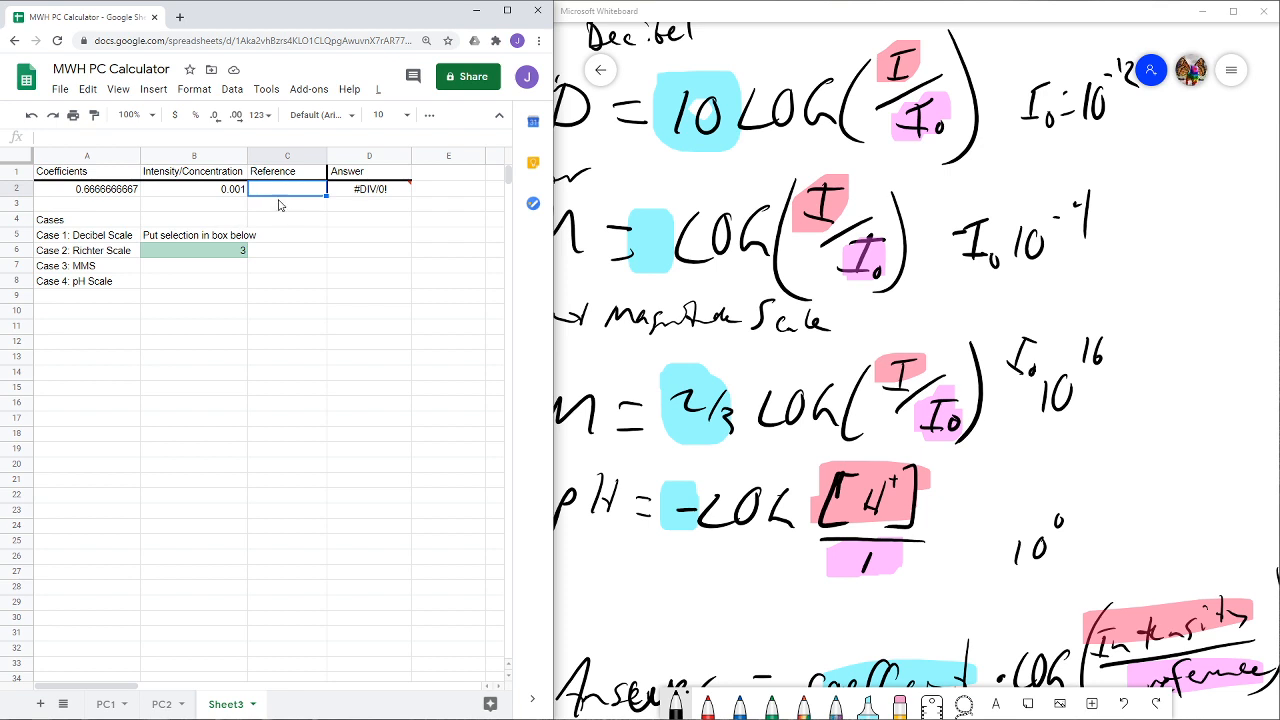
type("=")
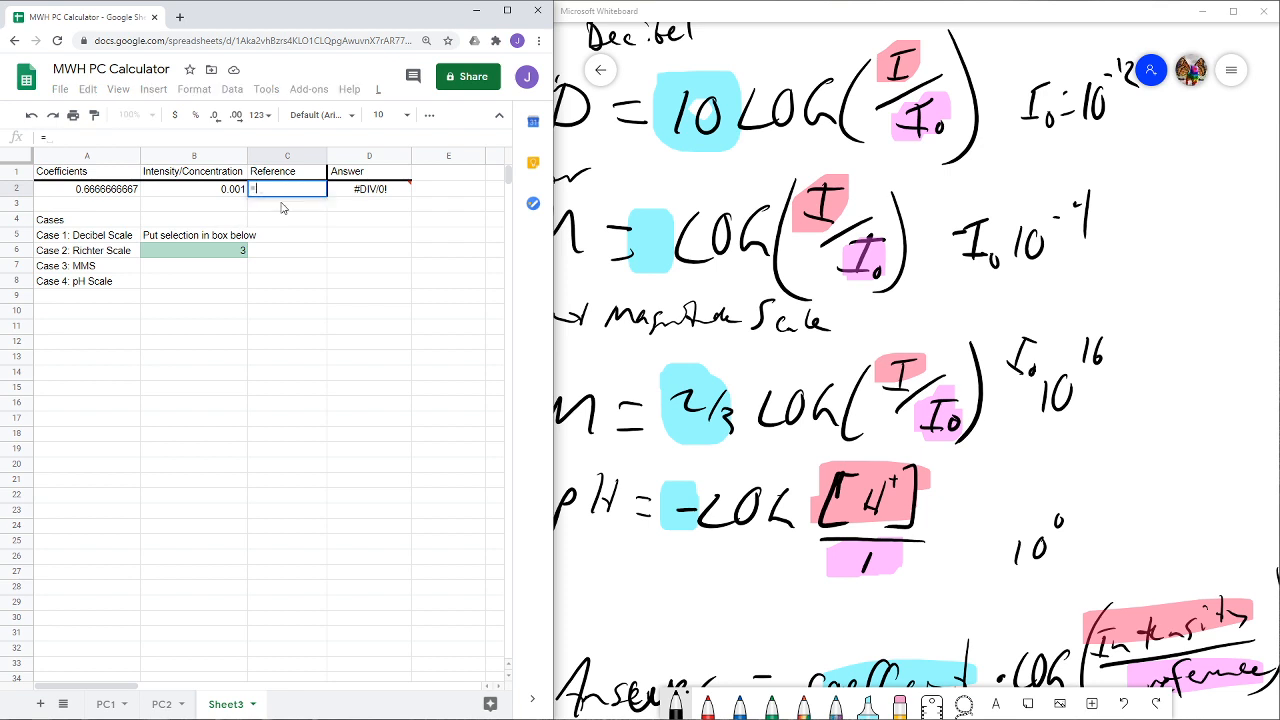
type("switch")
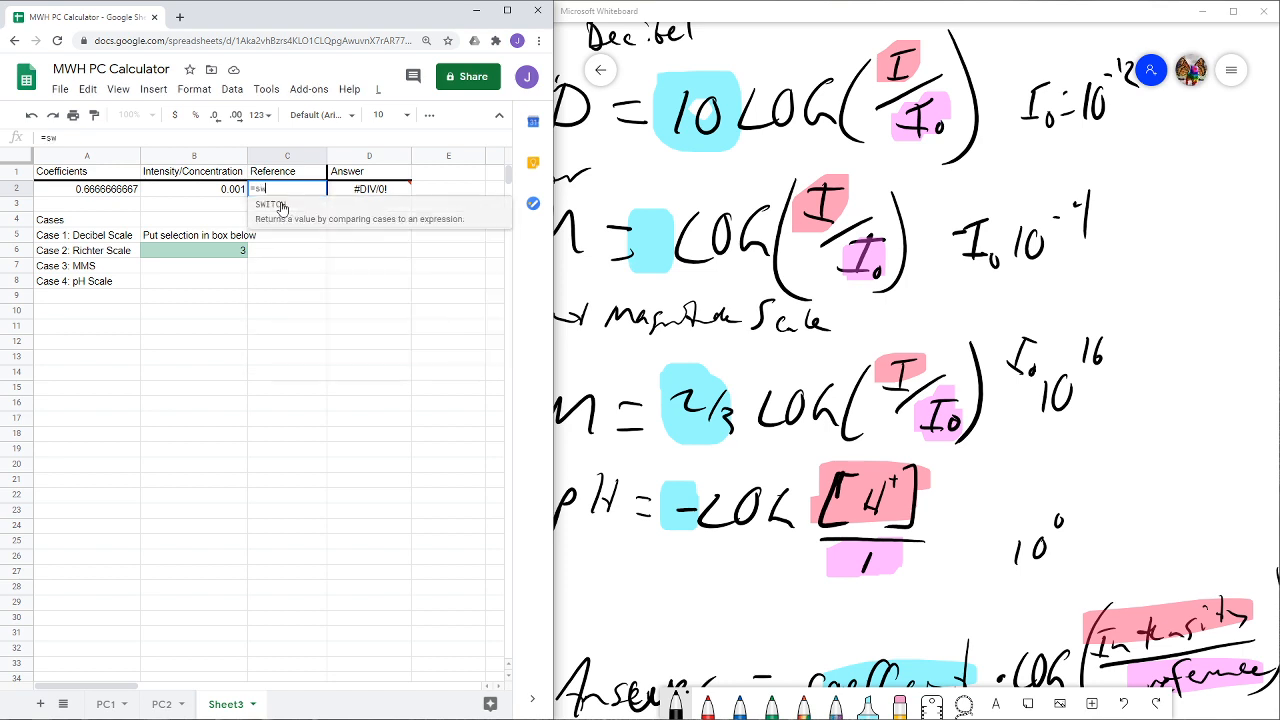
left_click(283, 206)
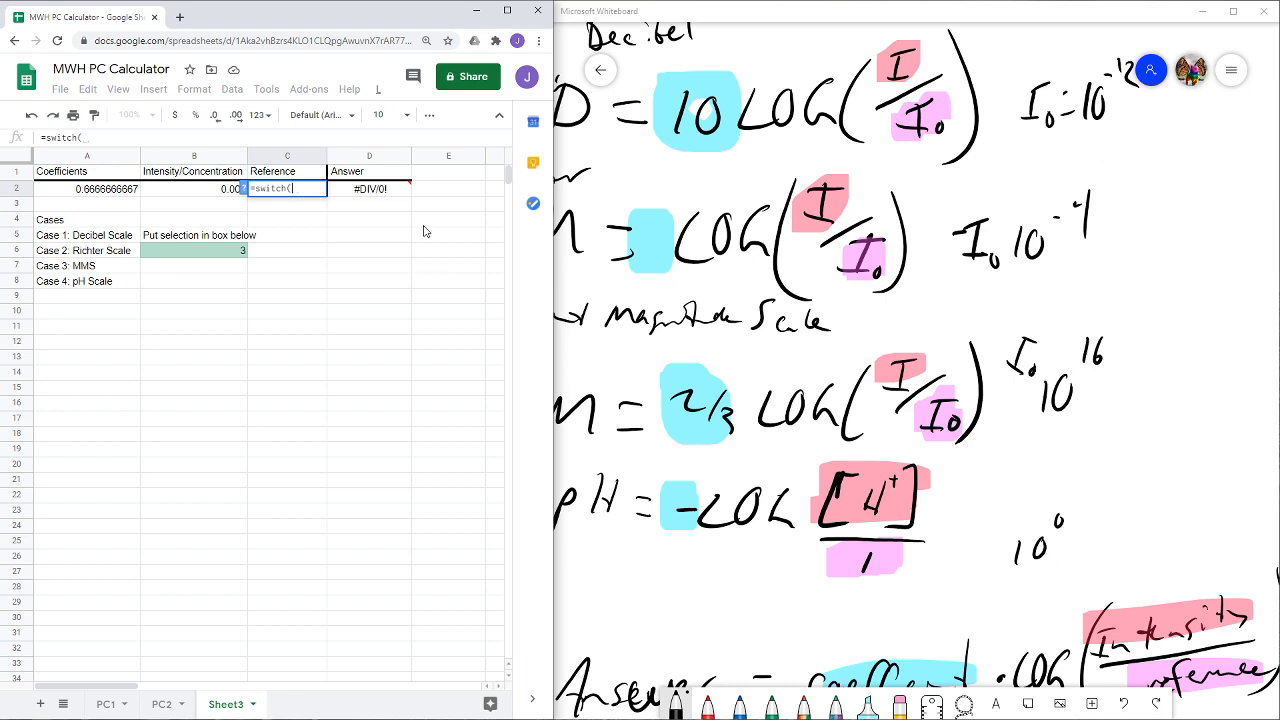
type("1")
key("BackSpace")
left_click(213, 254)
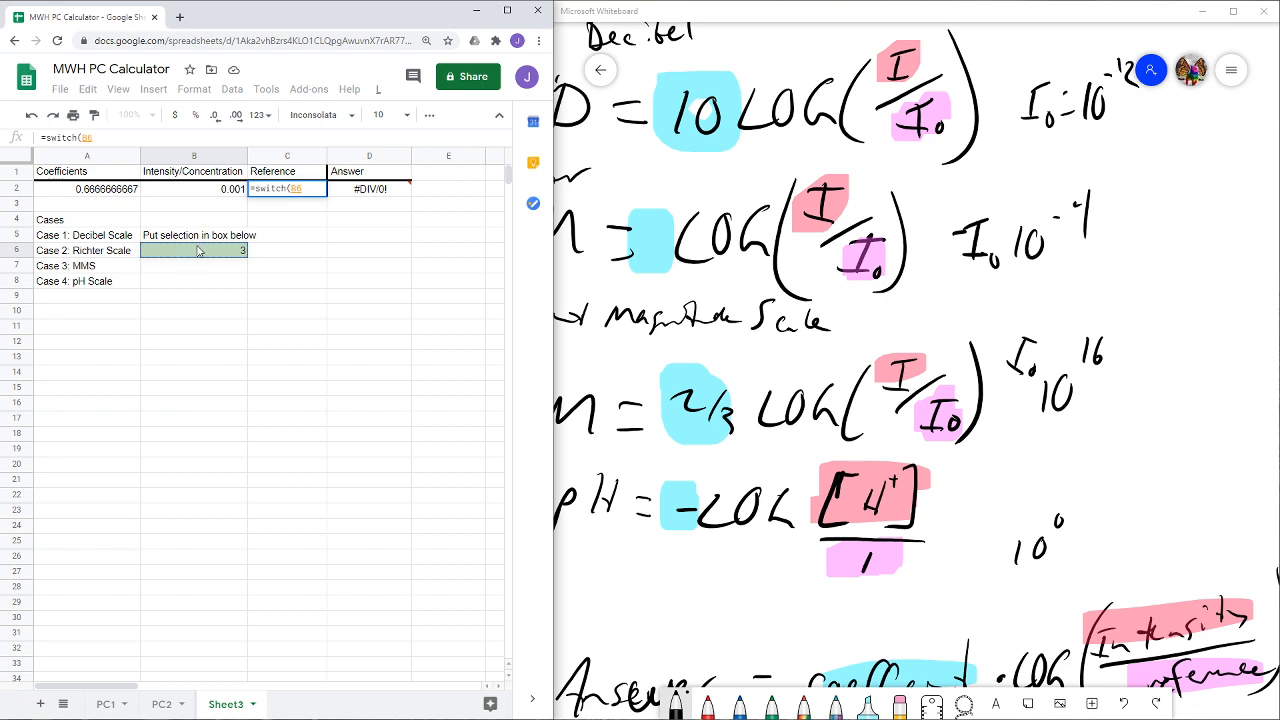
- Add 10^(-12) for case 1 and 10^(-4) for case 2 to the C2 SWITCH formula
type(",1")
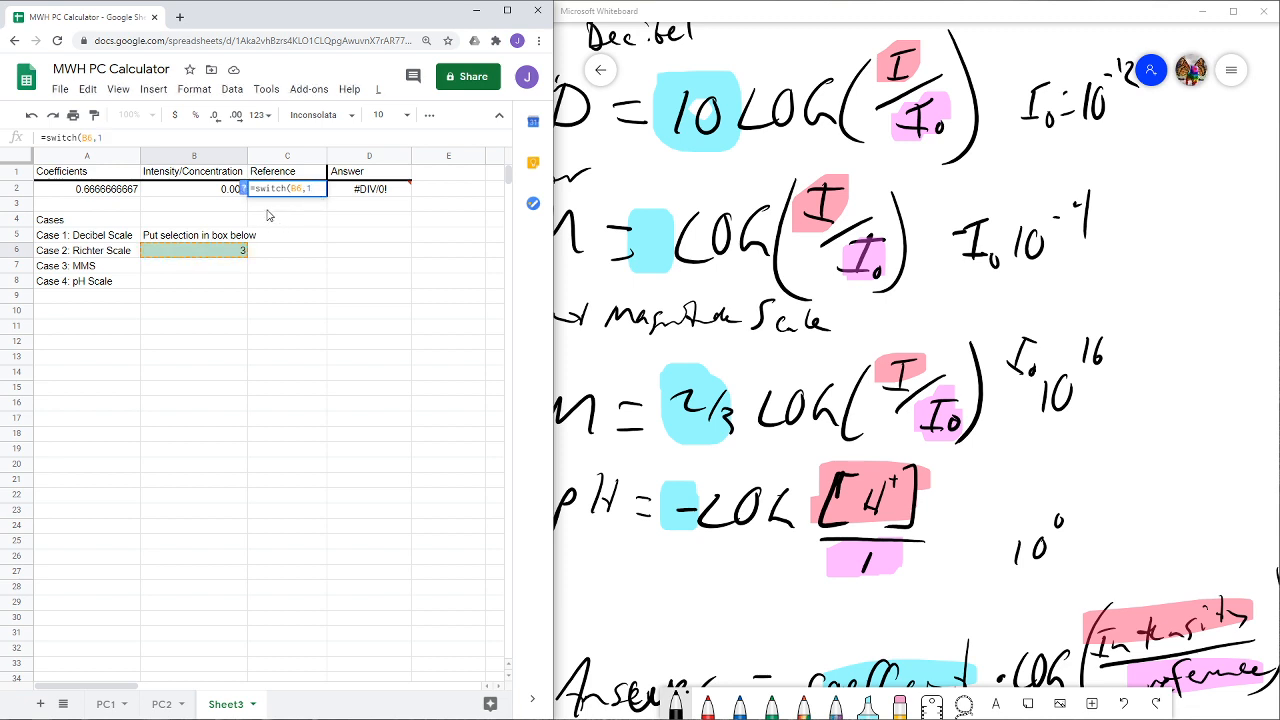
type(",10^")
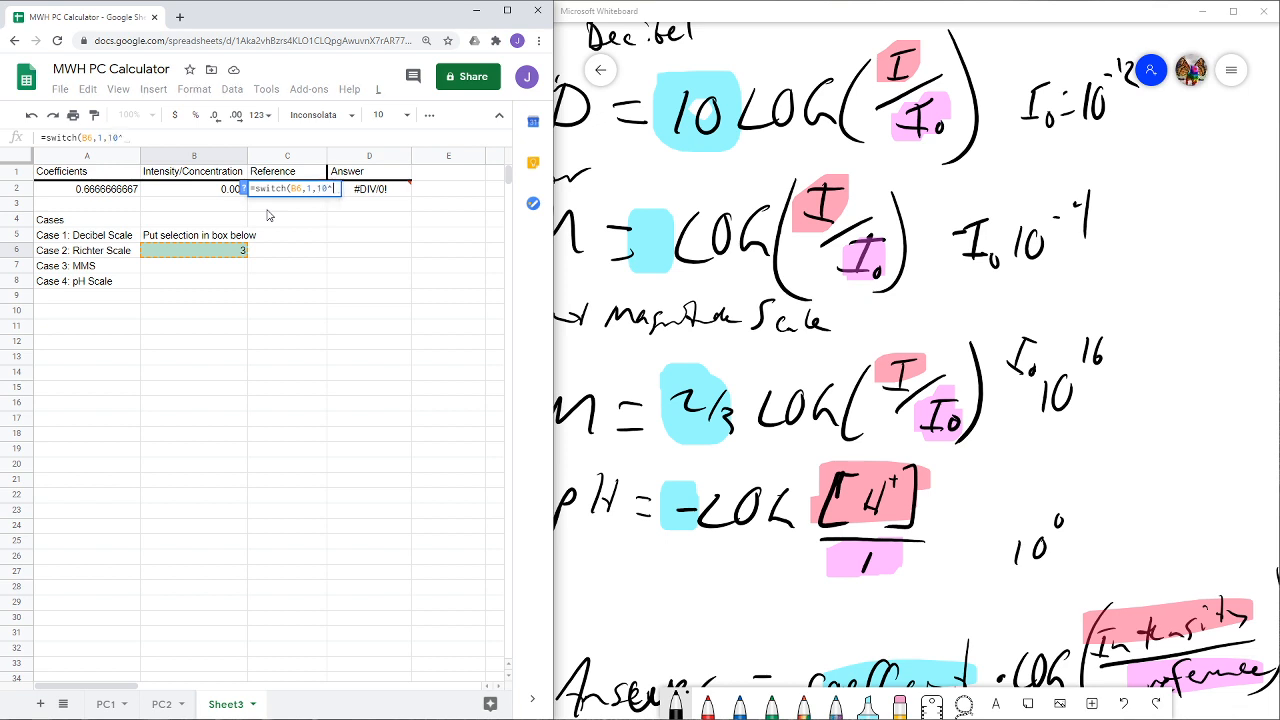
type("(-12),2,10^")
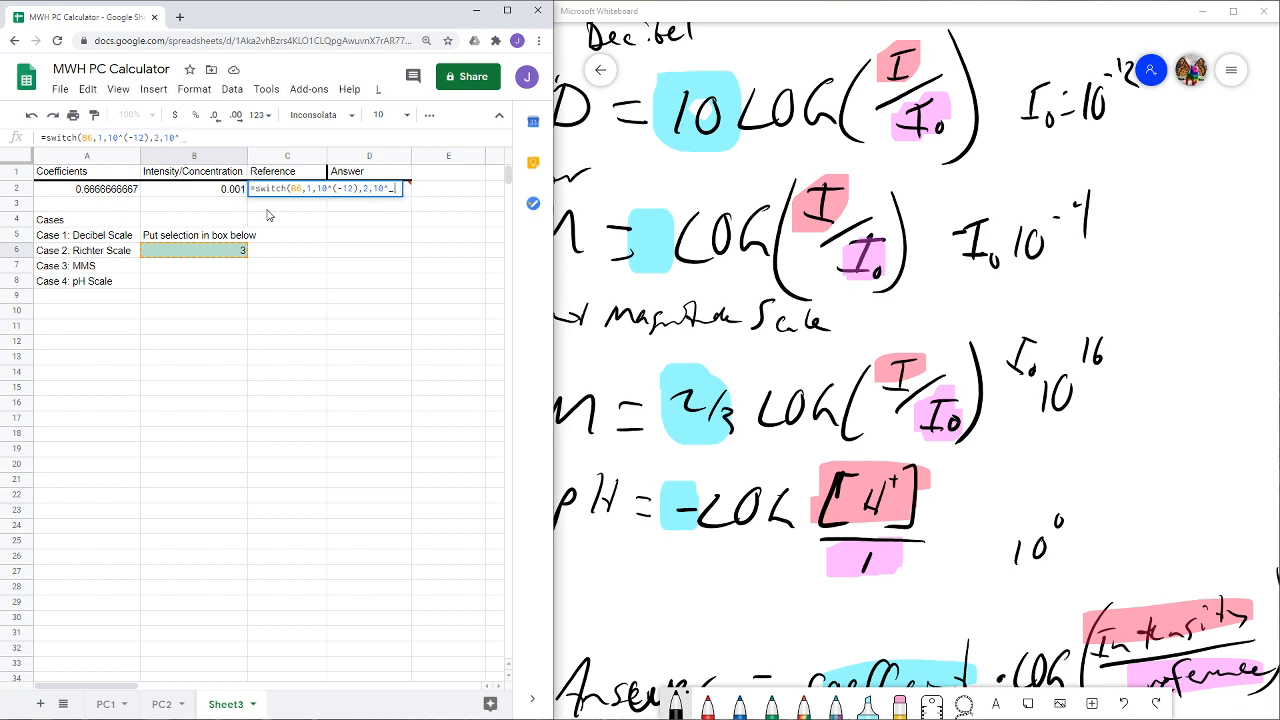
type("(-")
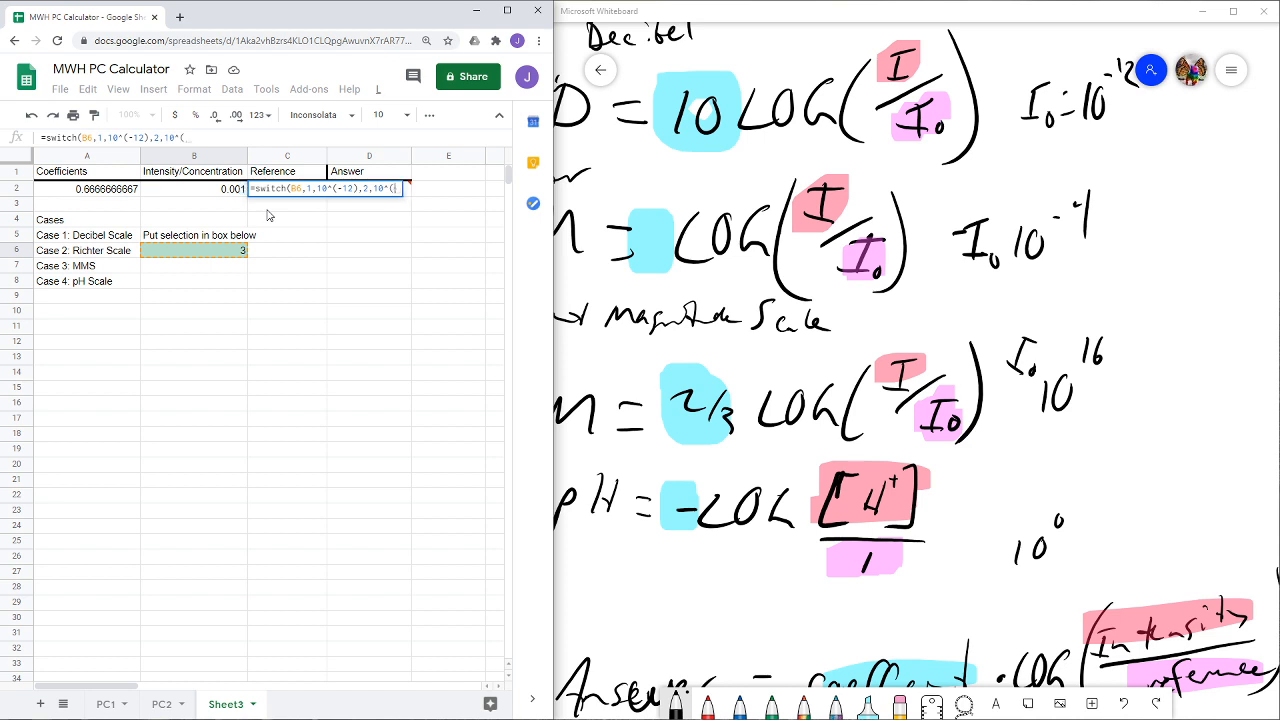
type("4)")
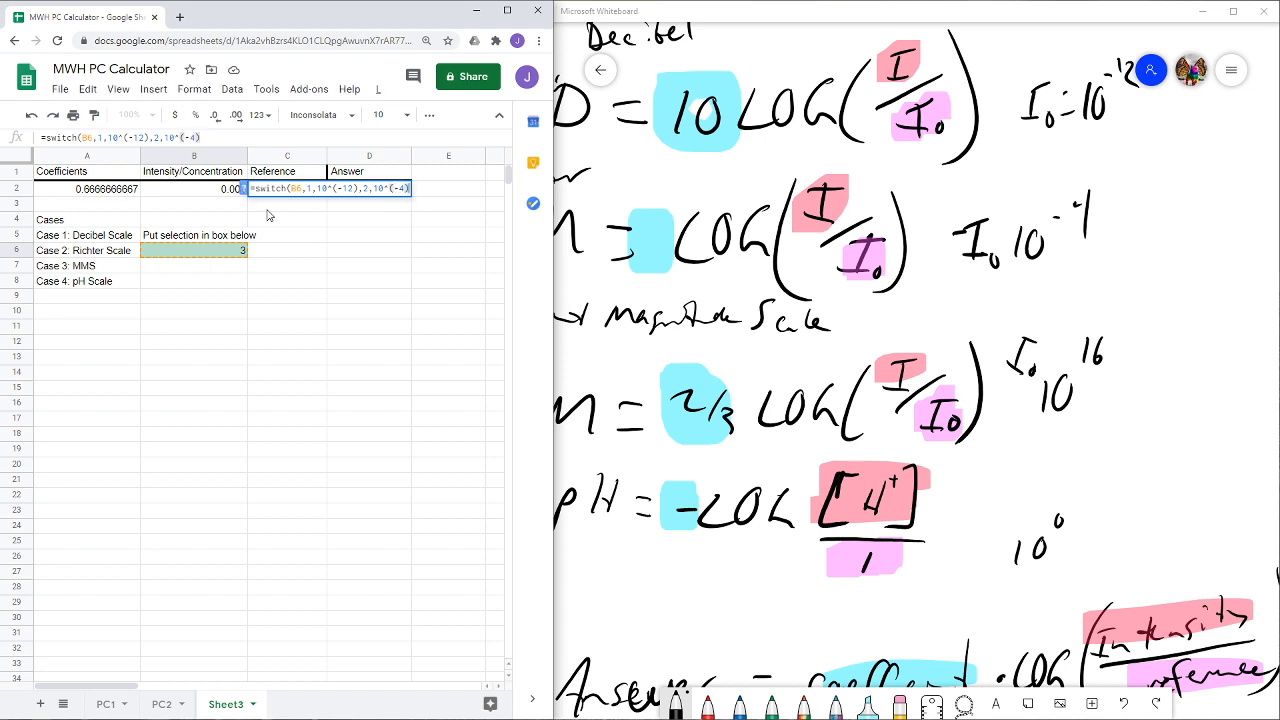
type(",3,")
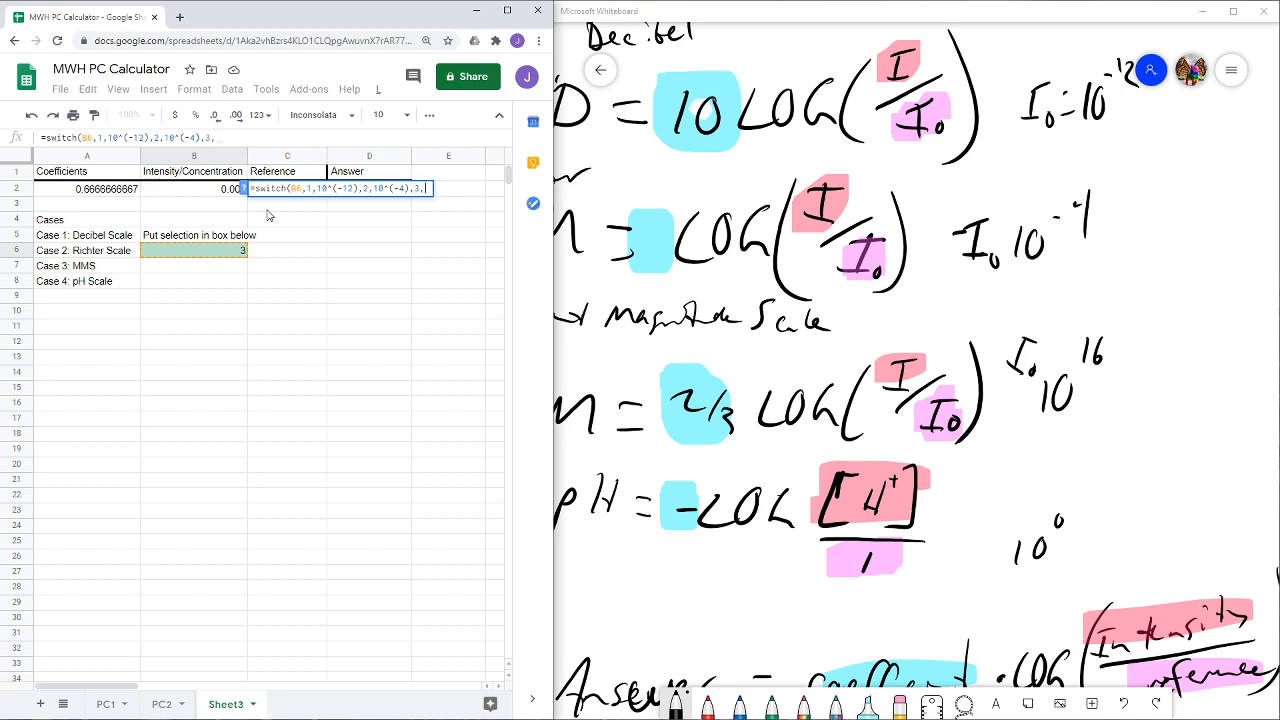
type("10^(16")
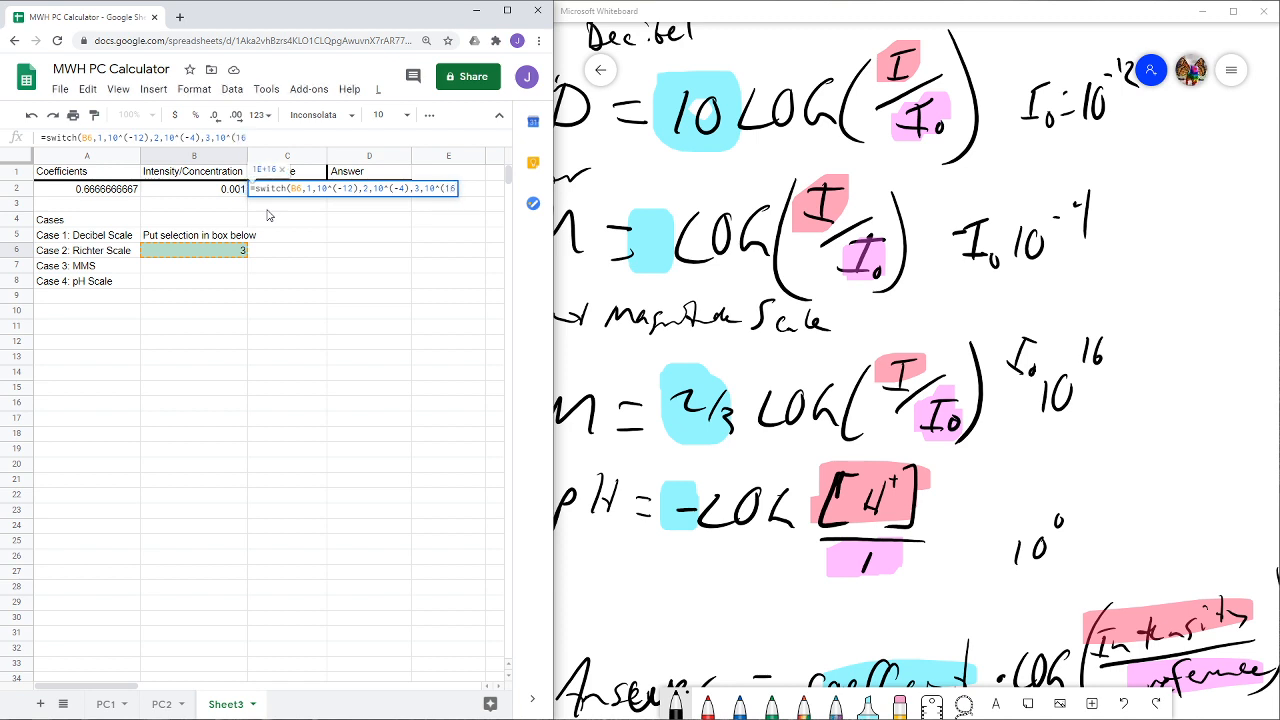
type("),")
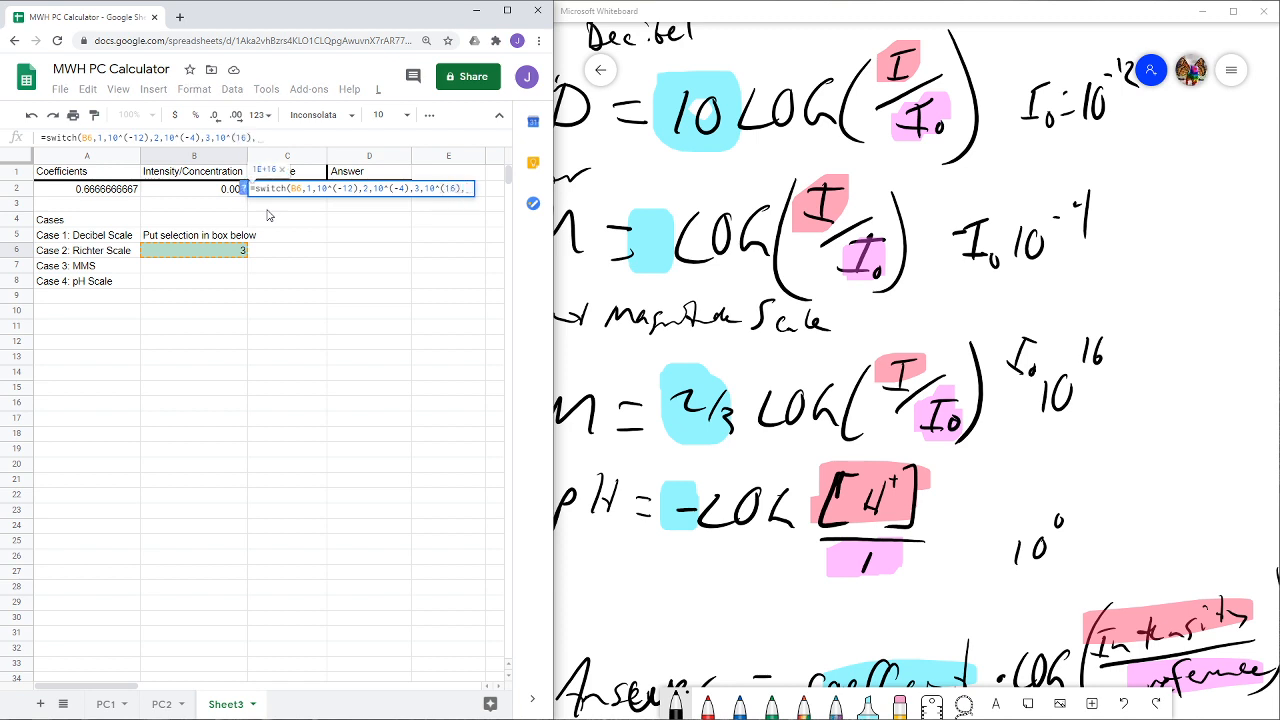
type("4,1")
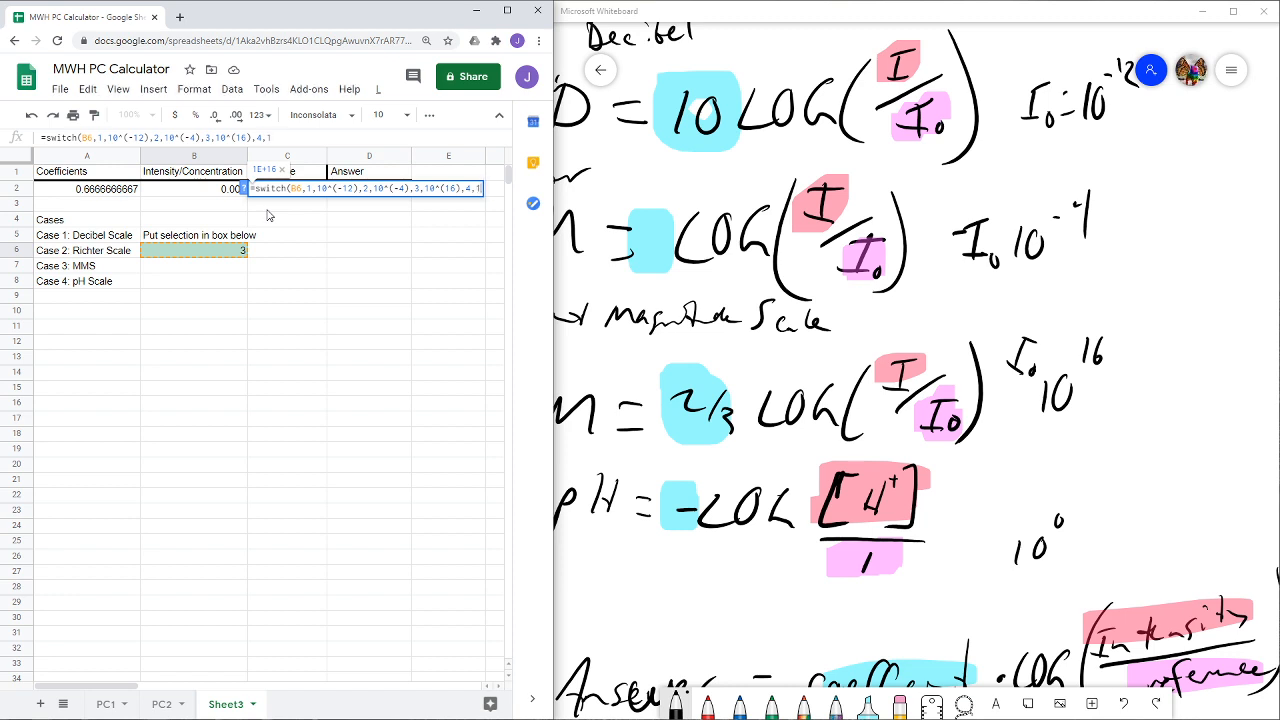
type(")")
- Complete the C2 SWITCH formula with 10^(16) for case 3 and 1 for case 4
key("Return")
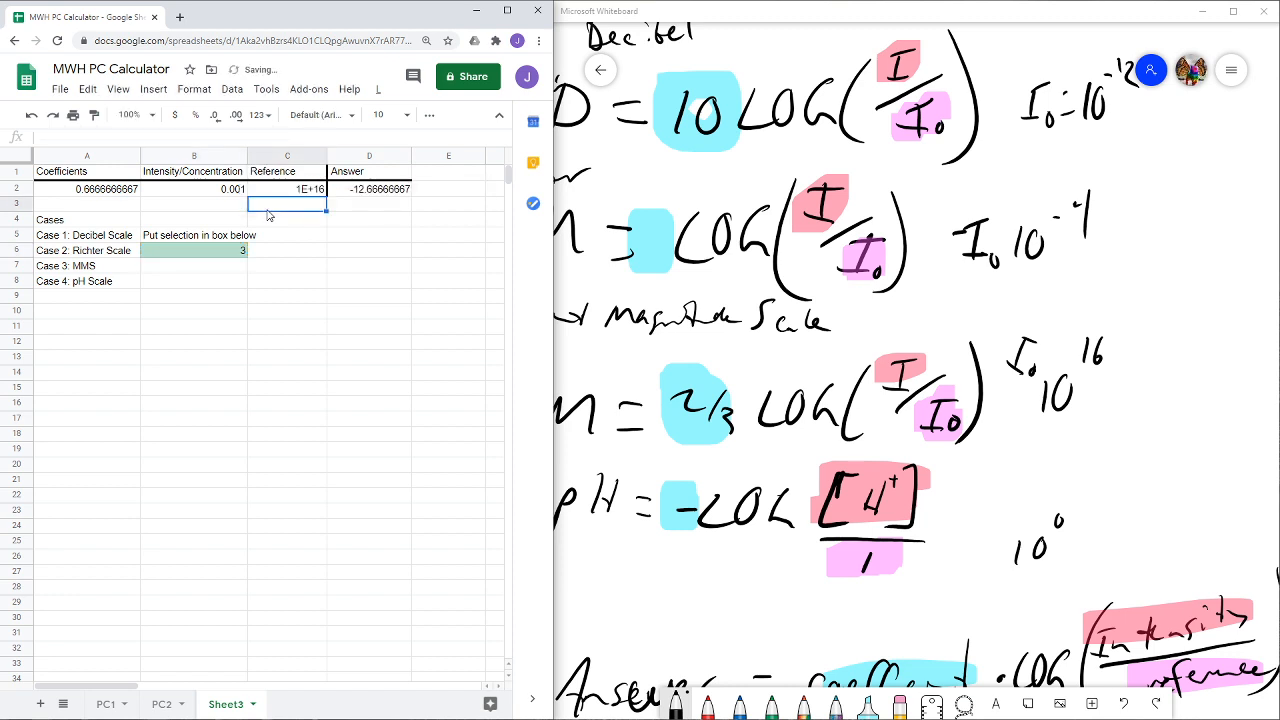
- Test case 1 in selection cell B6 and inspect the result and formula in Reference cell C2
left_click(218, 259)
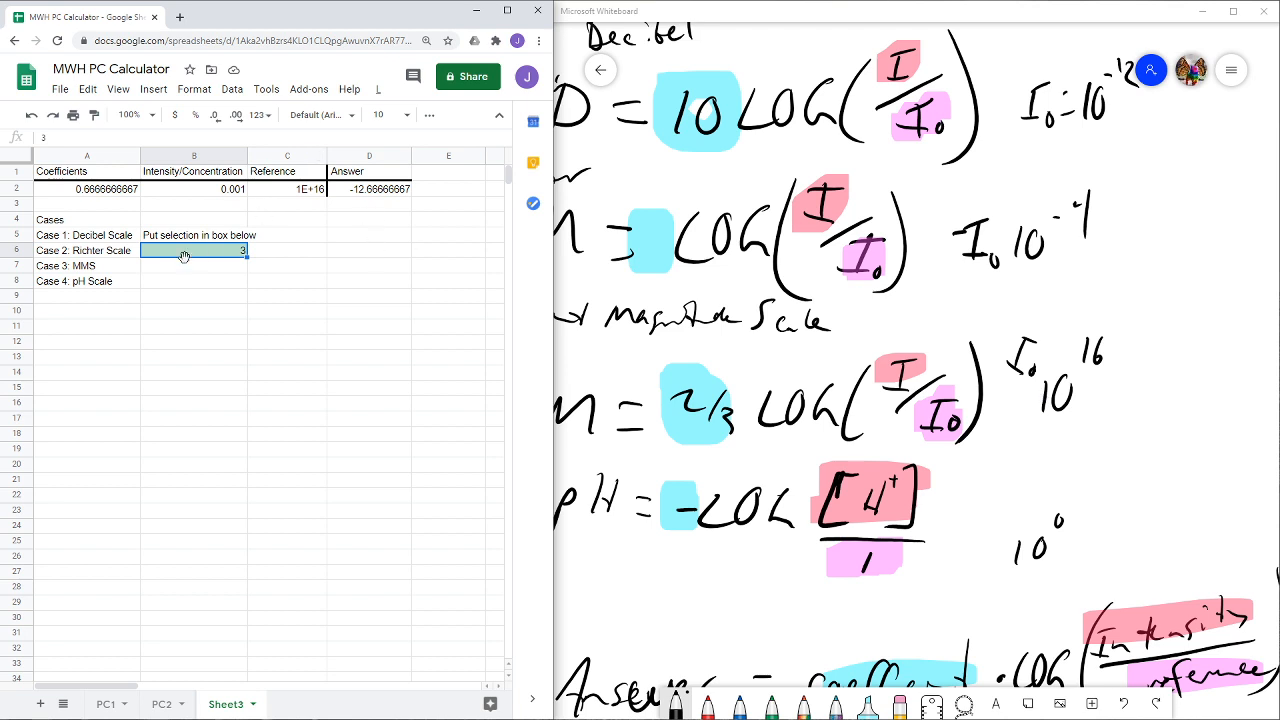
type("1")
key("Return")
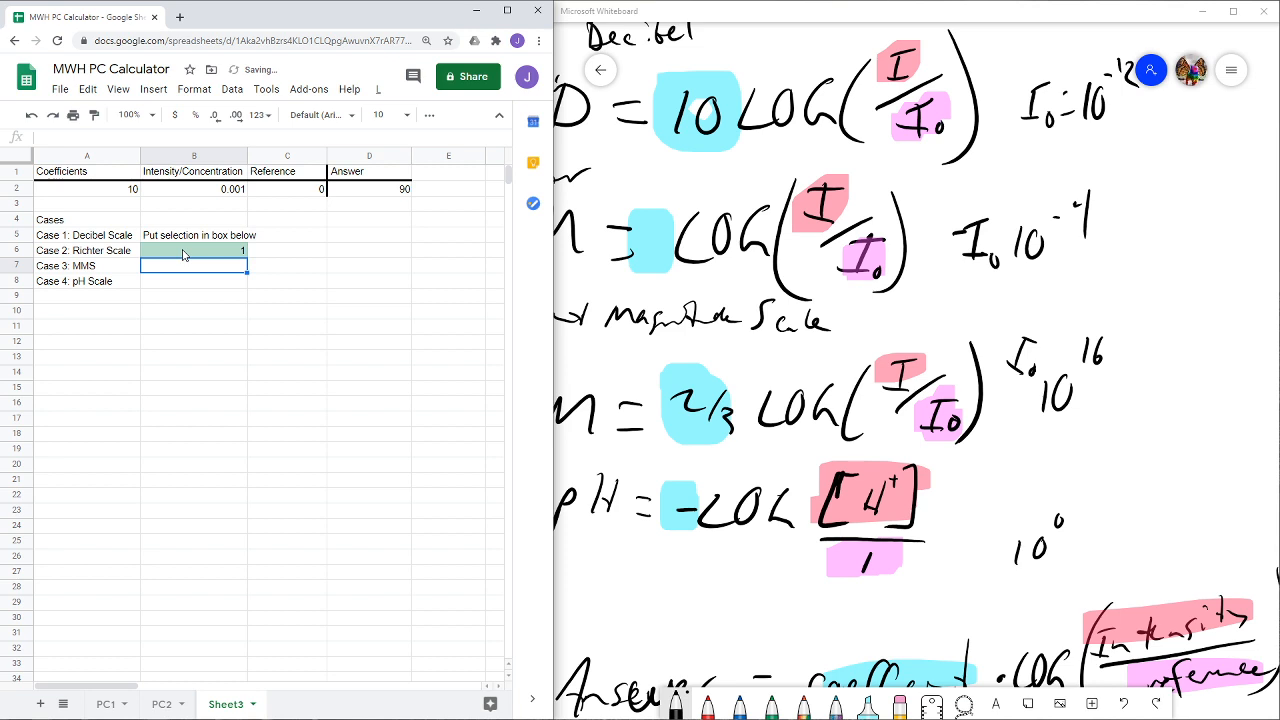
left_click(298, 195)
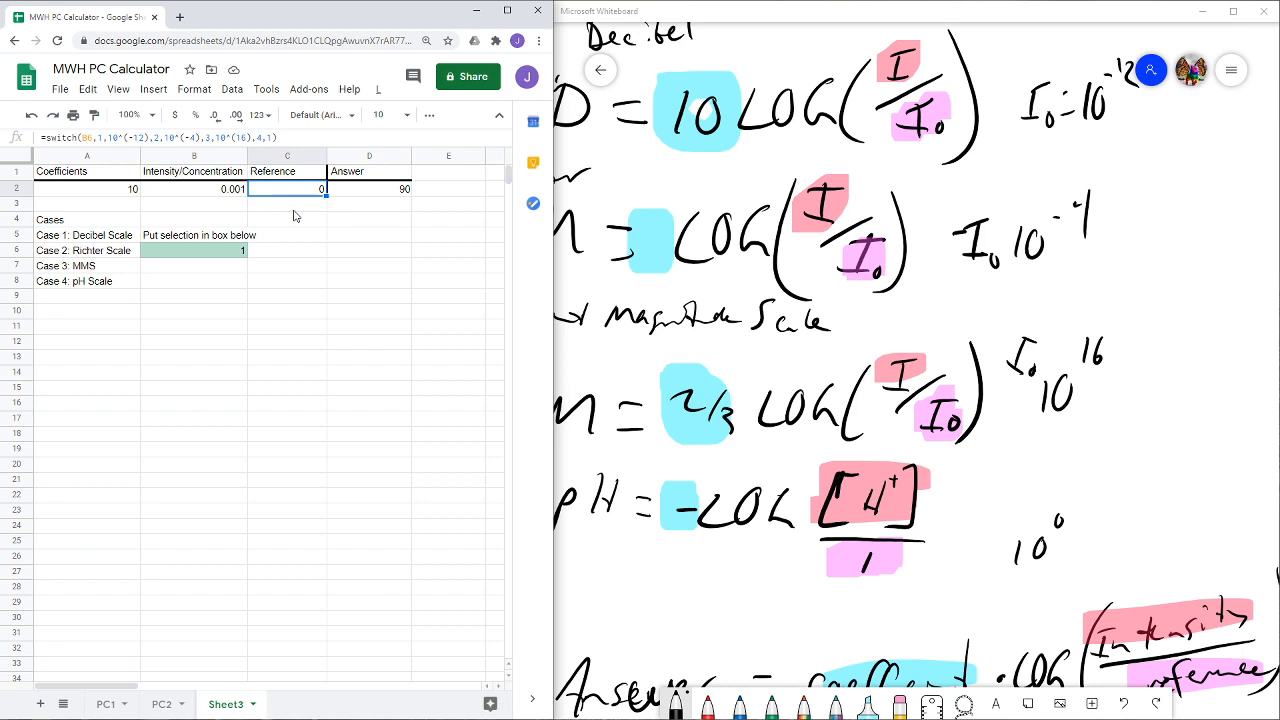
left_click(192, 90)
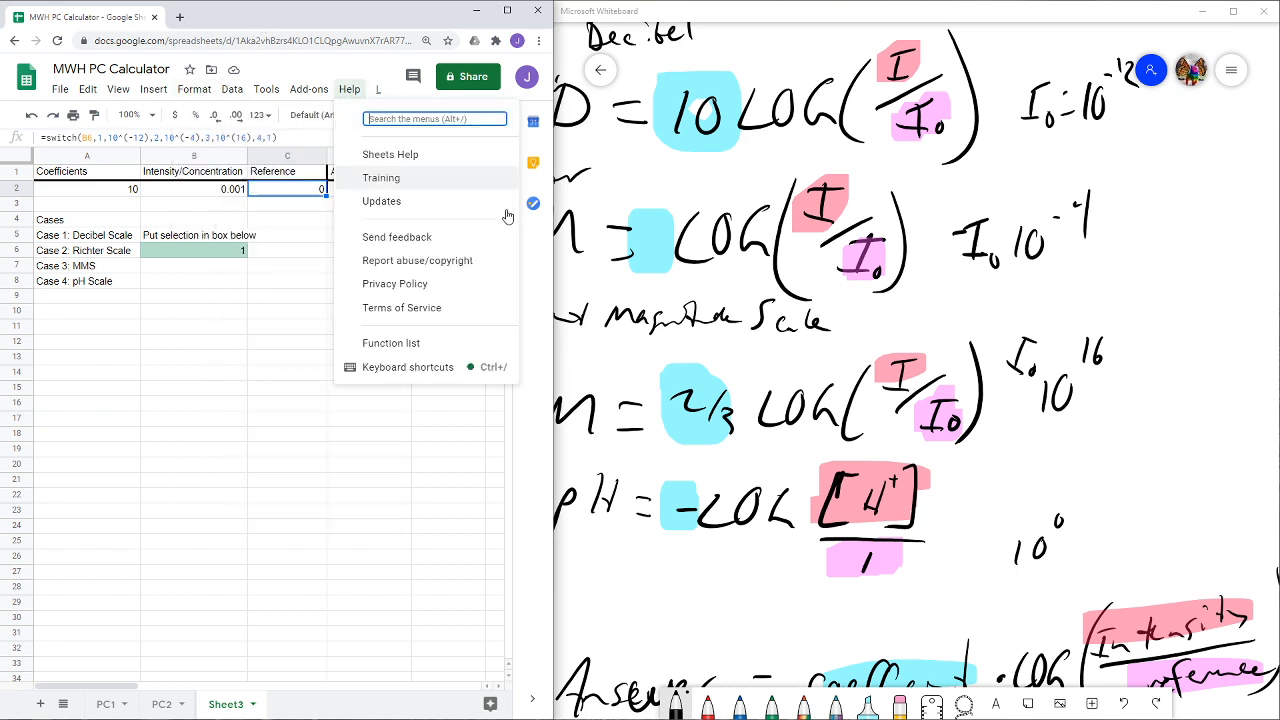
left_click(294, 193)
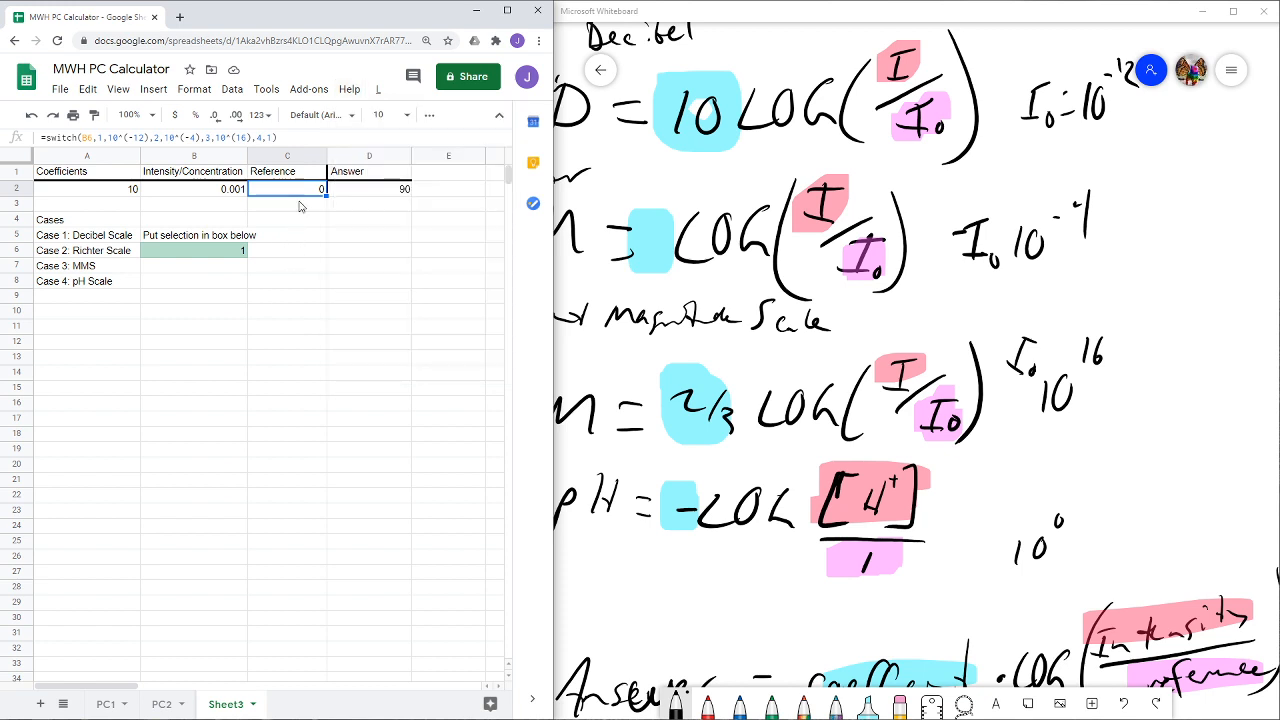
- Test both SWITCH formulas by setting selection cell B6 to 2 and finally 4
left_click(224, 253)
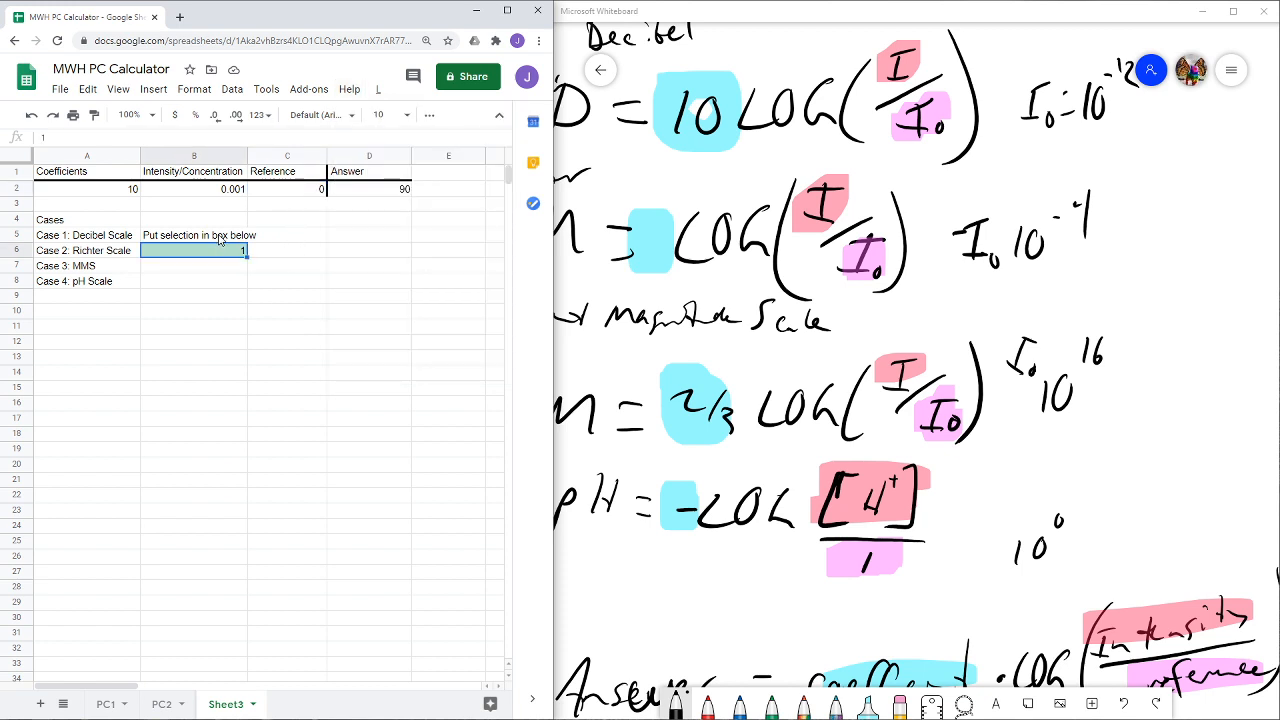
type("2")
key("Return")
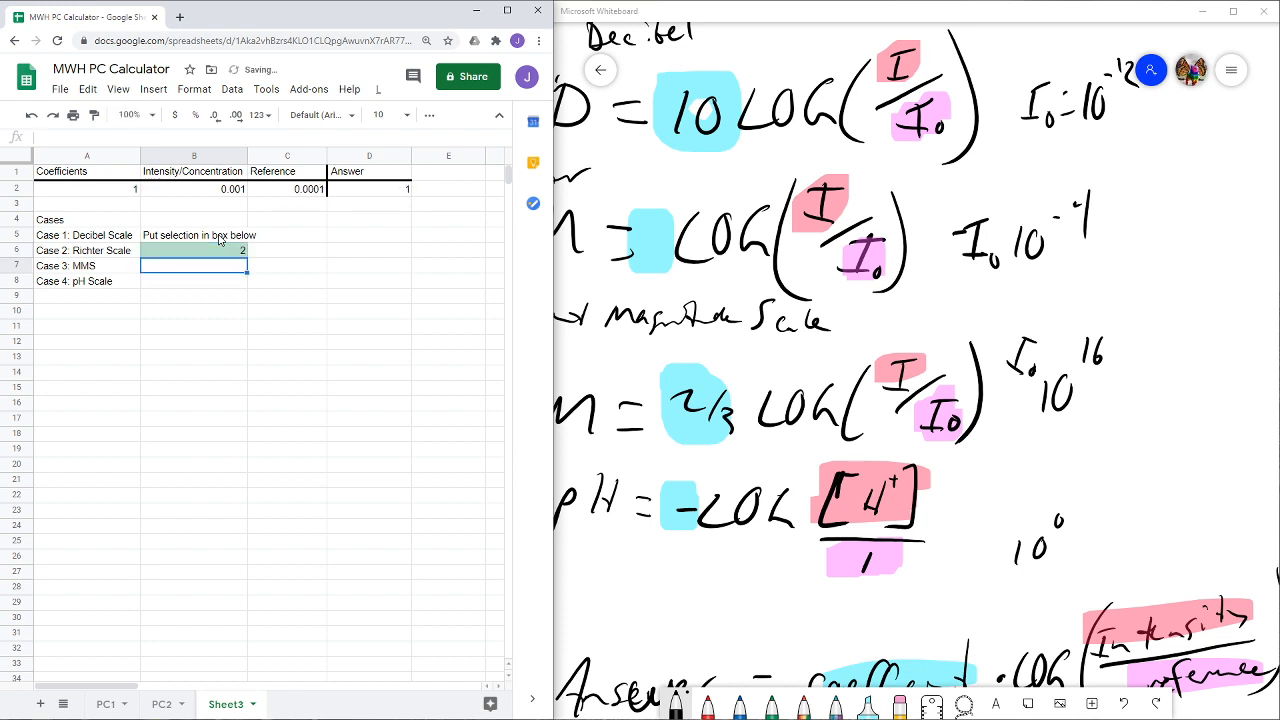
key("Up")
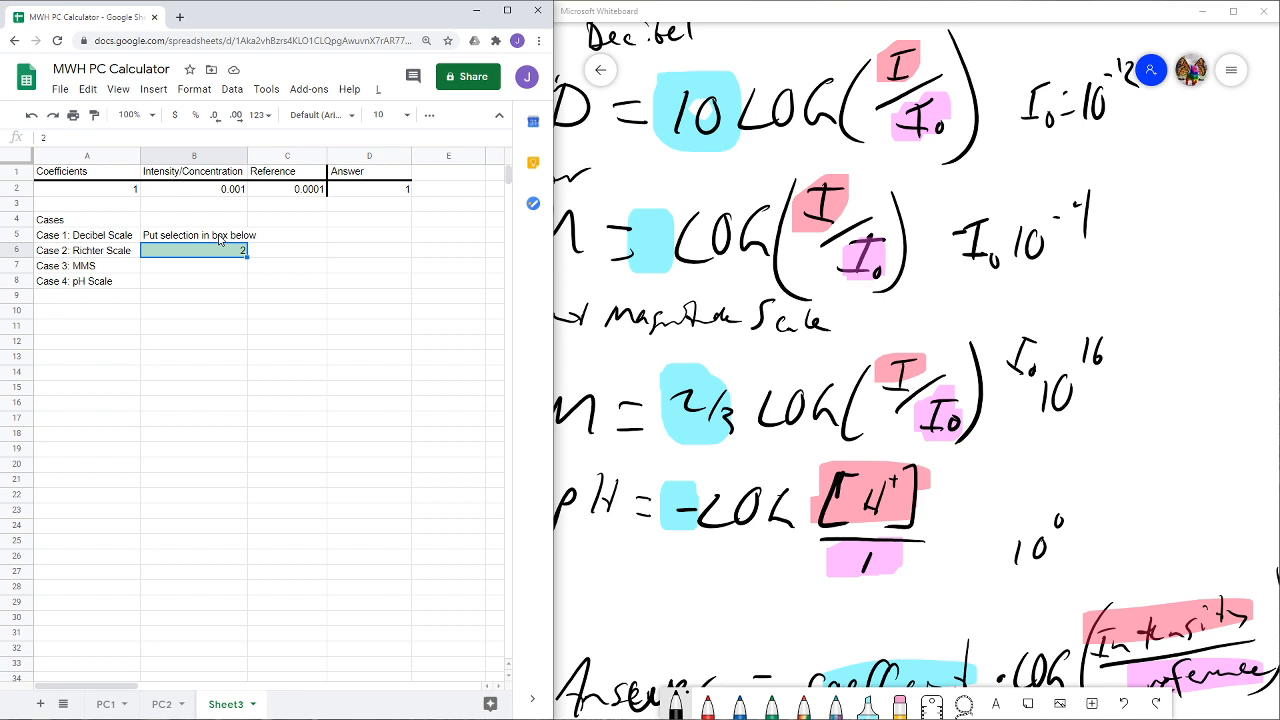
type("4")
key("Return")
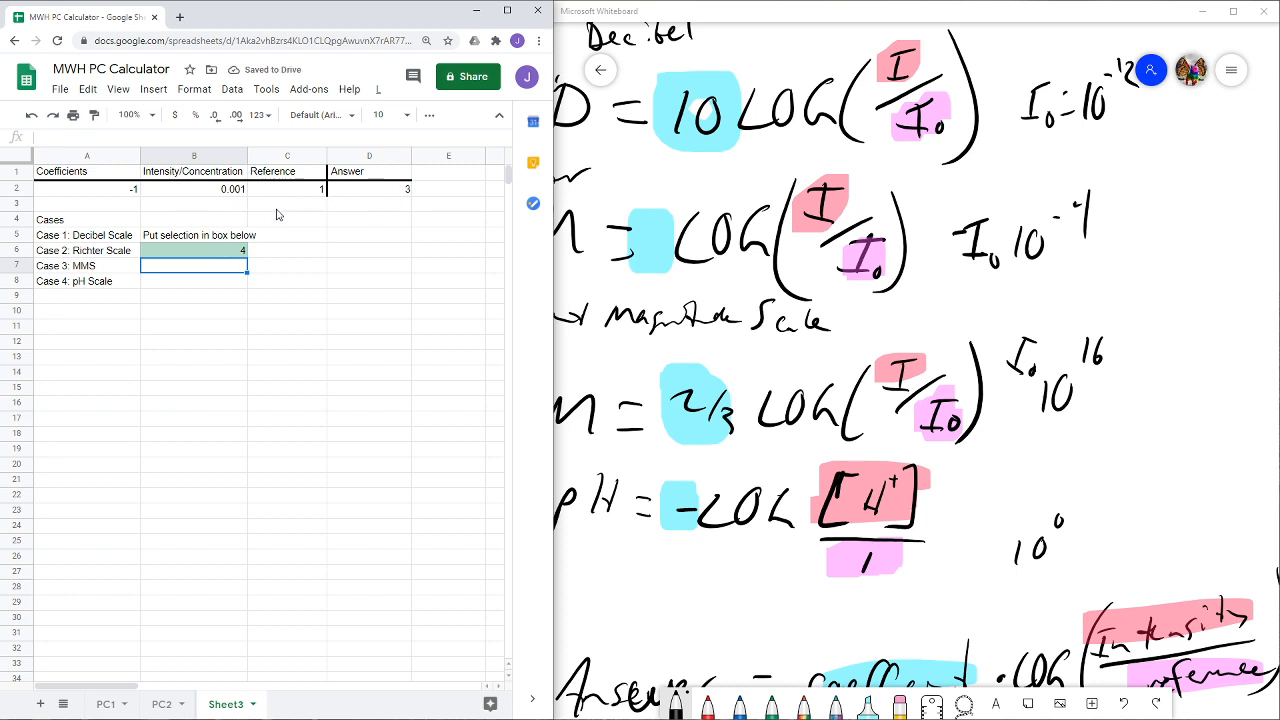
- Add a conditional format to Coefficients cell A2 that fills it light red when it is not empty
left_click(121, 191)
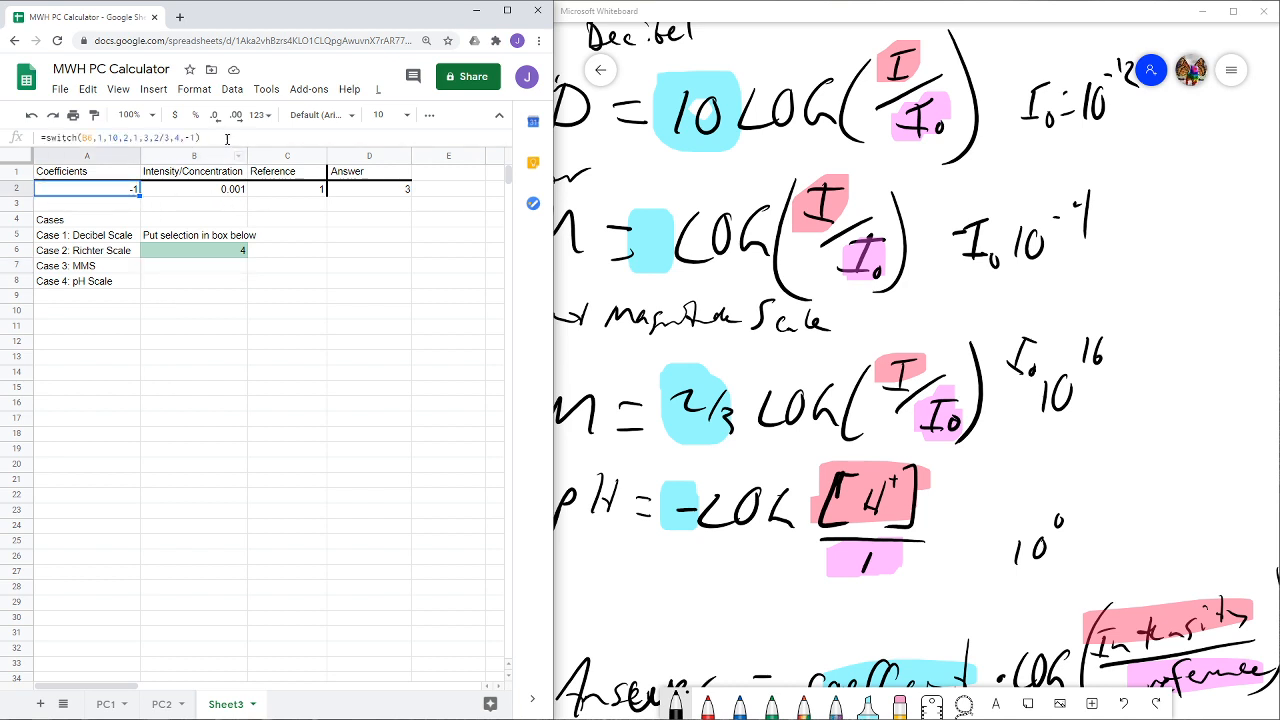
left_click(190, 89)
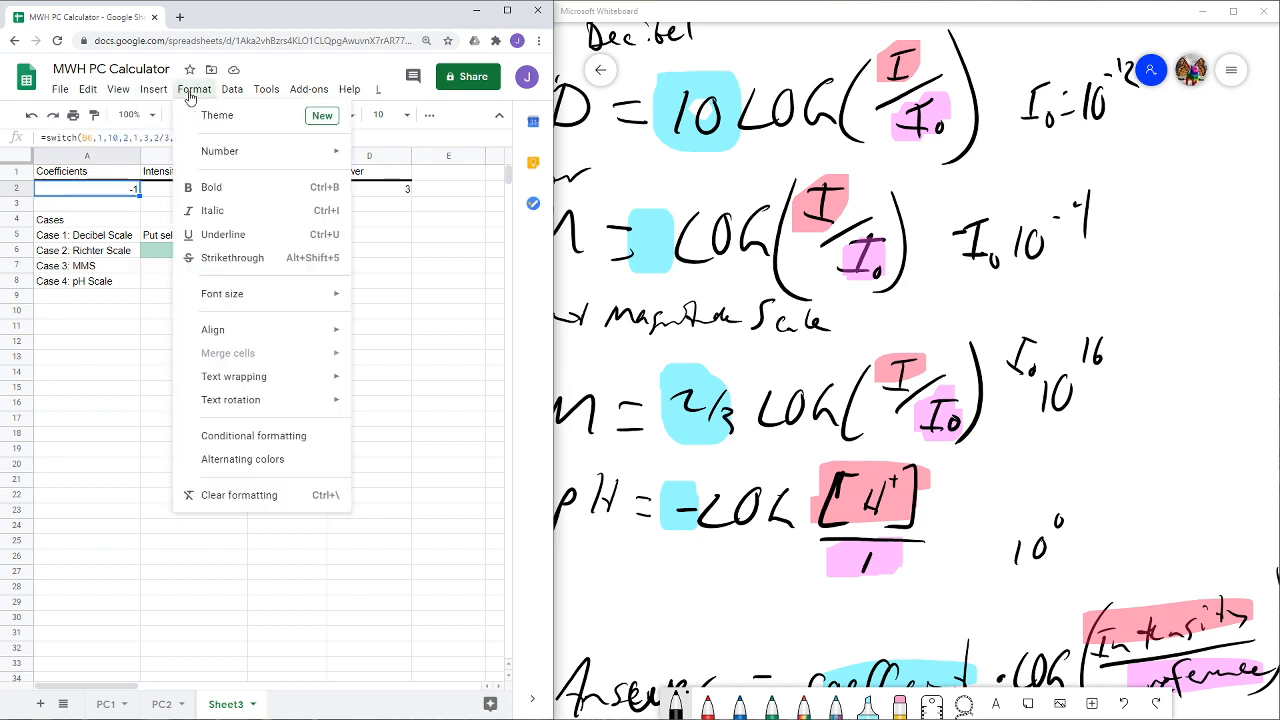
left_click(255, 442)
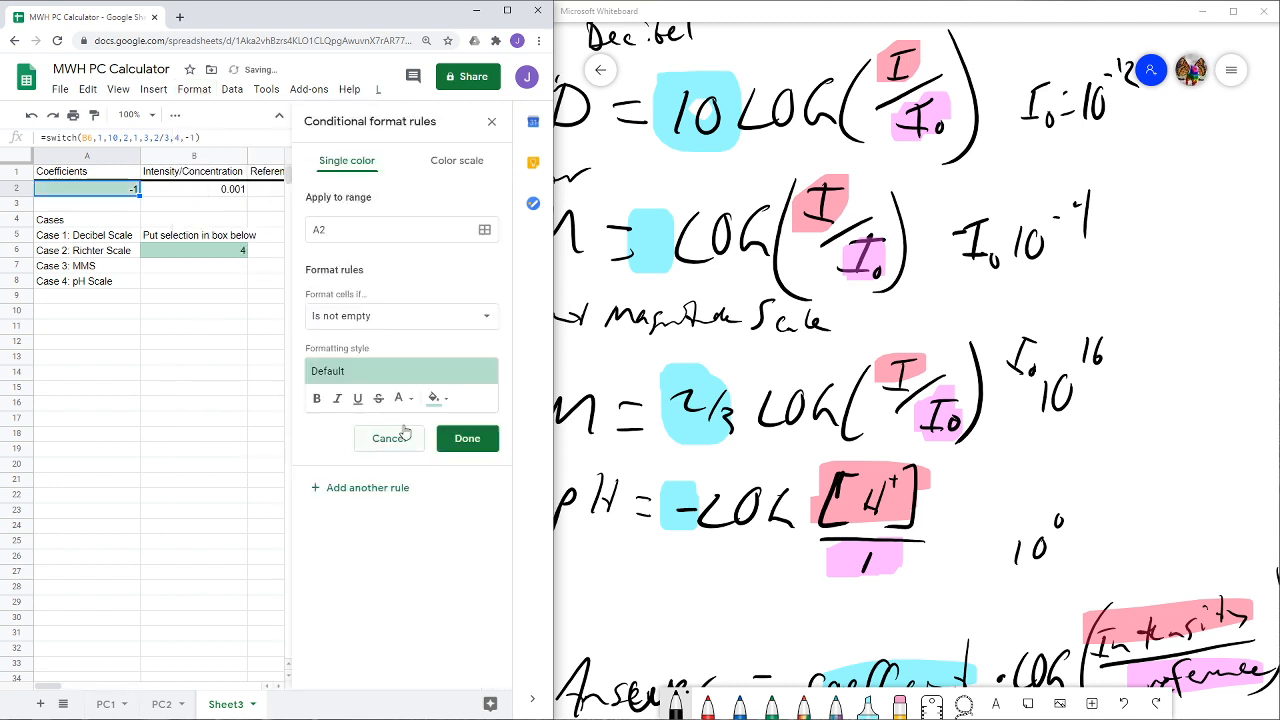
left_click(430, 378)
left_click(466, 411)
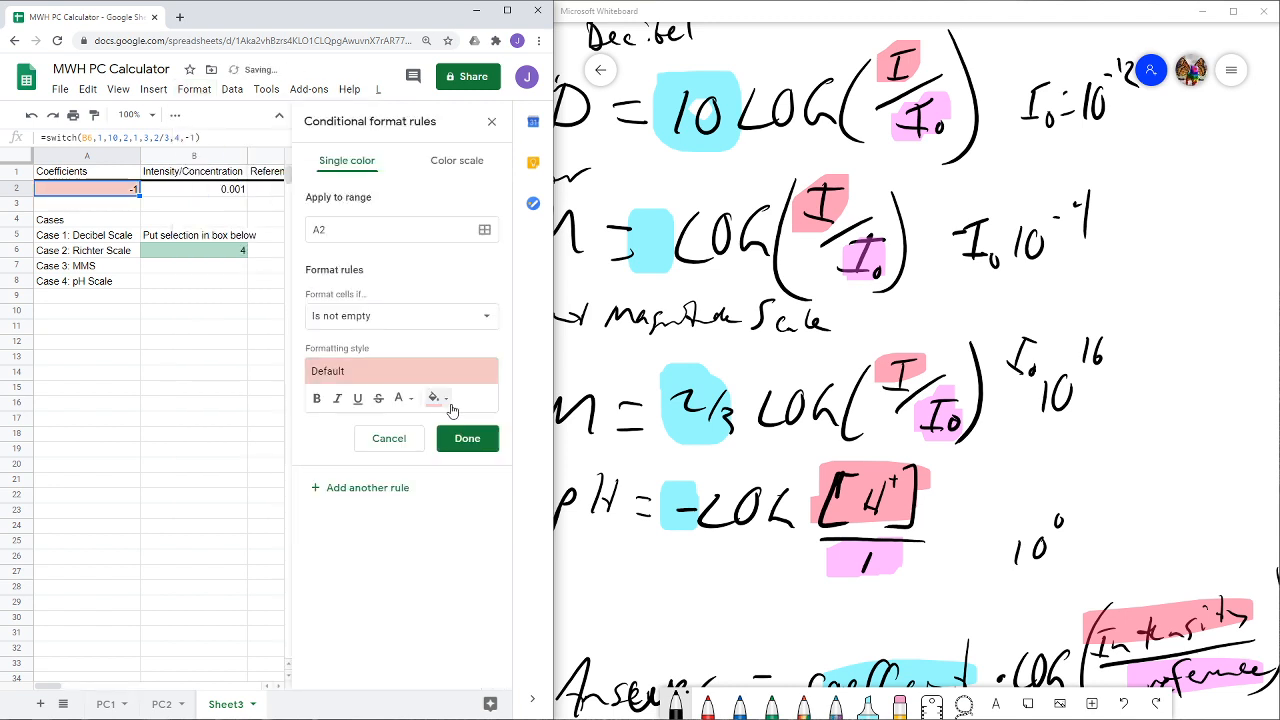
left_click(466, 438)
key("Right")
key("Right")
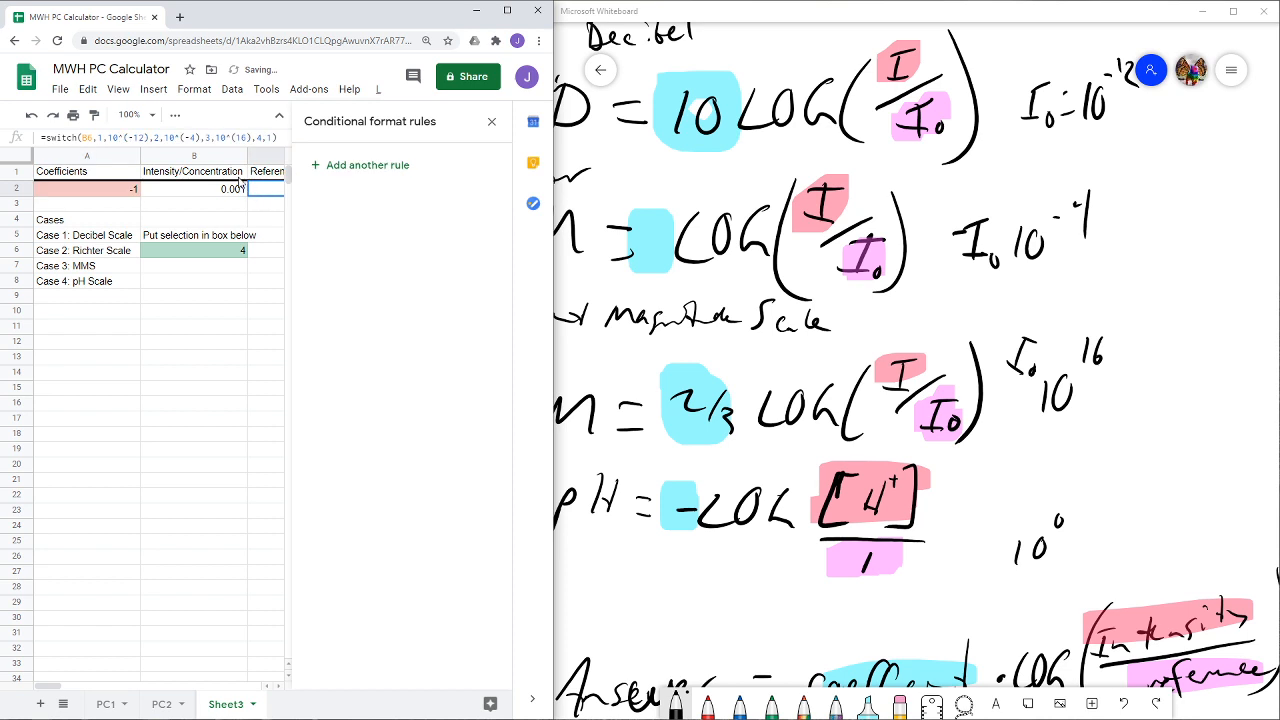
left_click(493, 123)
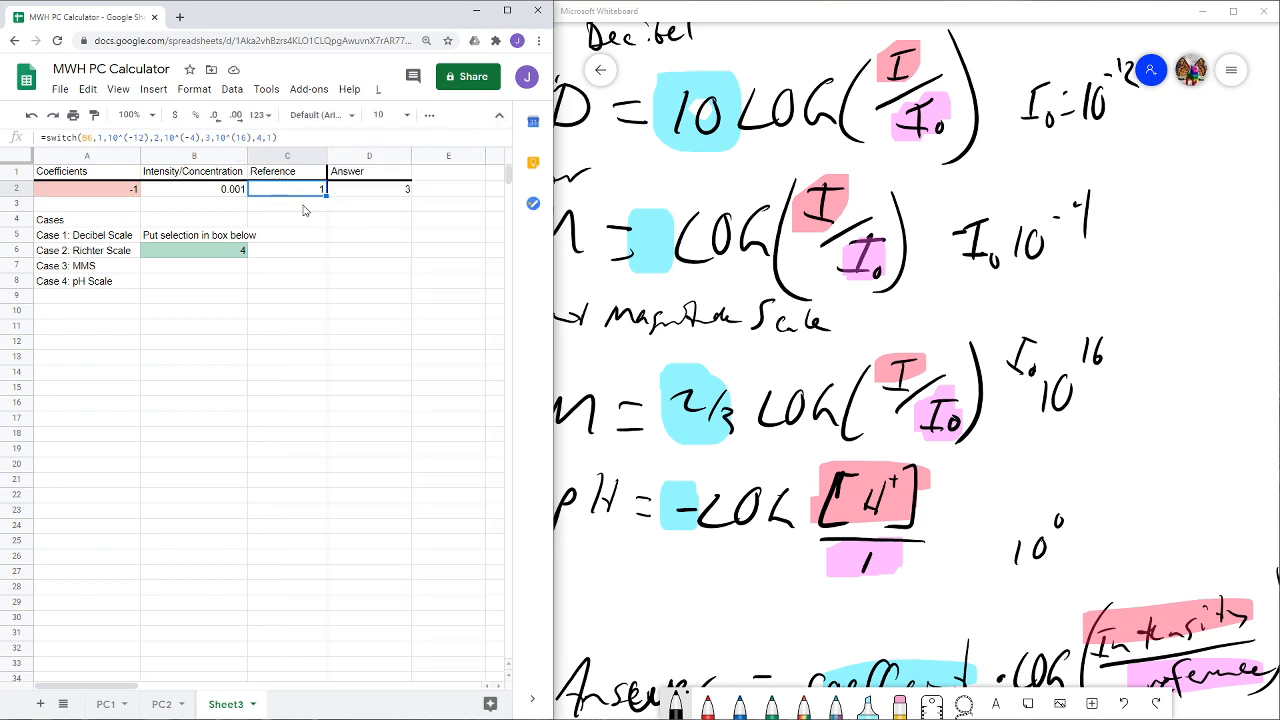
- Give Reference cell C2 a conditional format with a light red fill when it is not empty
left_click(300, 208)
left_click(303, 186)
left_click(153, 89)
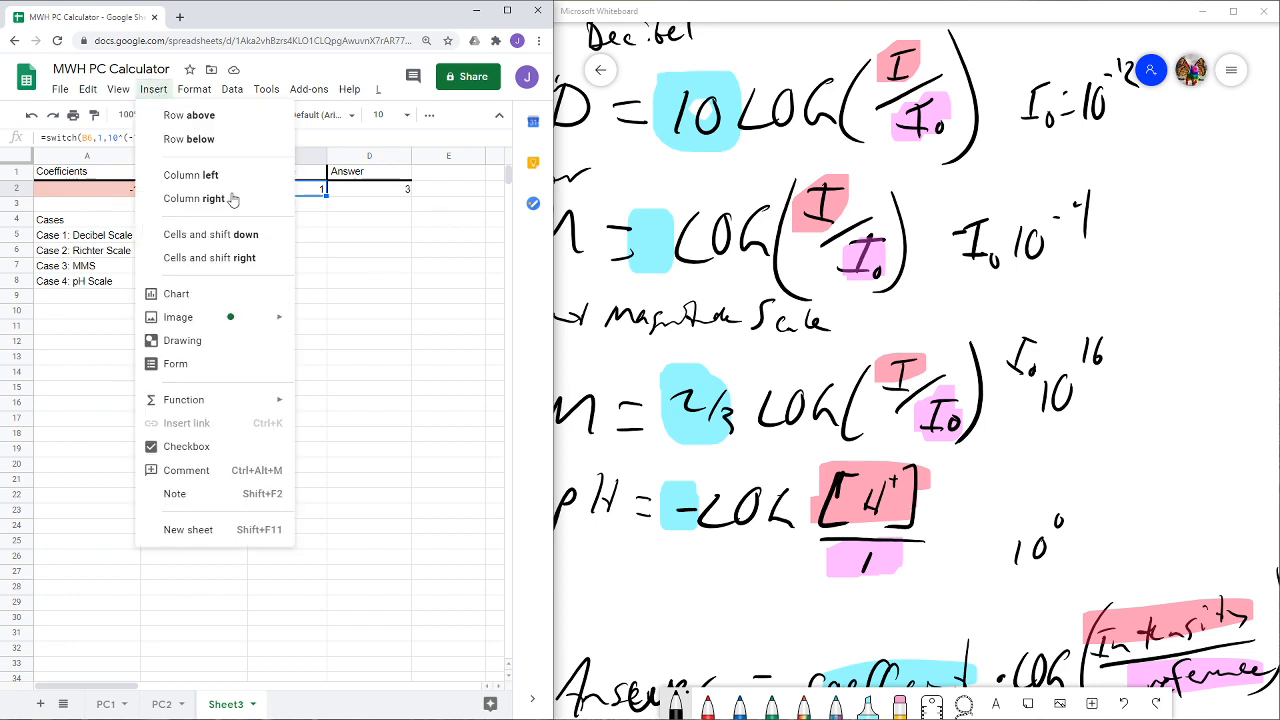
mouse_move(190, 92)
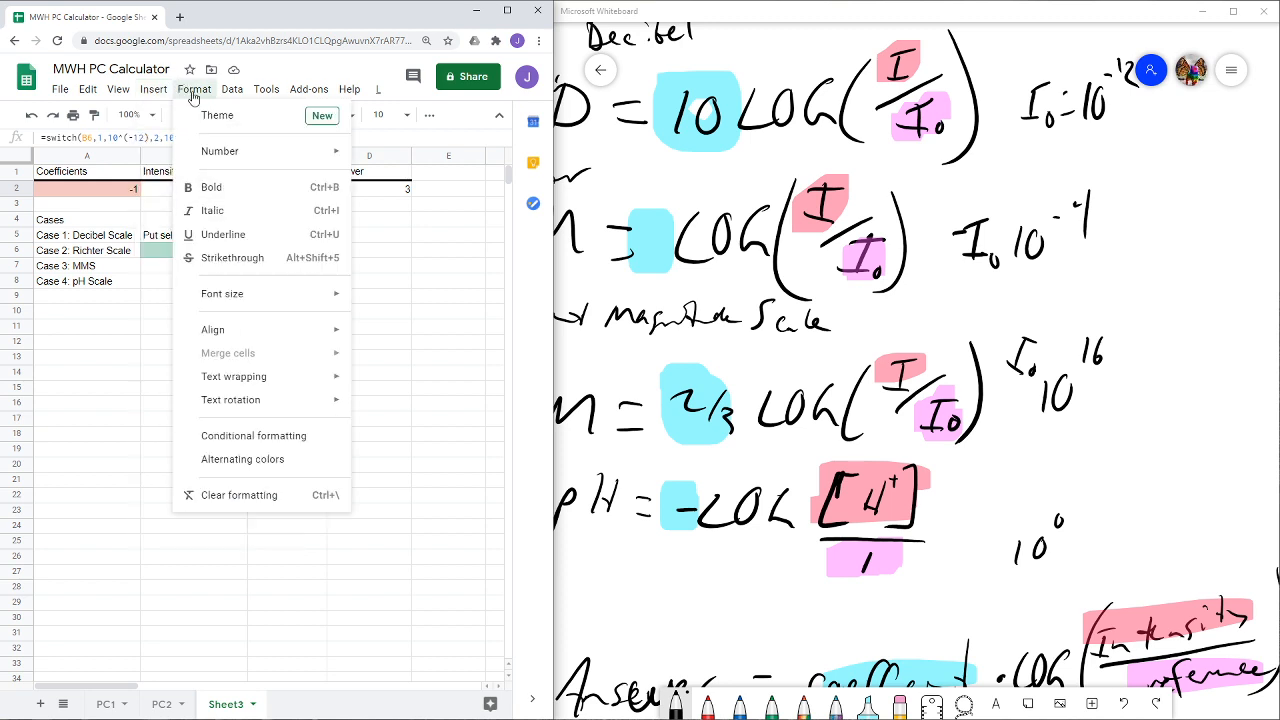
left_click(258, 437)
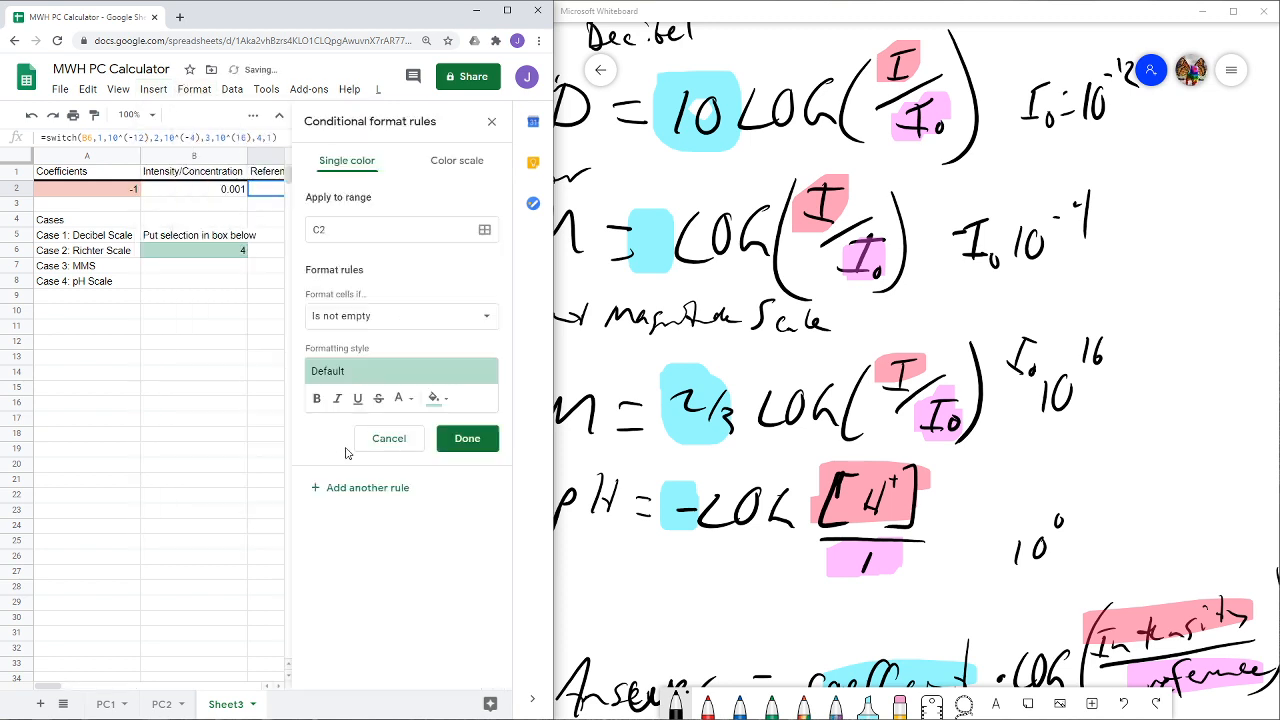
left_click(428, 378)
left_click(464, 410)
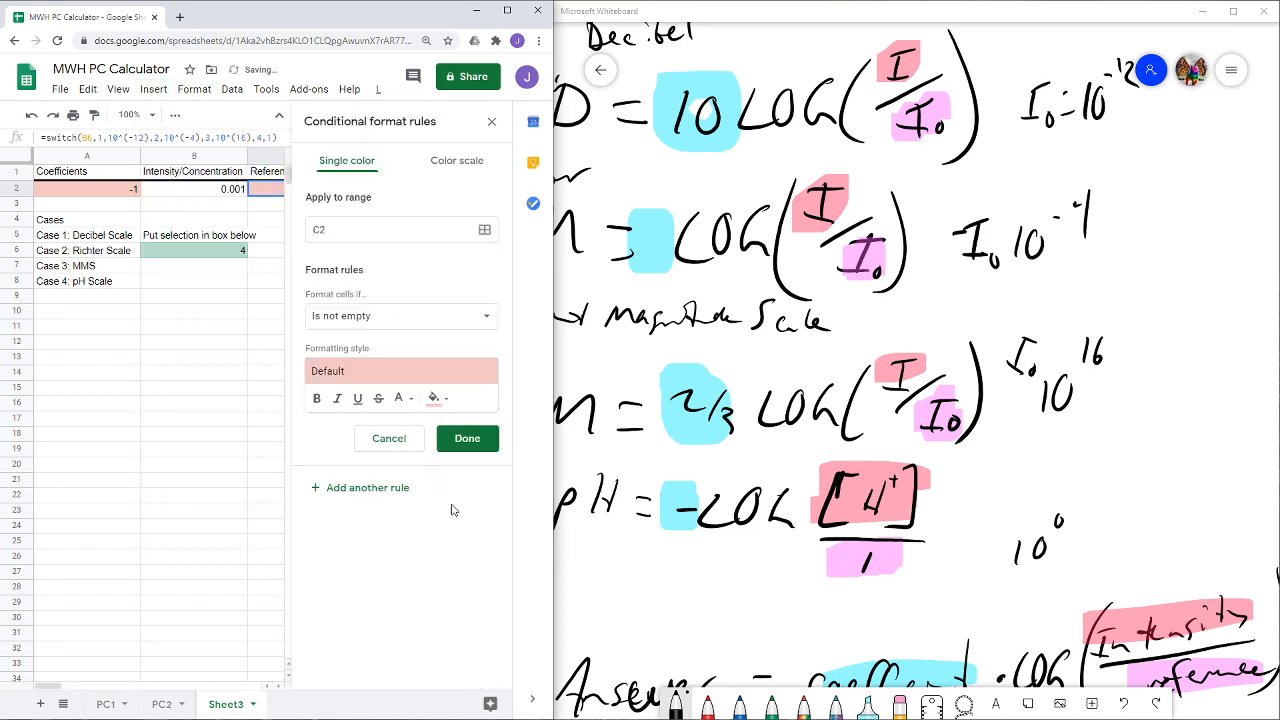
left_click(466, 437)
left_click_drag(230, 326, 230, 342)
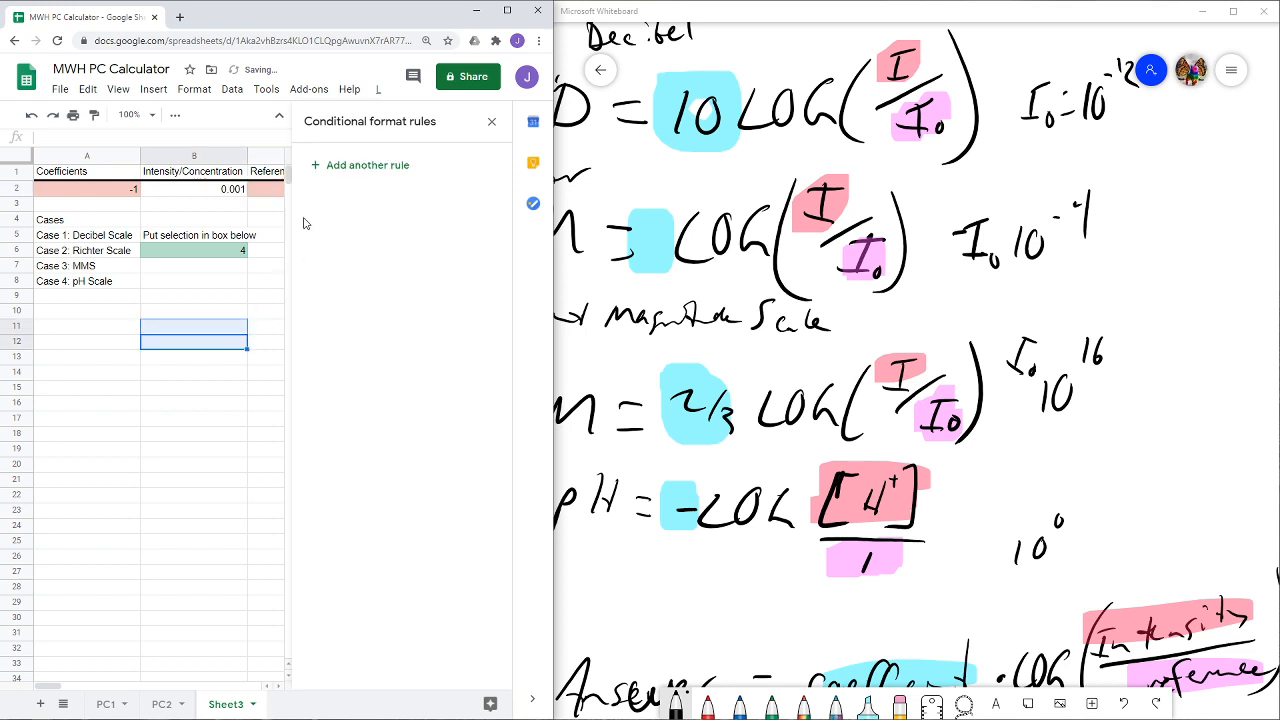
- Close the conditional format rules and review the contents of Coefficients cell A2, Intensity/Concentration cell B2 and selection cell B6
left_click(491, 121)
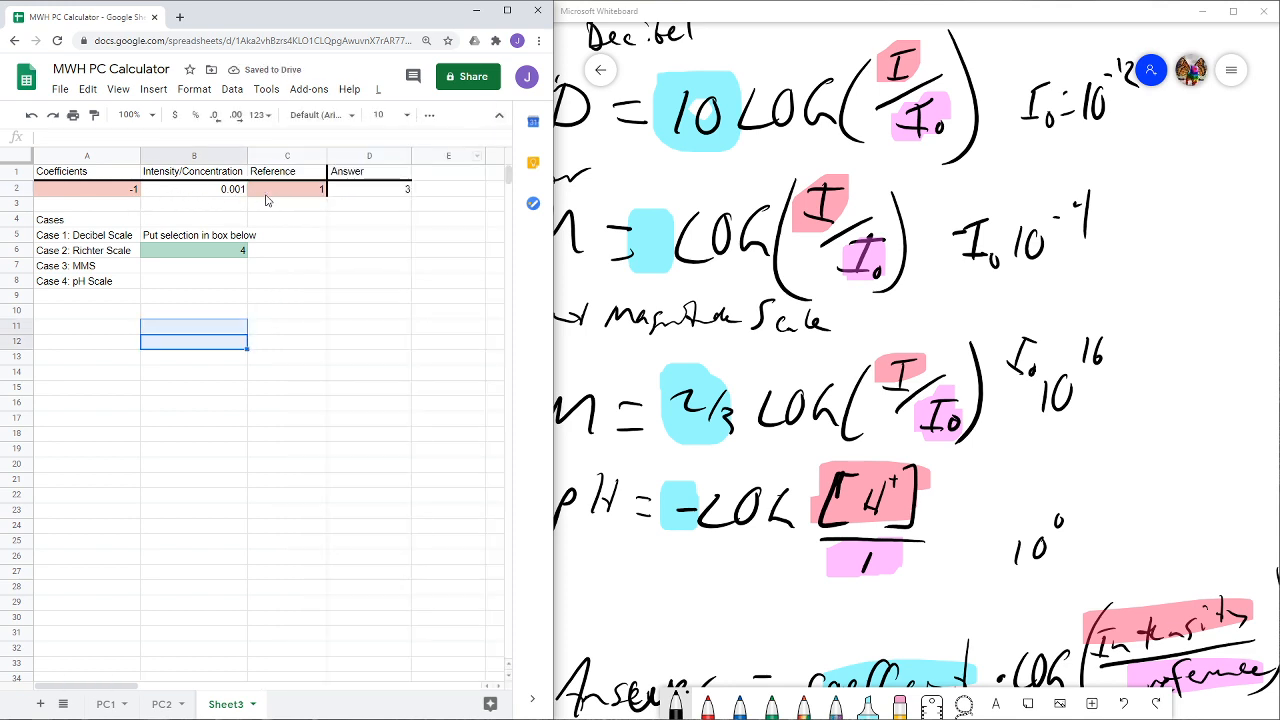
left_click(268, 197)
left_click(98, 190)
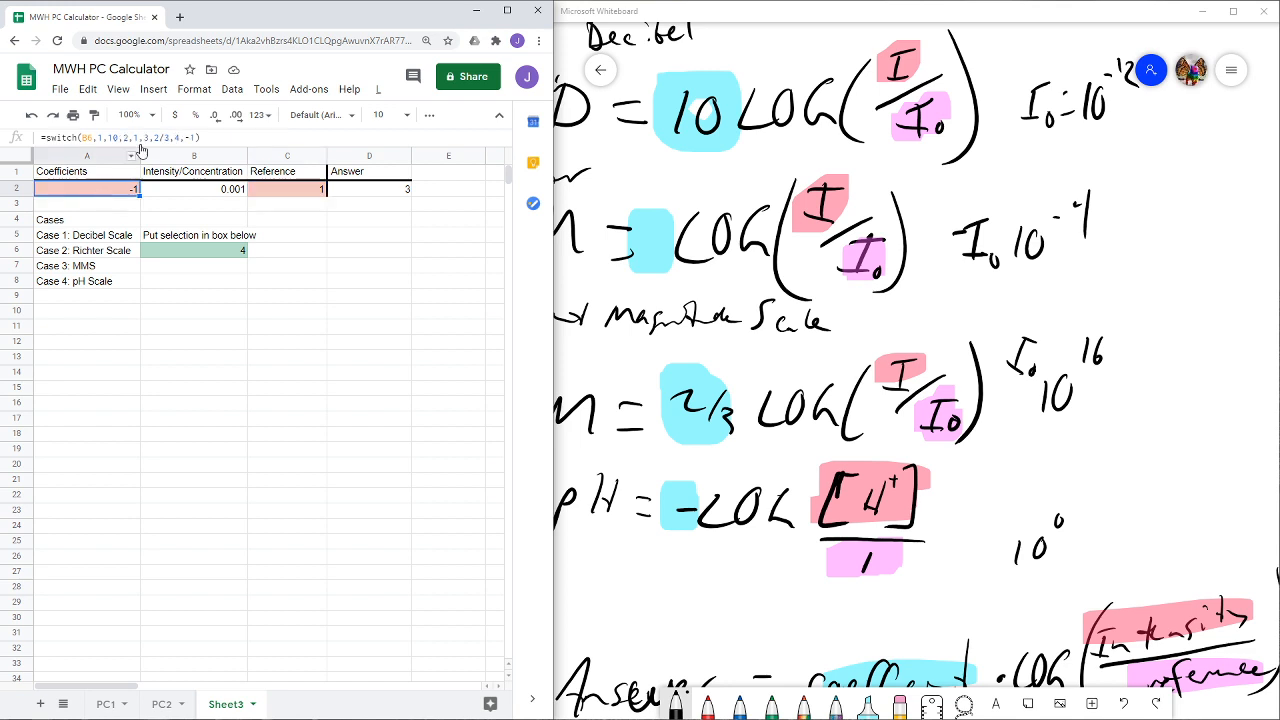
left_click(232, 194)
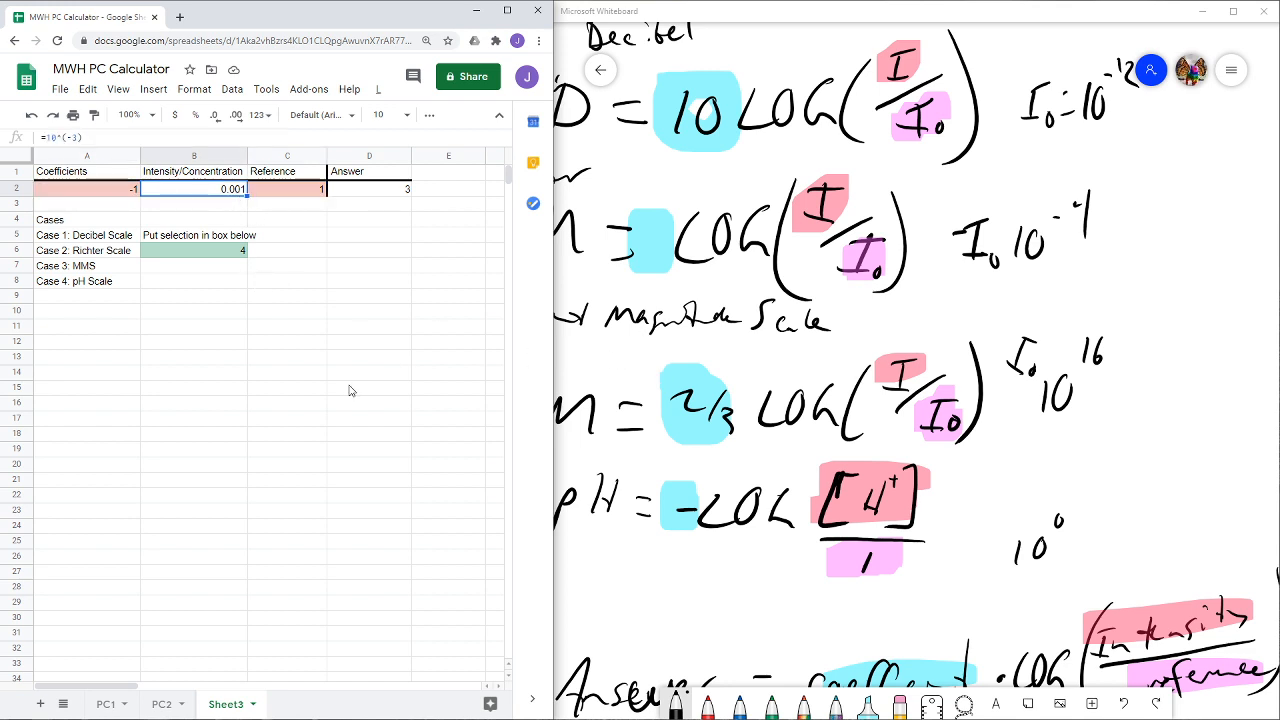
left_click(218, 256)
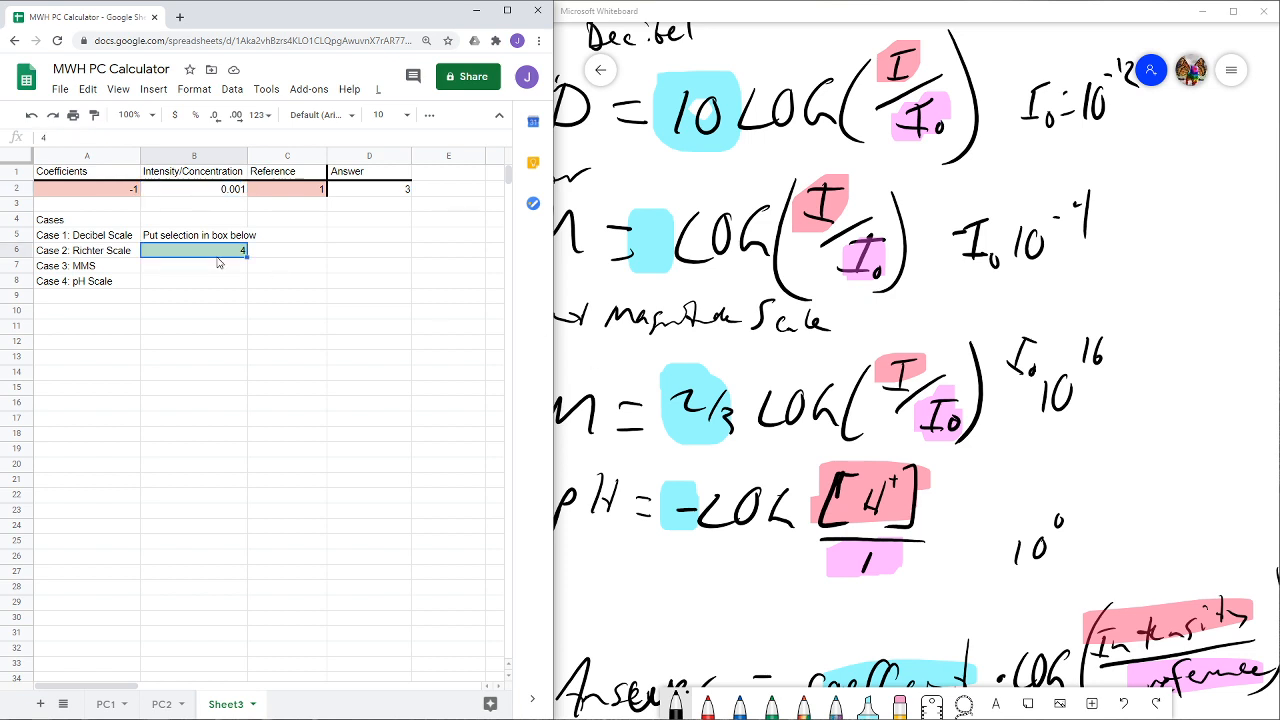
left_click(233, 191)
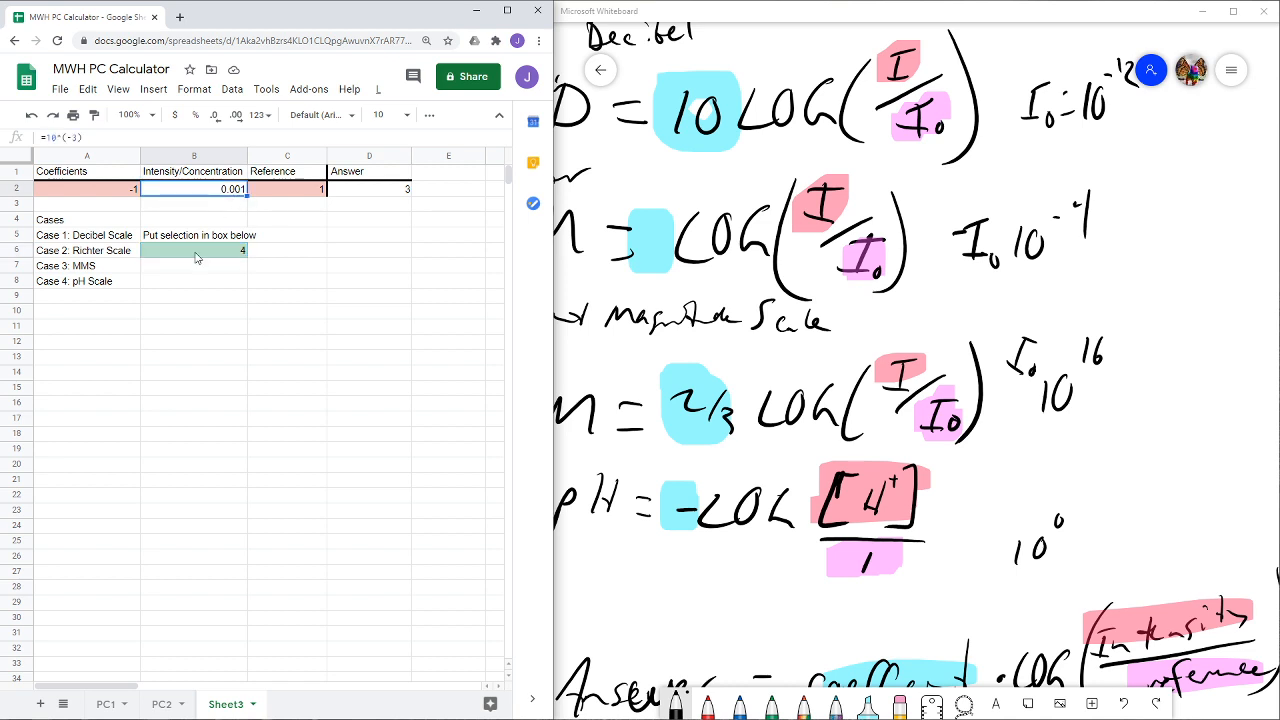
- Test the decibel and Richter cases by setting selection cell B6 to 1 and finally 2
left_click(206, 249)
type("1")
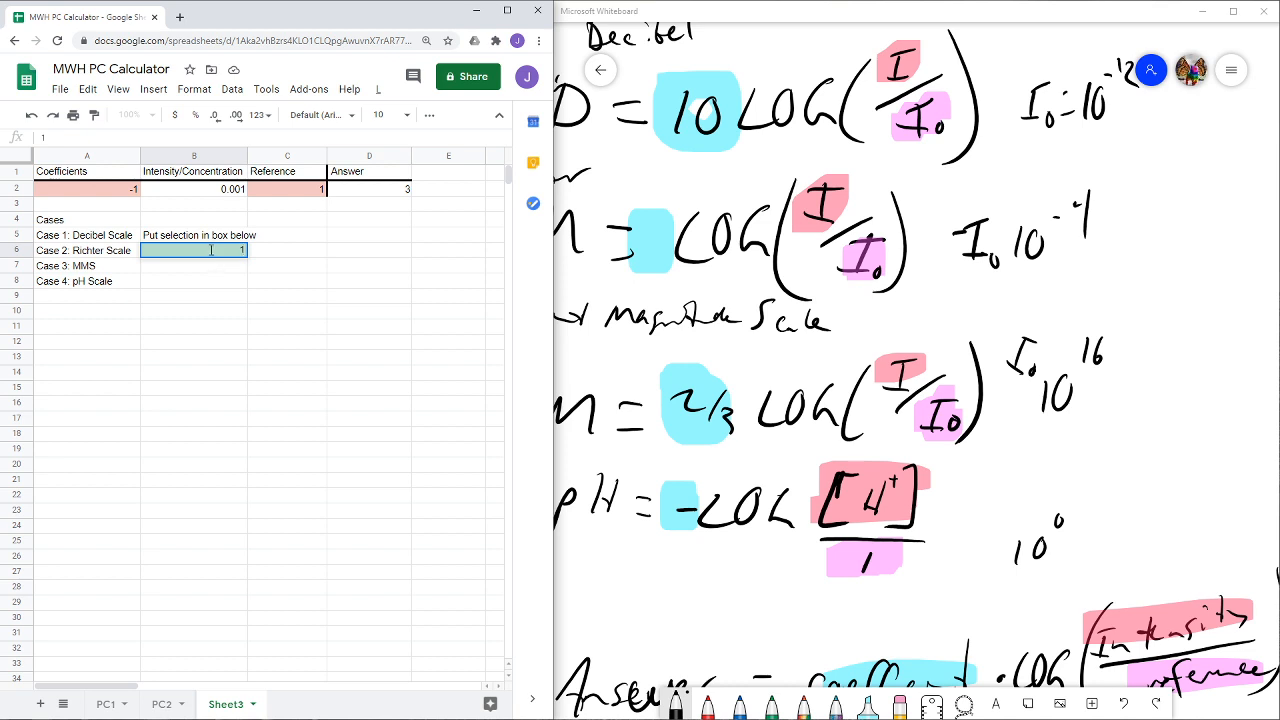
key("Return")
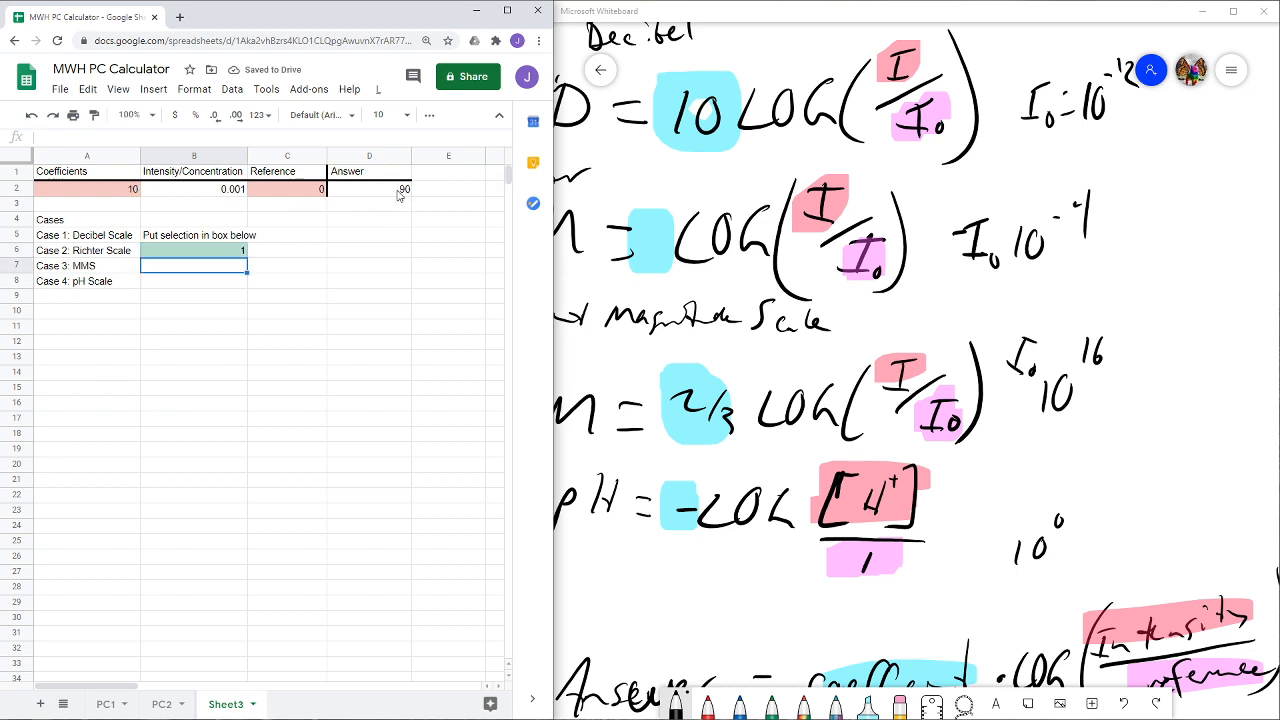
left_click(200, 255)
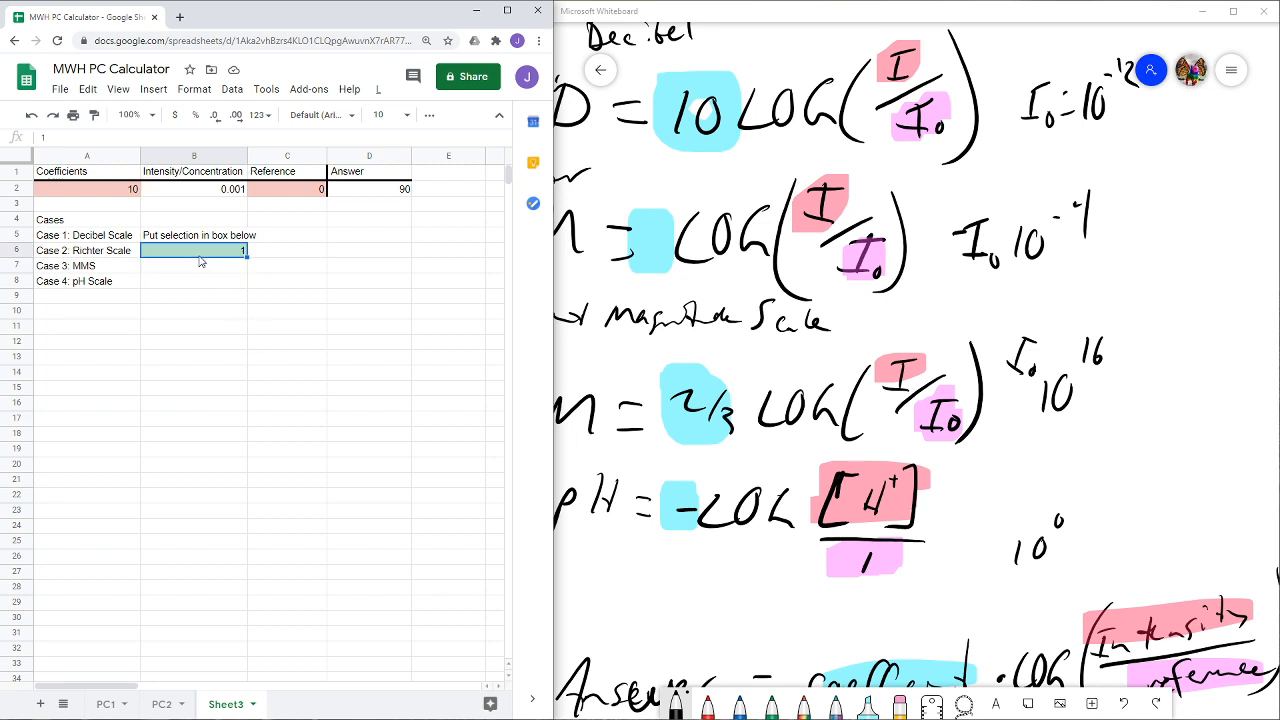
type("2")
key("Return")
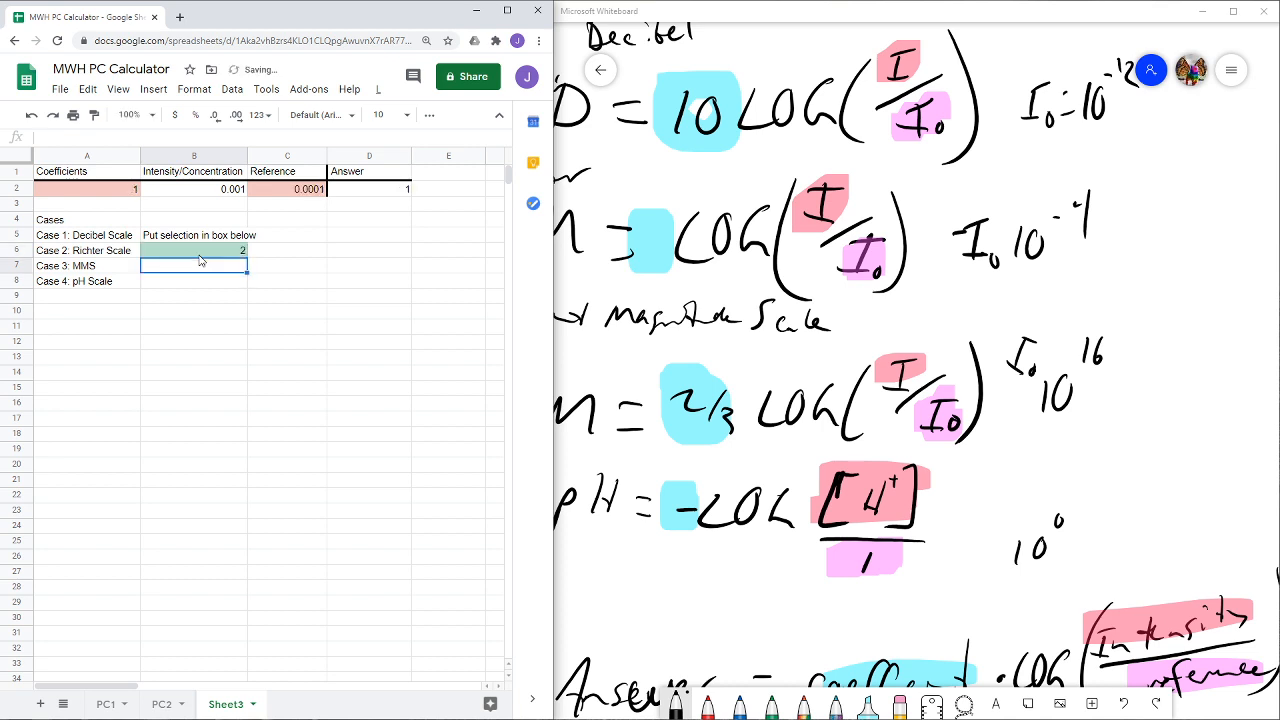
- Change the Intensity/Concentration formula in B2 to =4*10^(5)
left_click(215, 190)
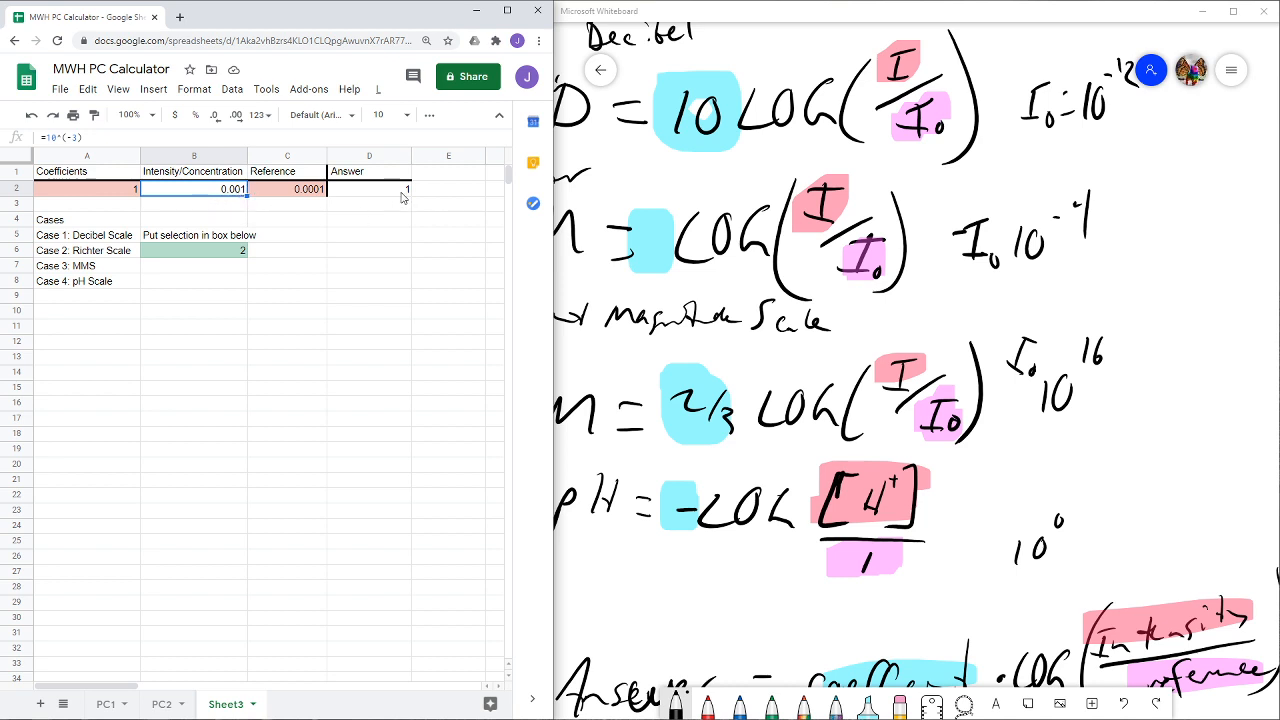
left_click(78, 137)
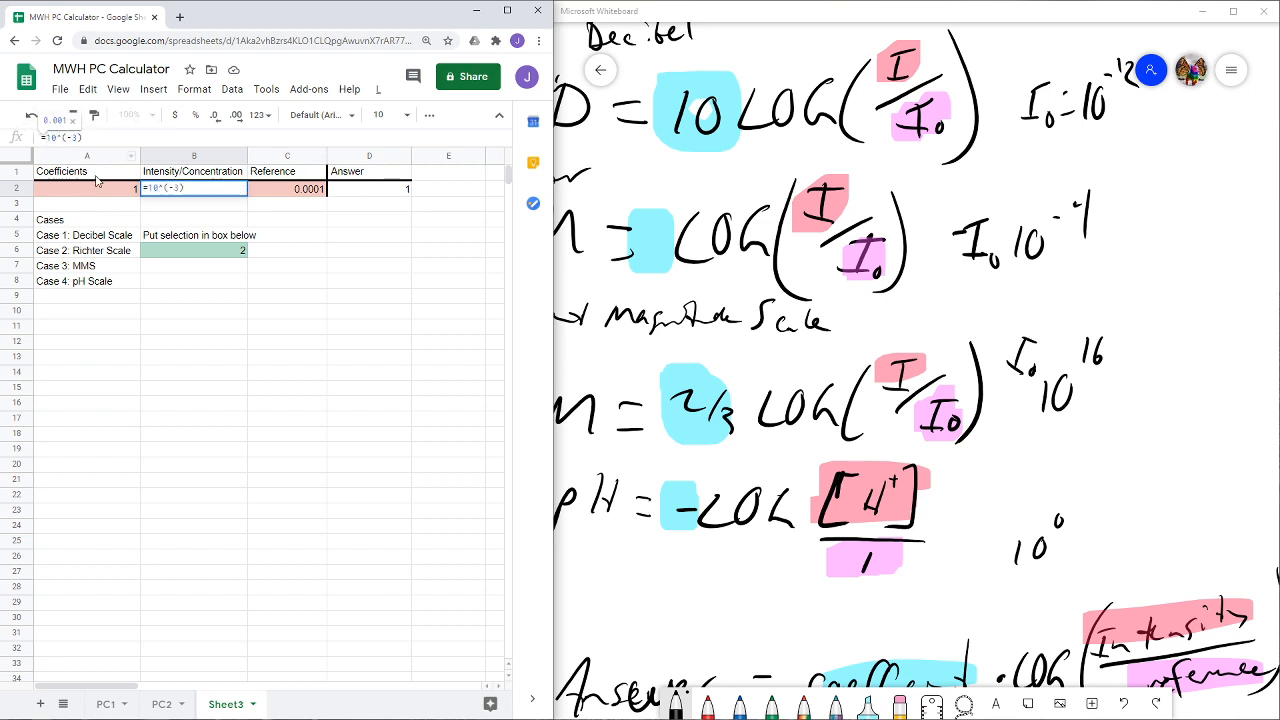
type("4*")
left_click_drag(88, 137, 77, 137)
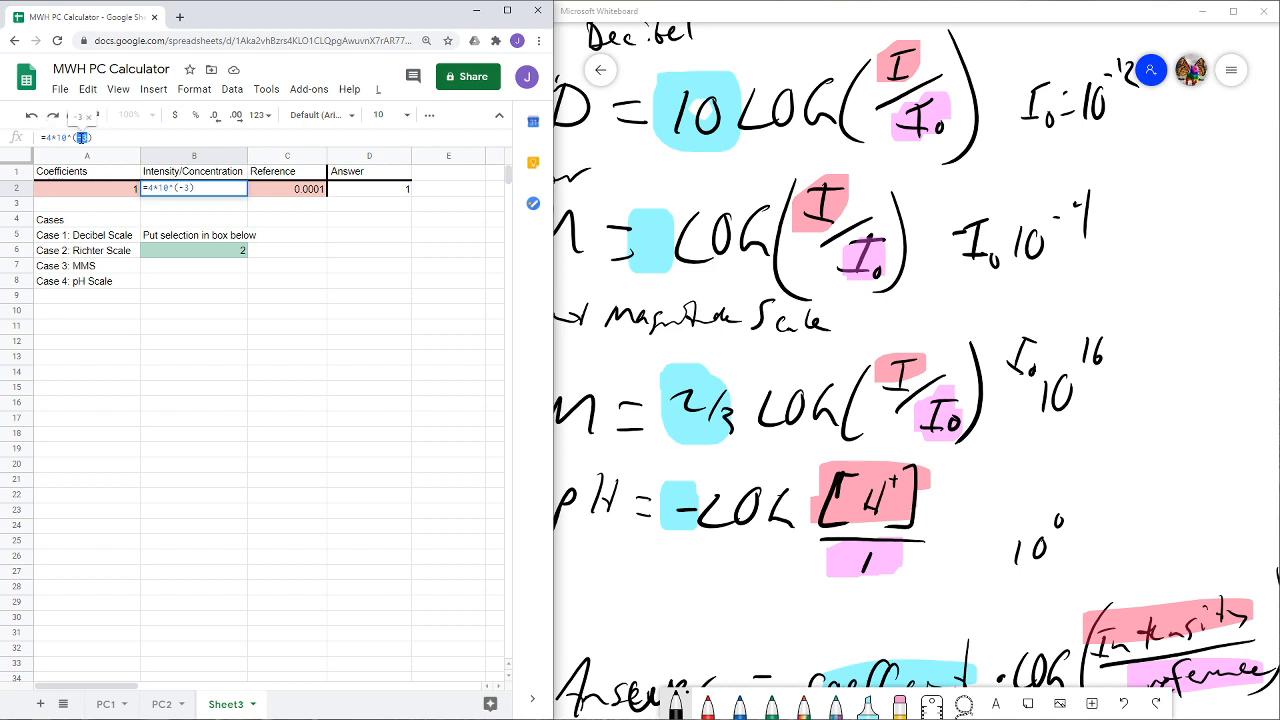
type("5")
key("Return")
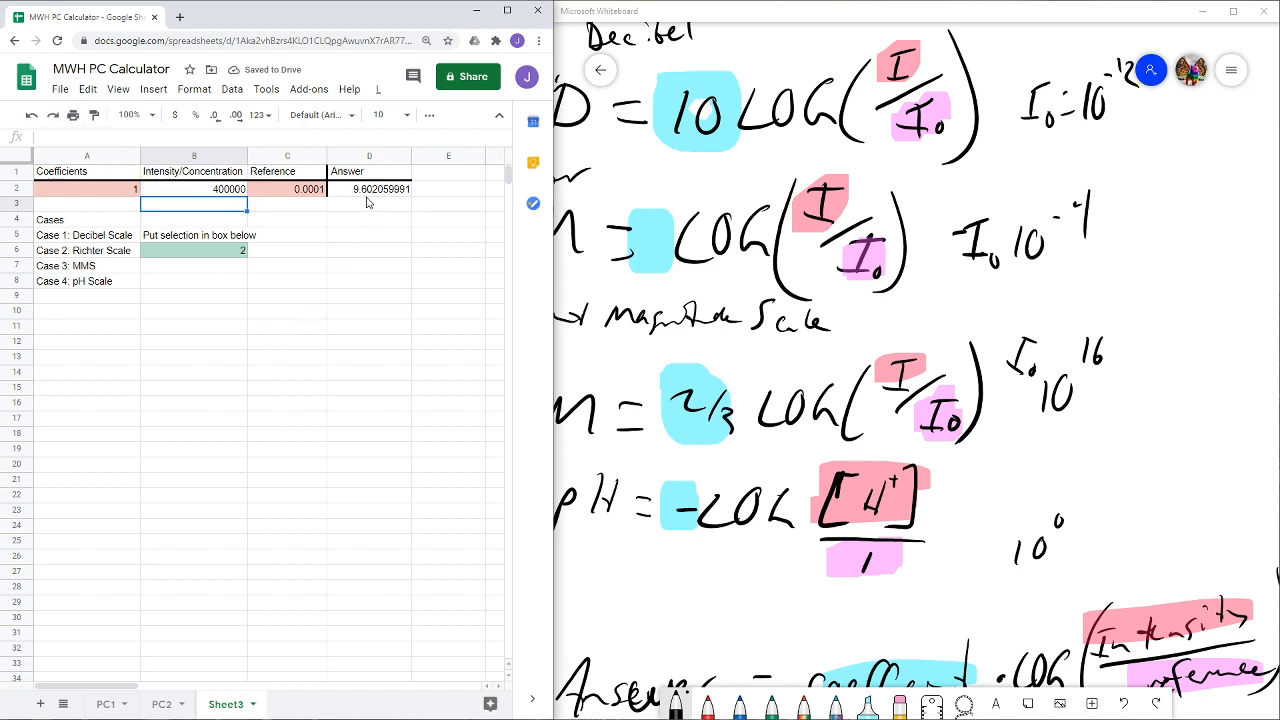
- Test the MMS case by setting selection cell B6 to 3
left_click(221, 258)
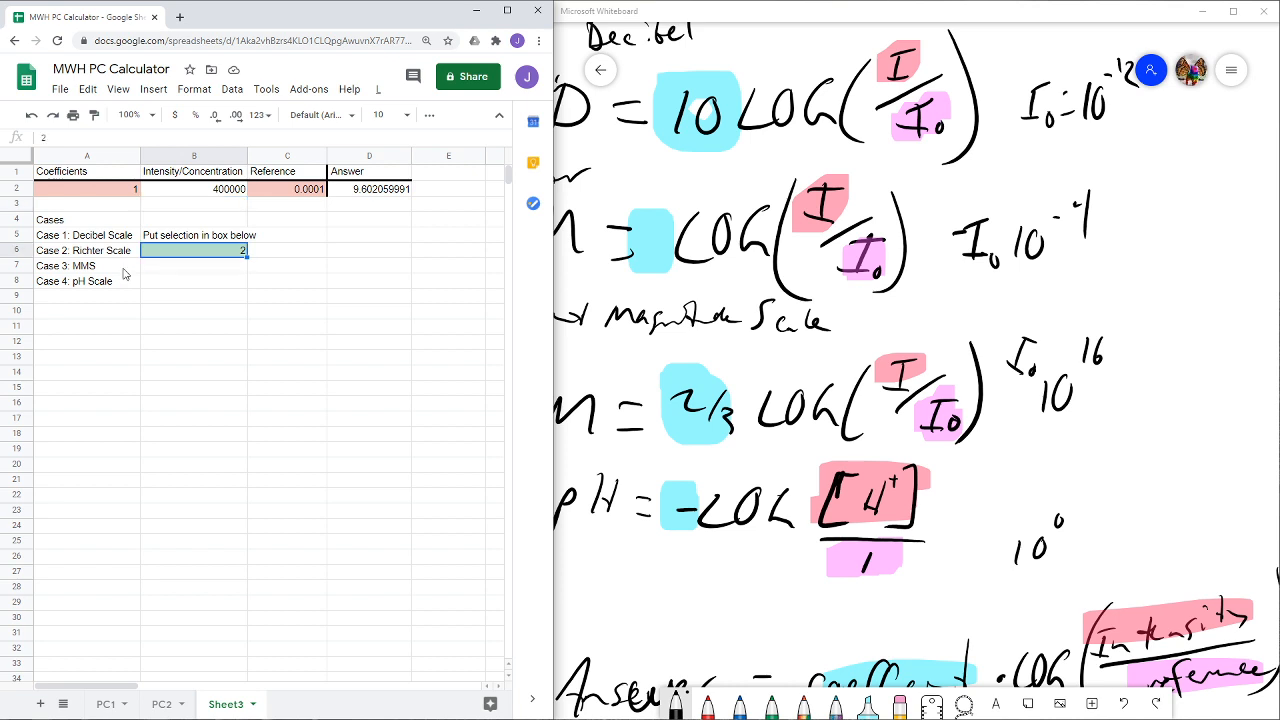
type("3")
key("Return")
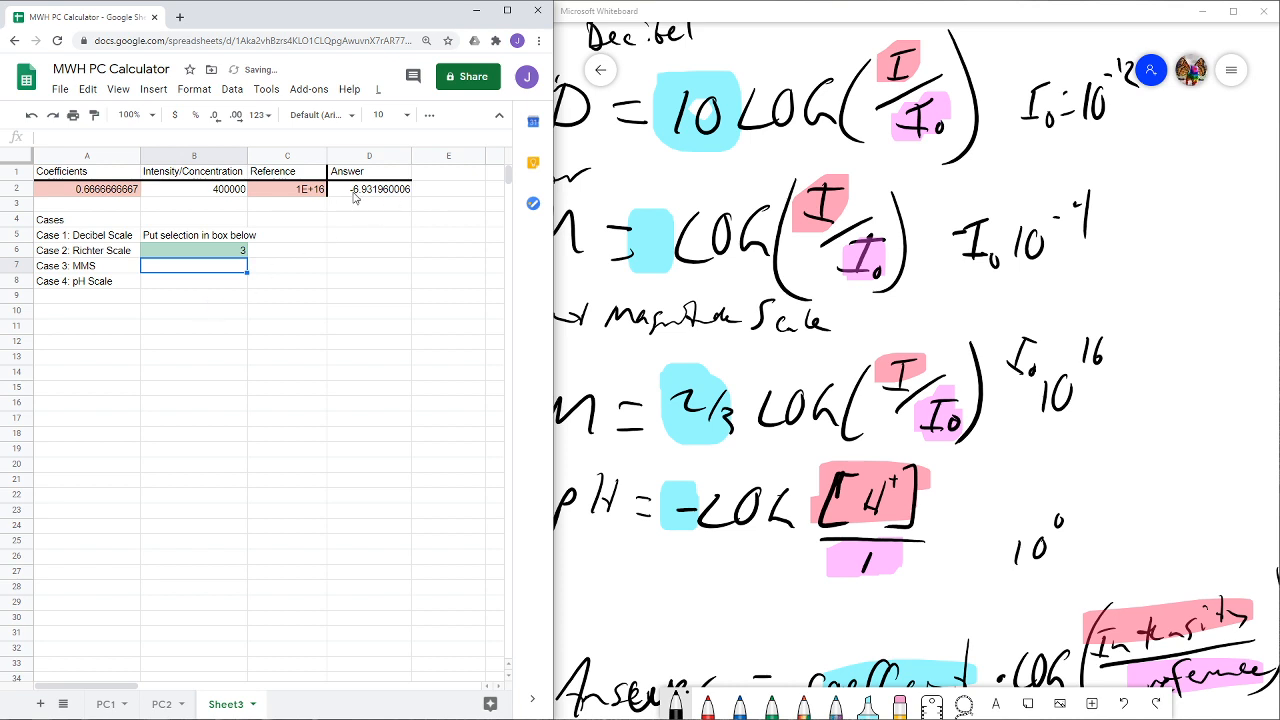
- Try a much larger intensity by changing the exponent in the B2 formula to 50
left_click(212, 193)
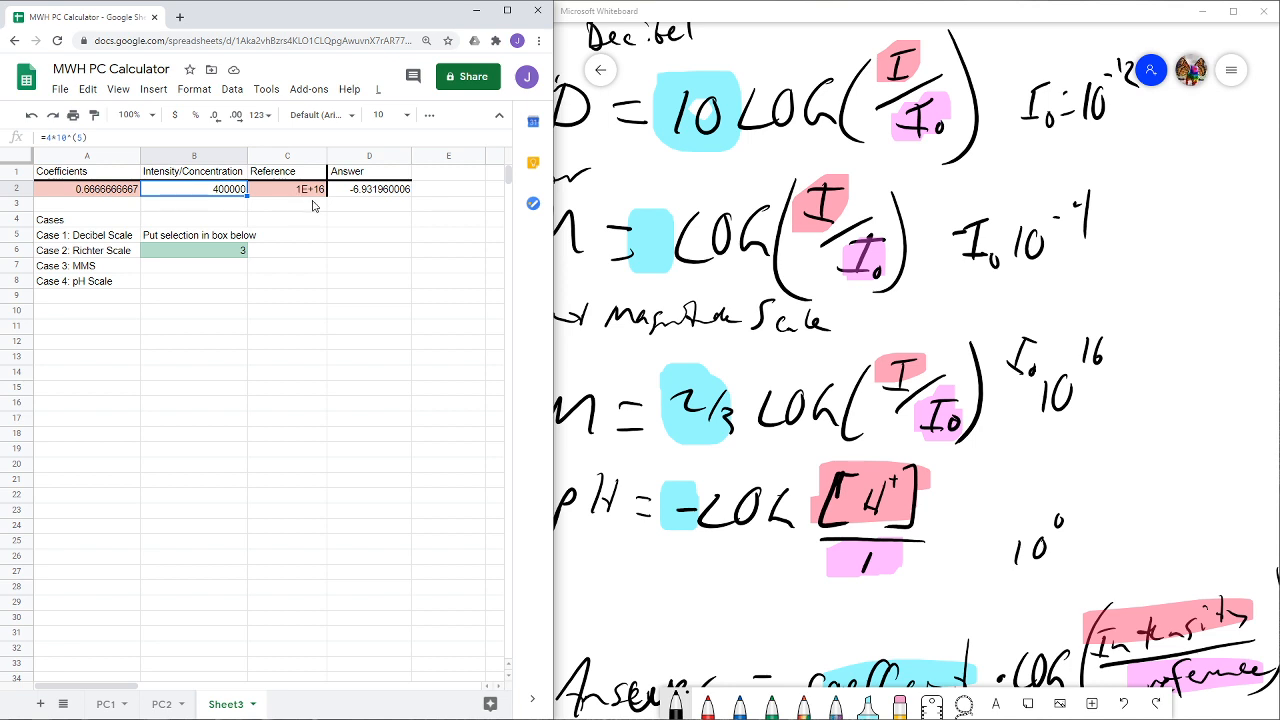
left_click(84, 138)
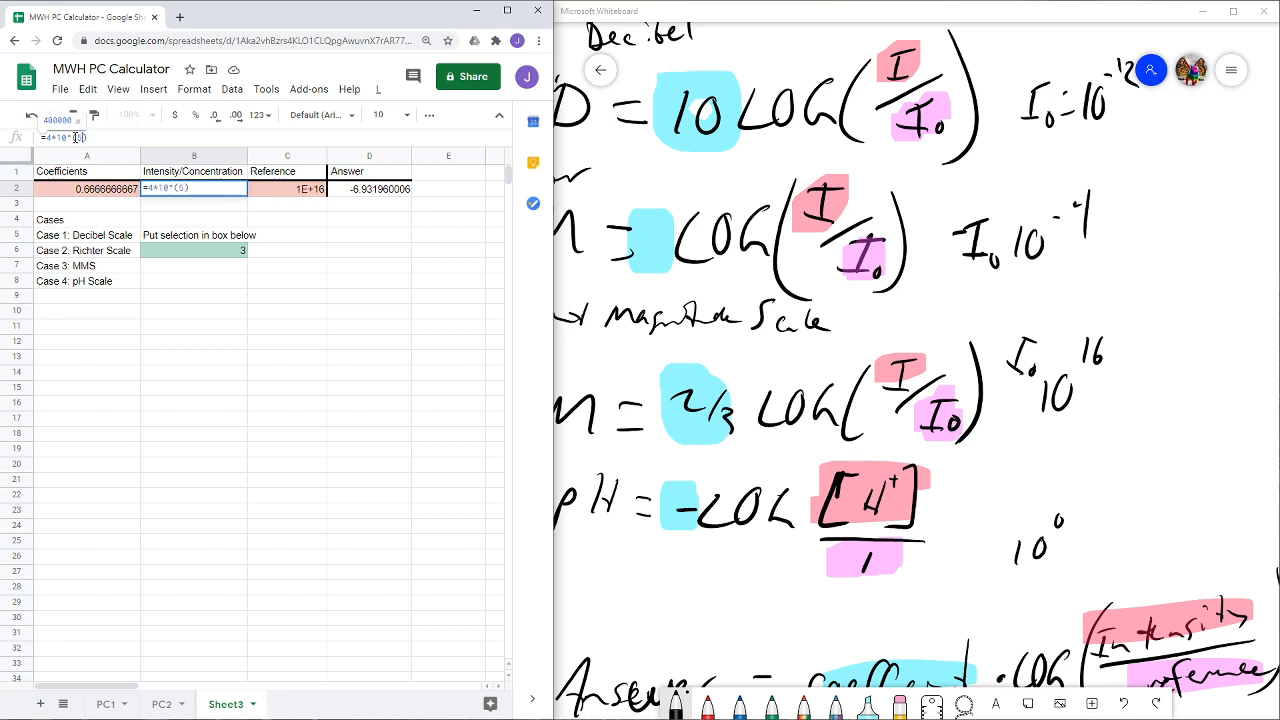
left_click_drag(76, 138, 80, 136)
type("0")
key("Return")
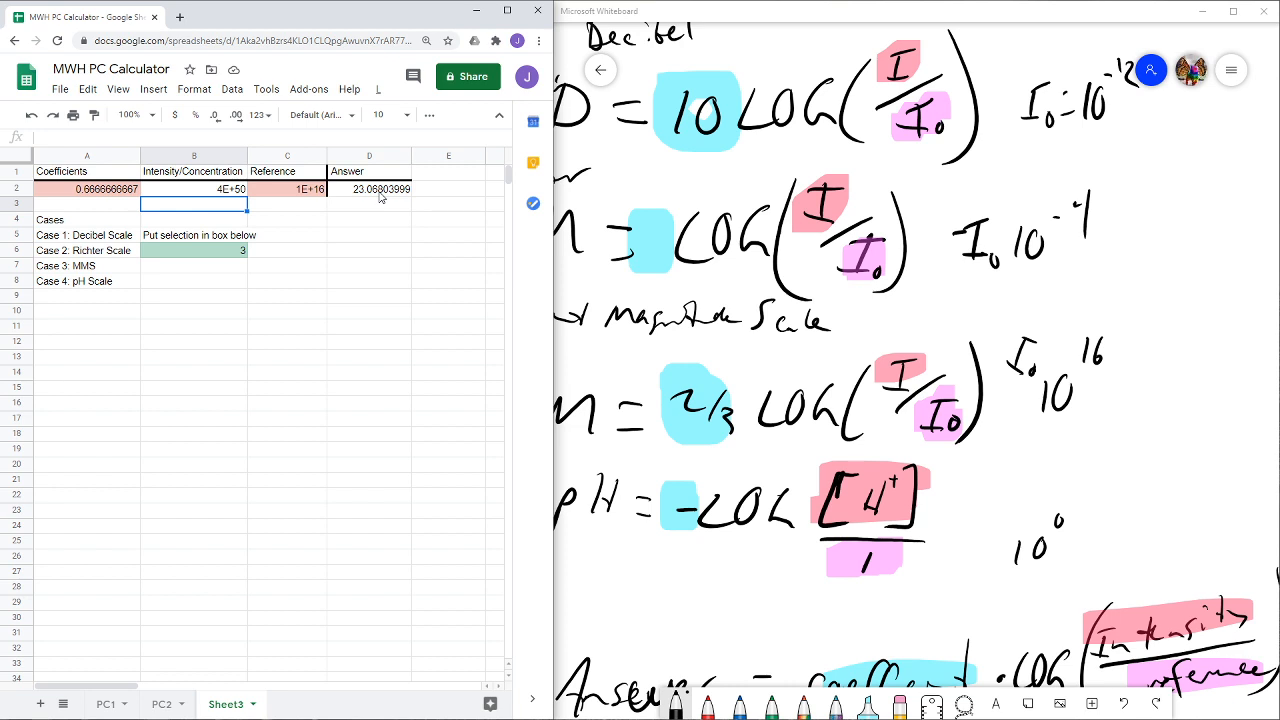
- Try an intensity closer to the MMS reference by making the B2 formula =4*10^(17)
left_click(218, 192)
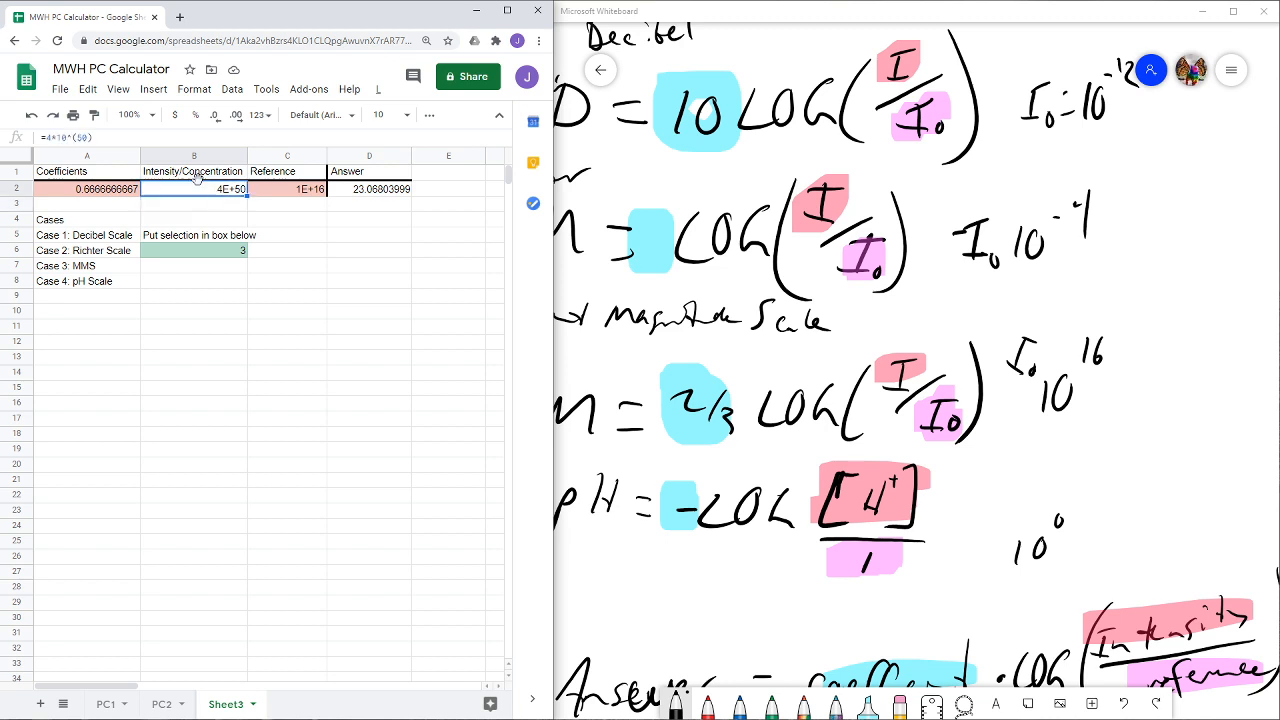
left_click(85, 136)
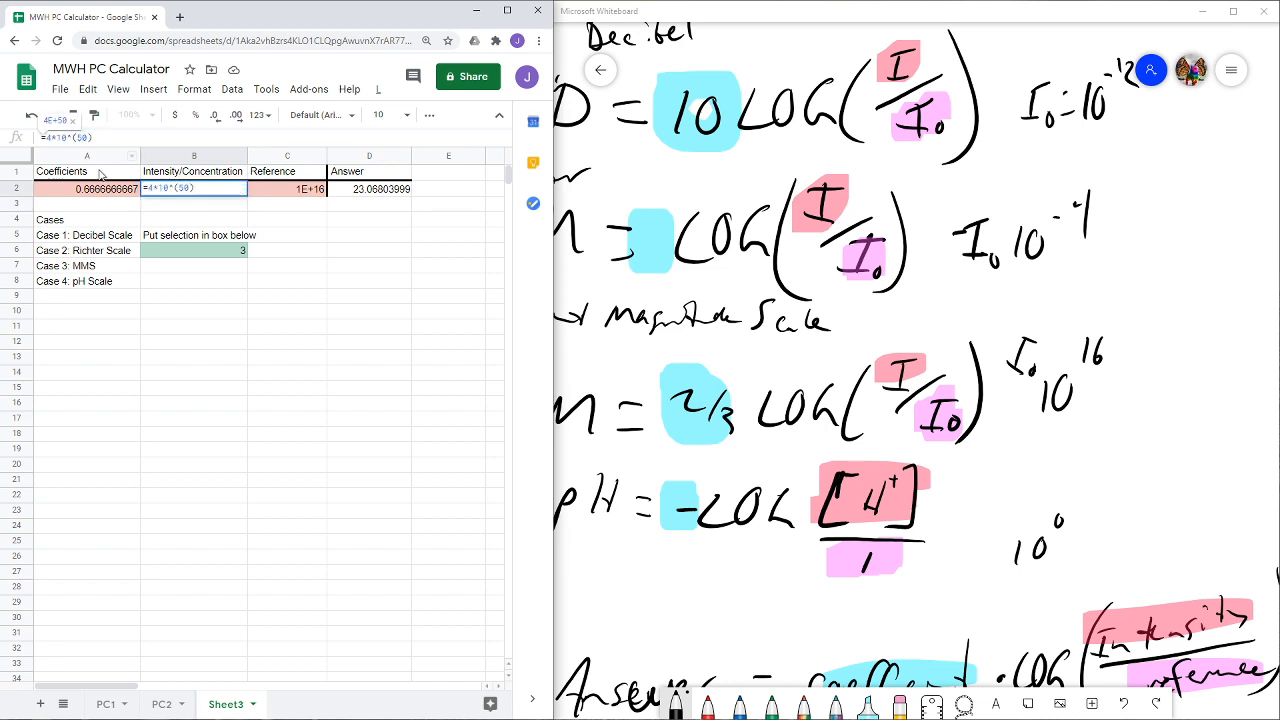
type("17")
key("Return")
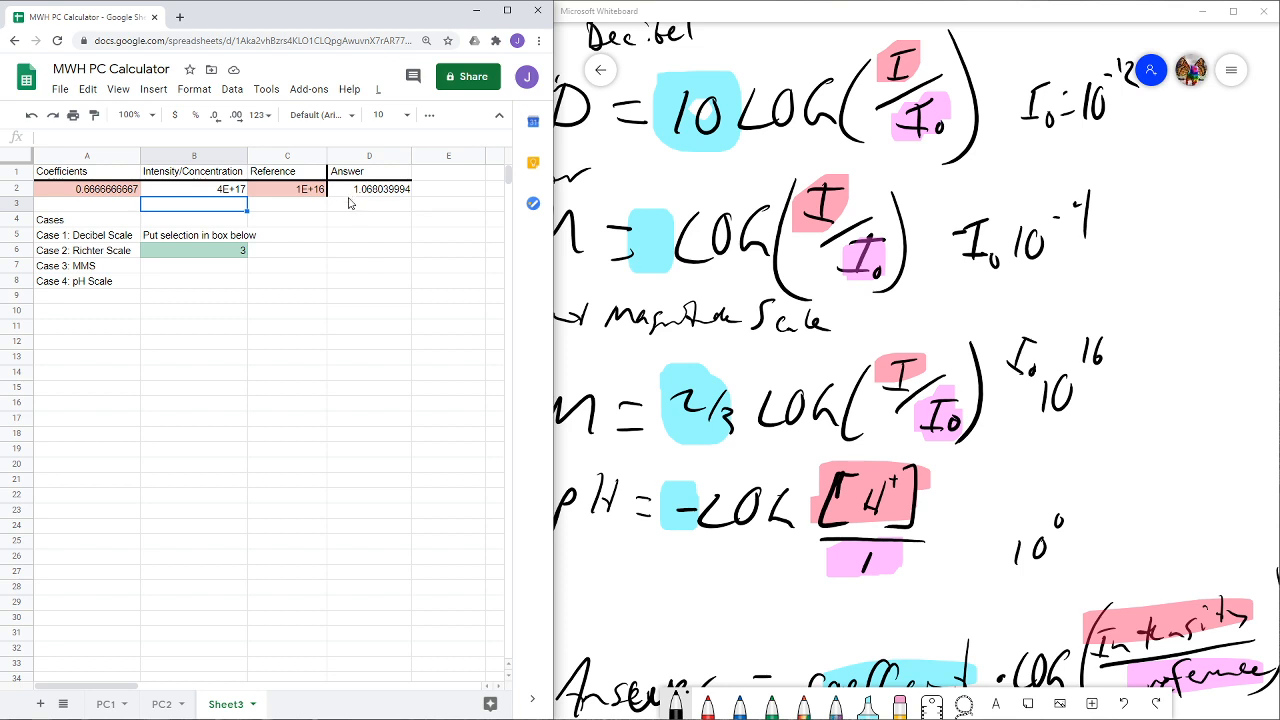
- Set the exponent in the B2 intensity formula to 30 and check the MMS answer
left_click(220, 192)
left_click(88, 137)
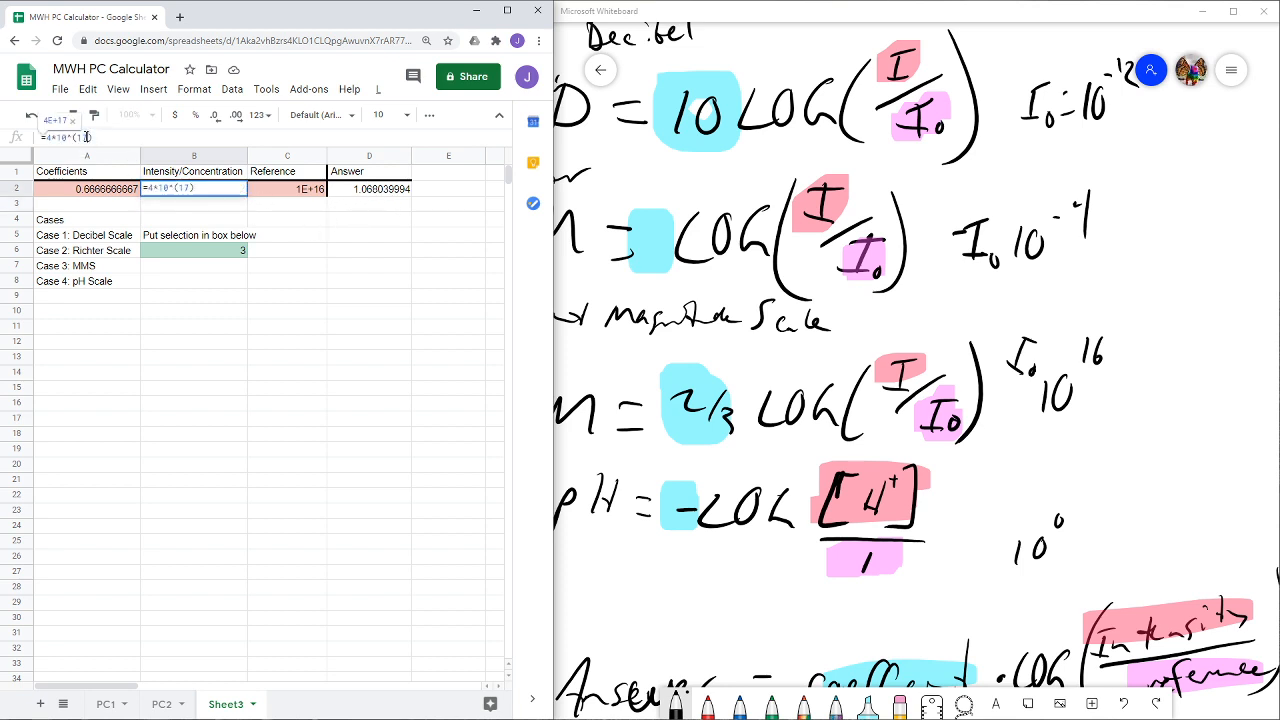
double_click(80, 137)
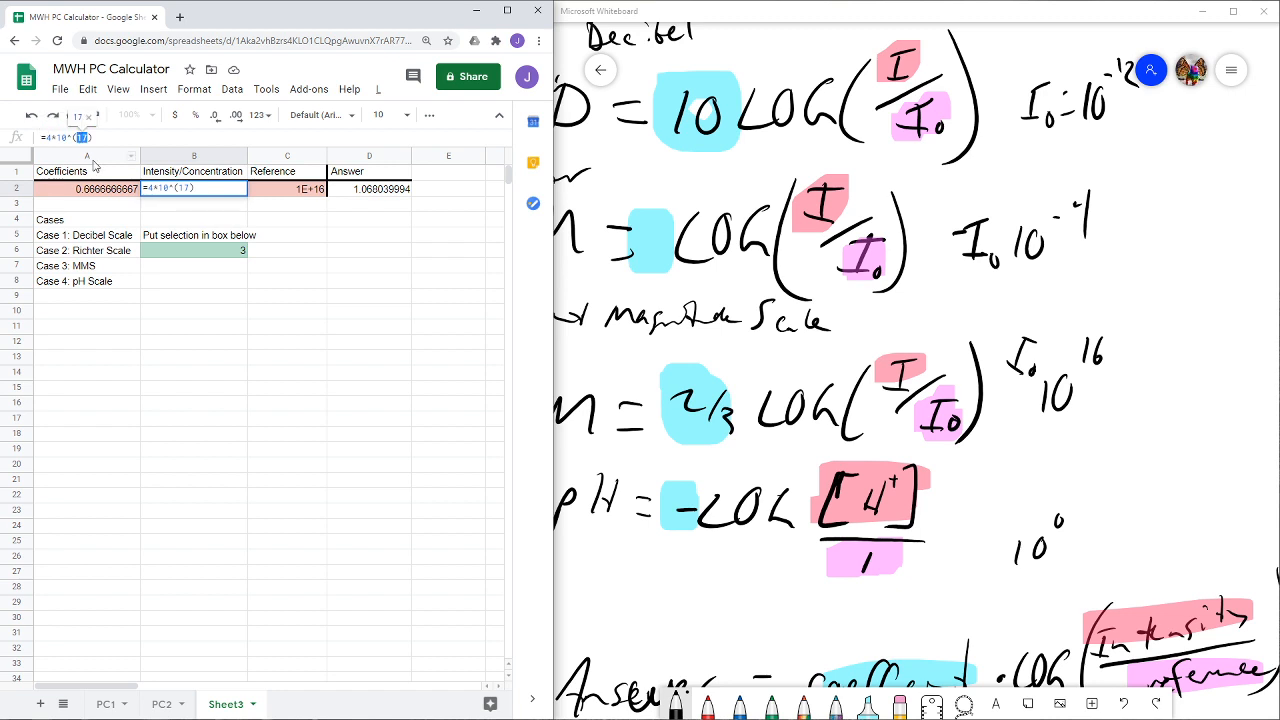
type("30")
key("Return")
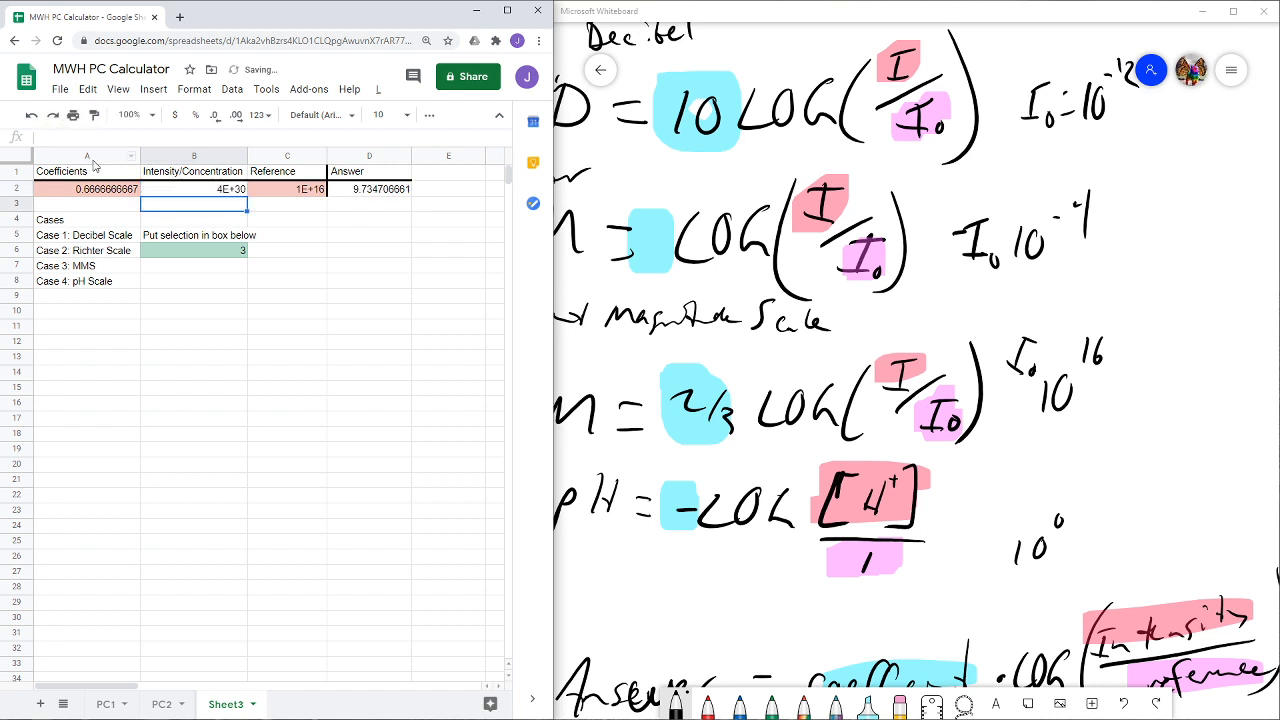
left_click(200, 194)
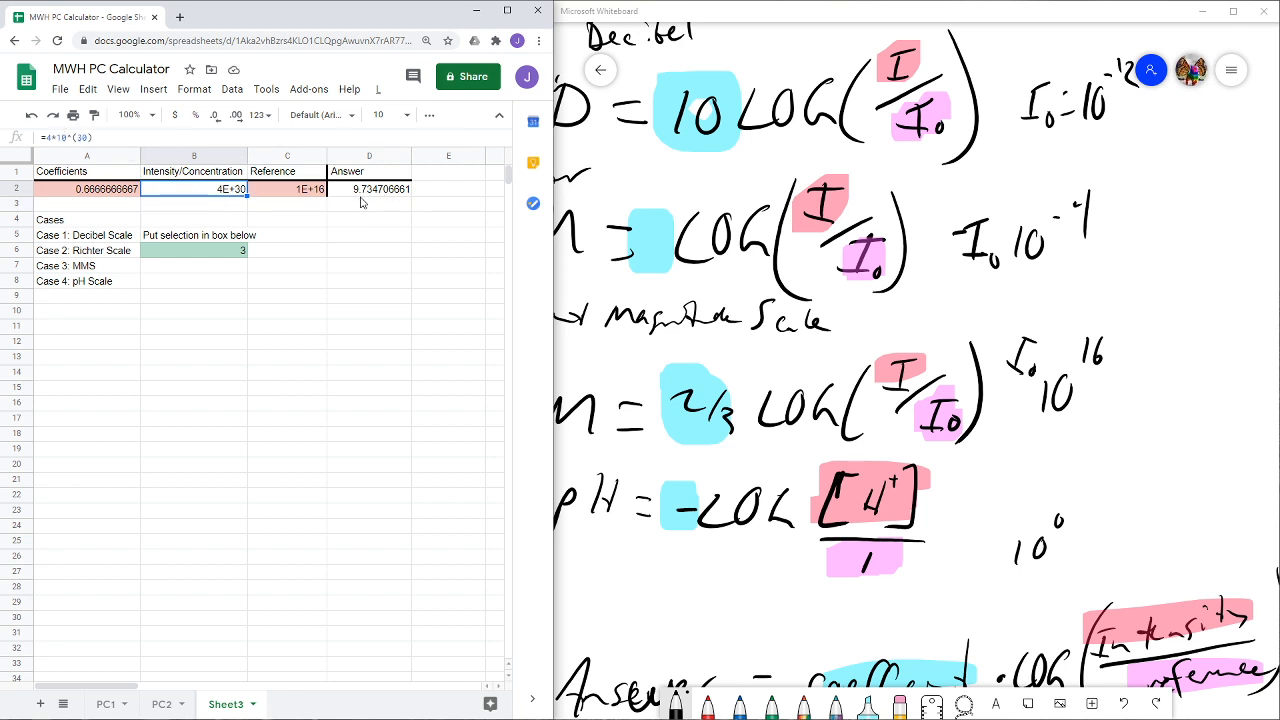
left_click(358, 250)
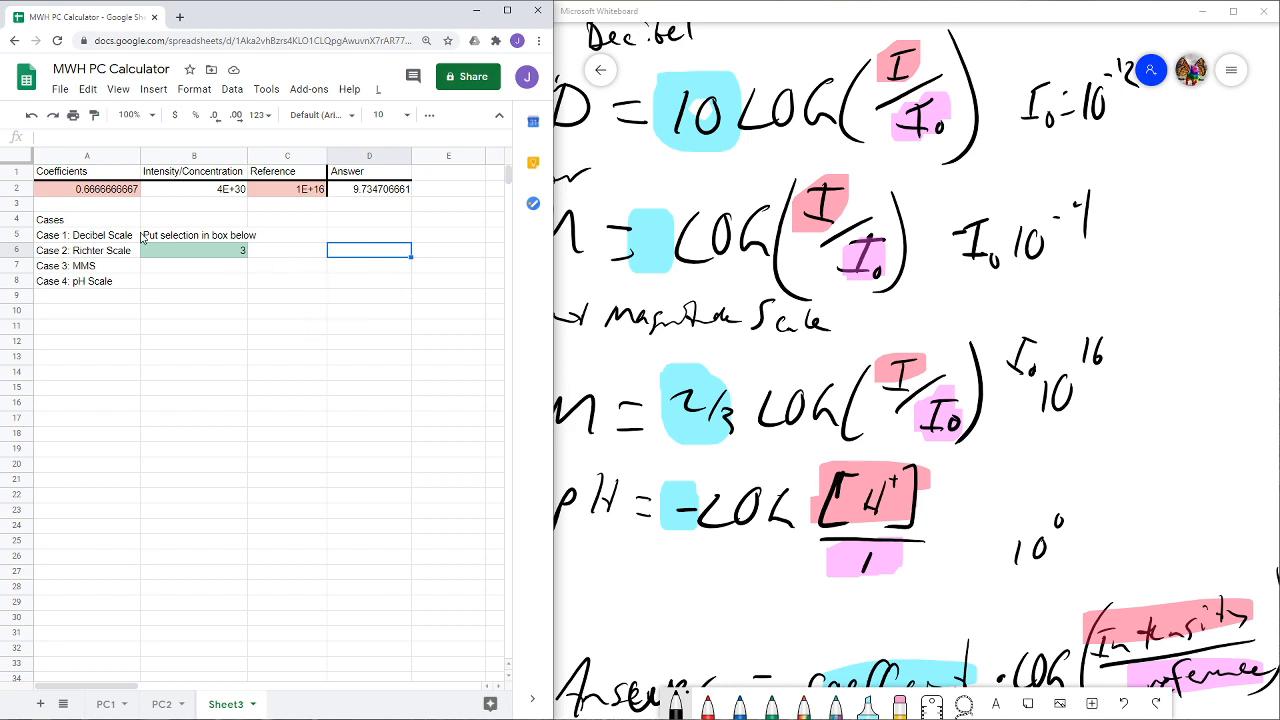
- Switch the calculator to the pH scale by setting selection cell B6 to 4
left_click(228, 250)
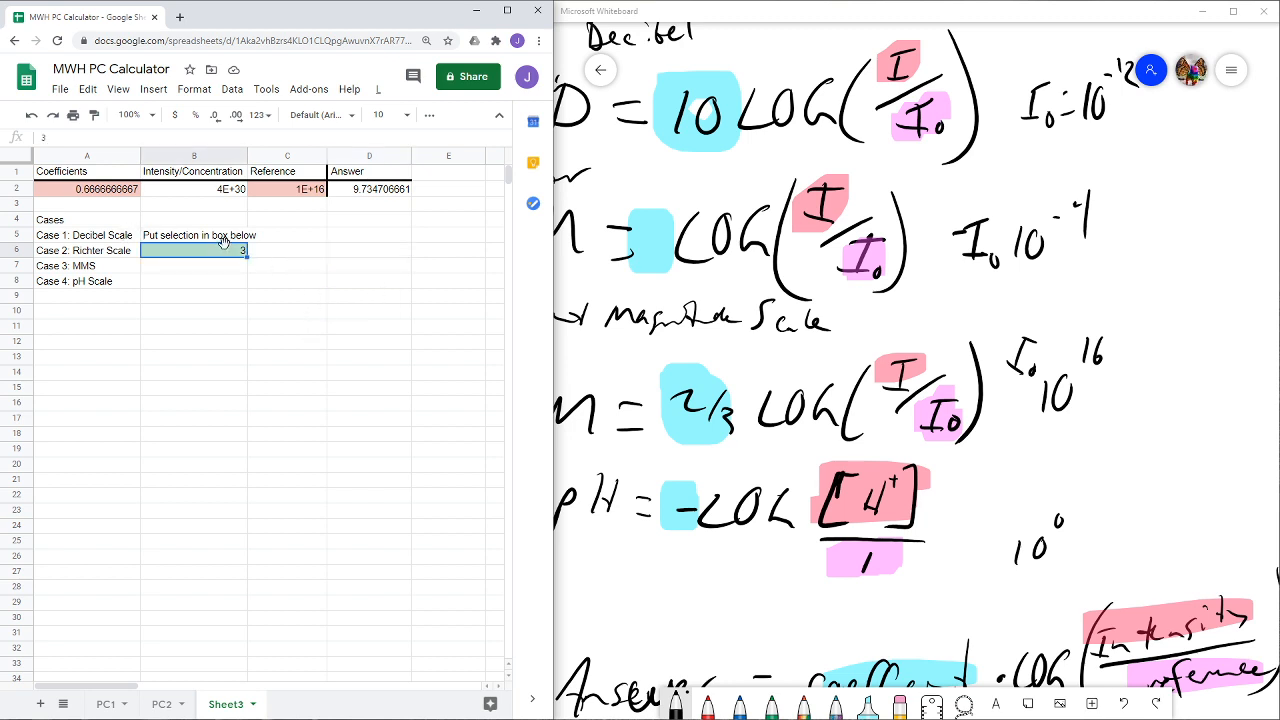
type("4")
key("Return")
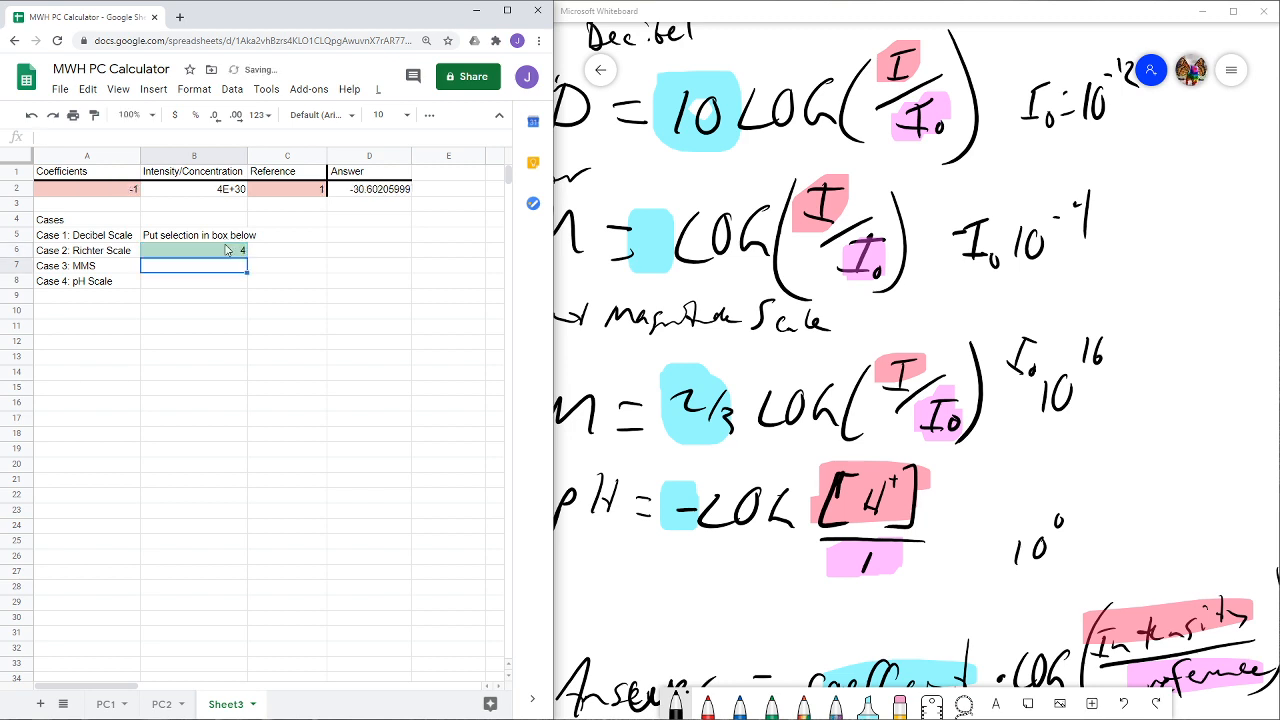
- Make the exponent of the concentration formula in B2 negative, giving =4*10^(-30)
left_click(234, 190)
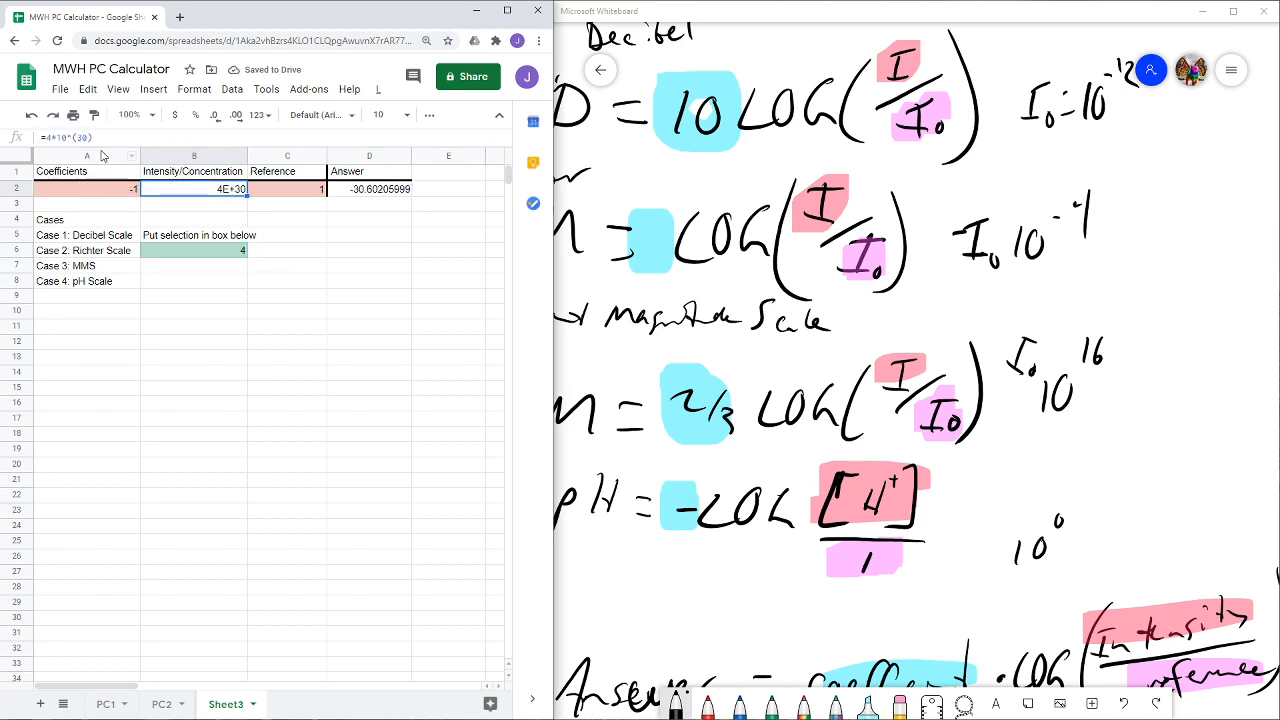
key("F2")
key("Left")
key("Left")
key("Left")
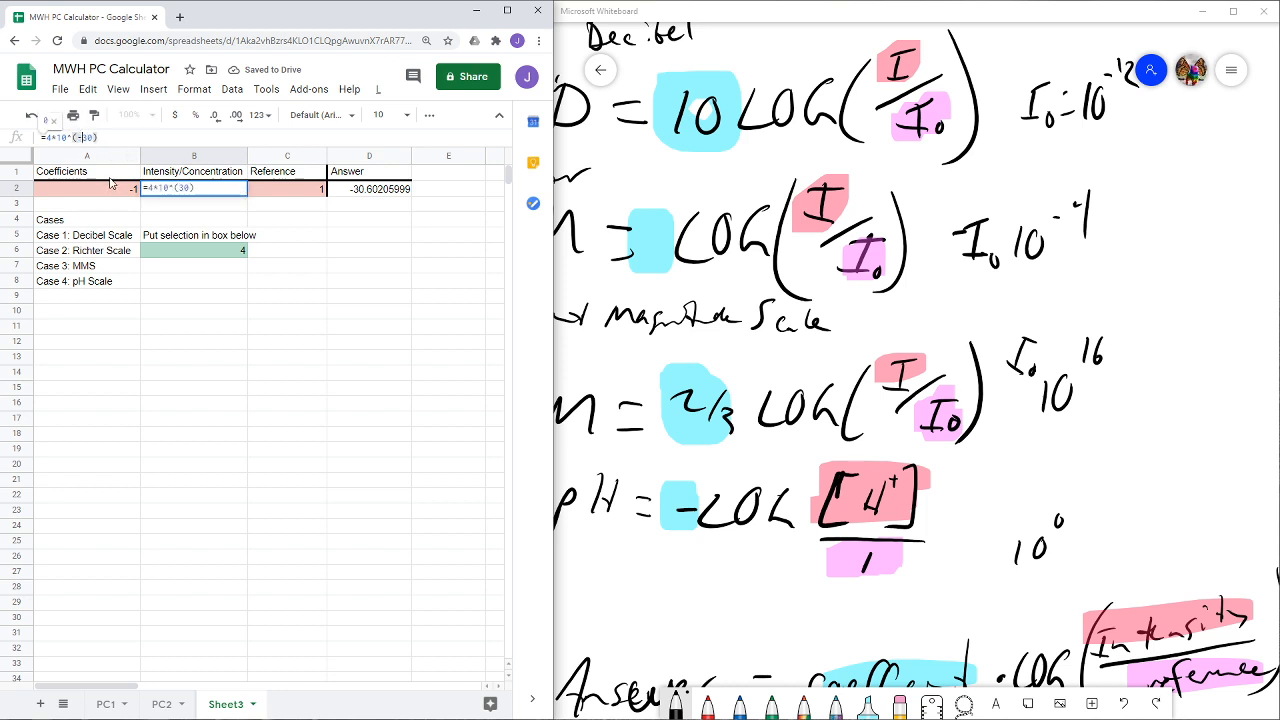
type("-")
key("Return")
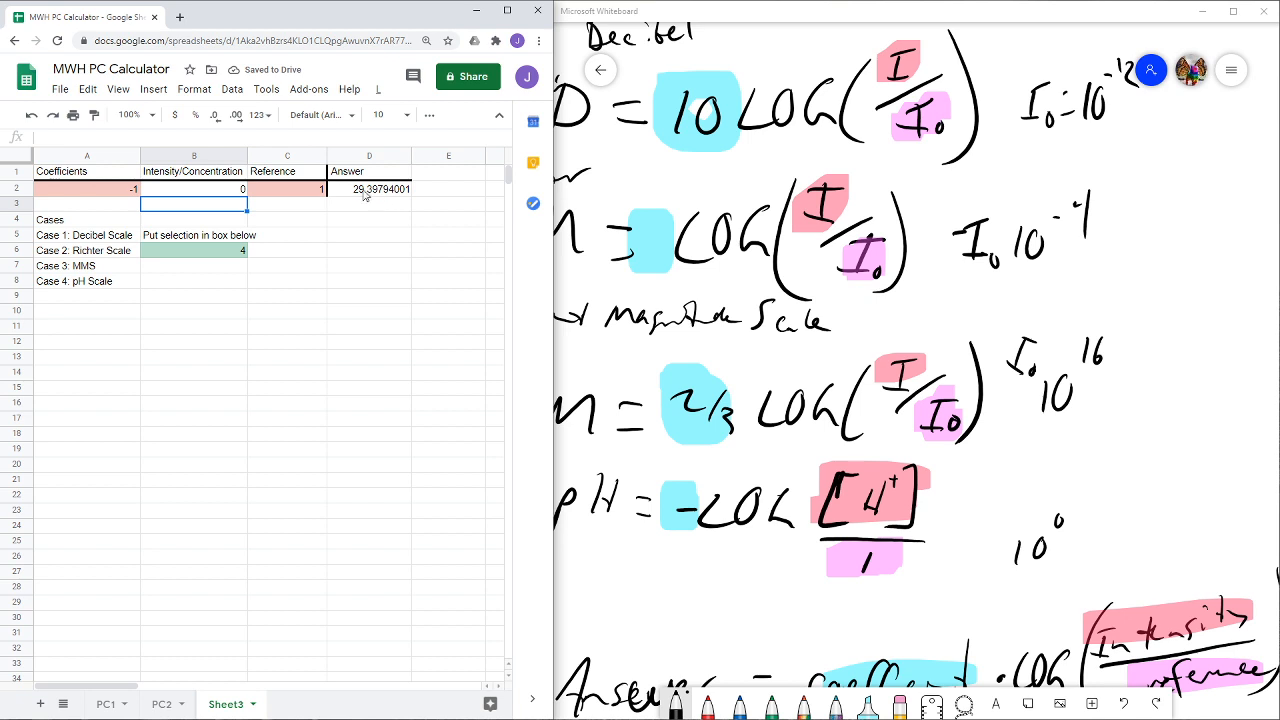
- Change the exponent in the B2 concentration formula to -10
left_click(228, 191)
left_click(84, 137)
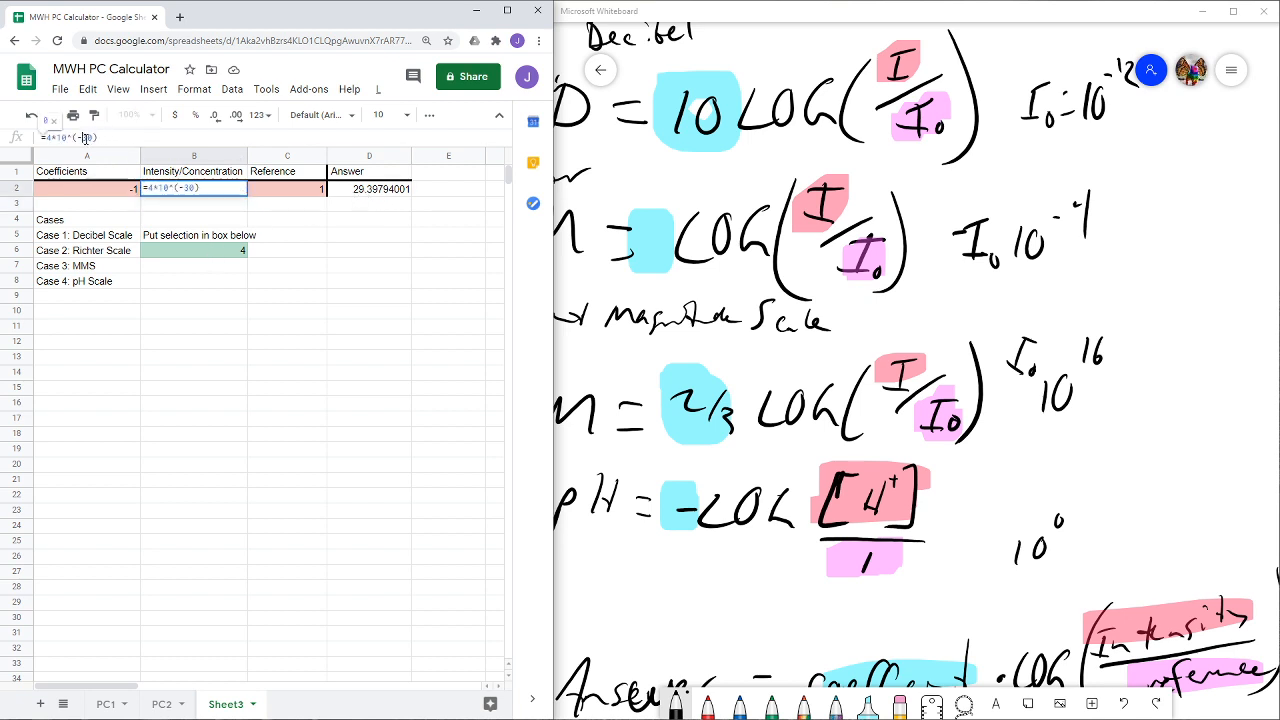
double_click(88, 137)
type("+")
key("BackSpace")
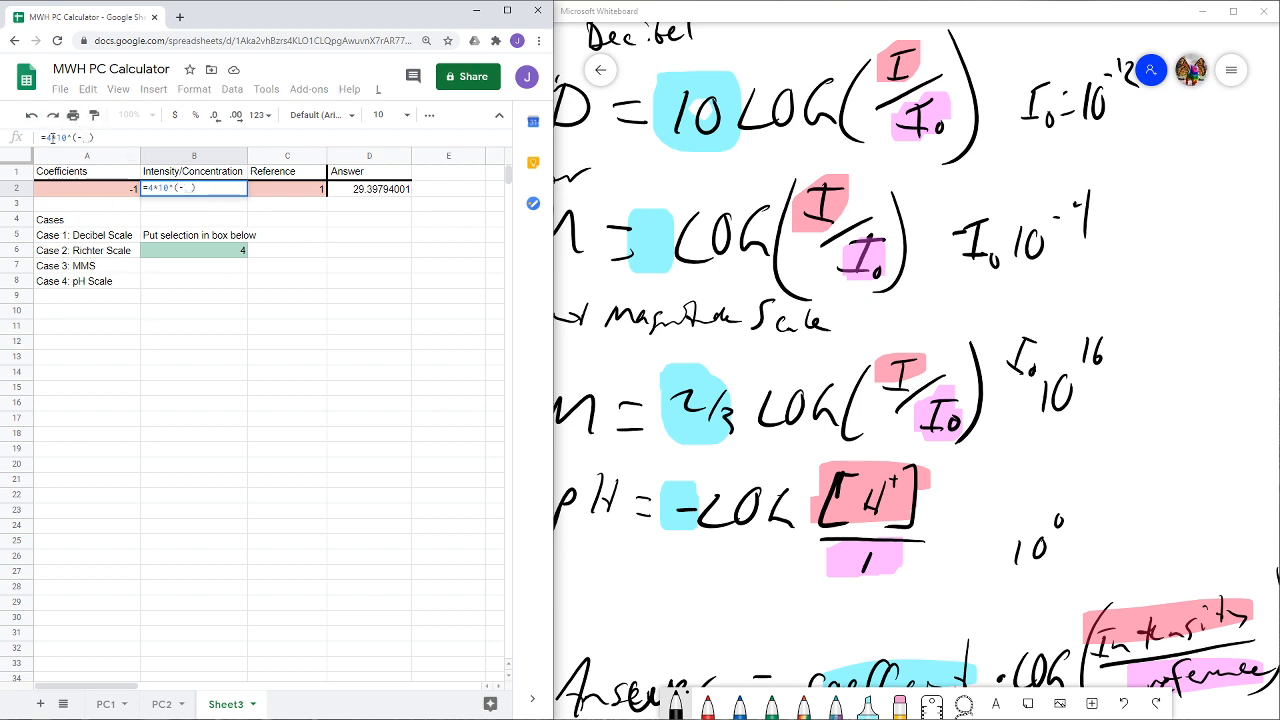
type("10")
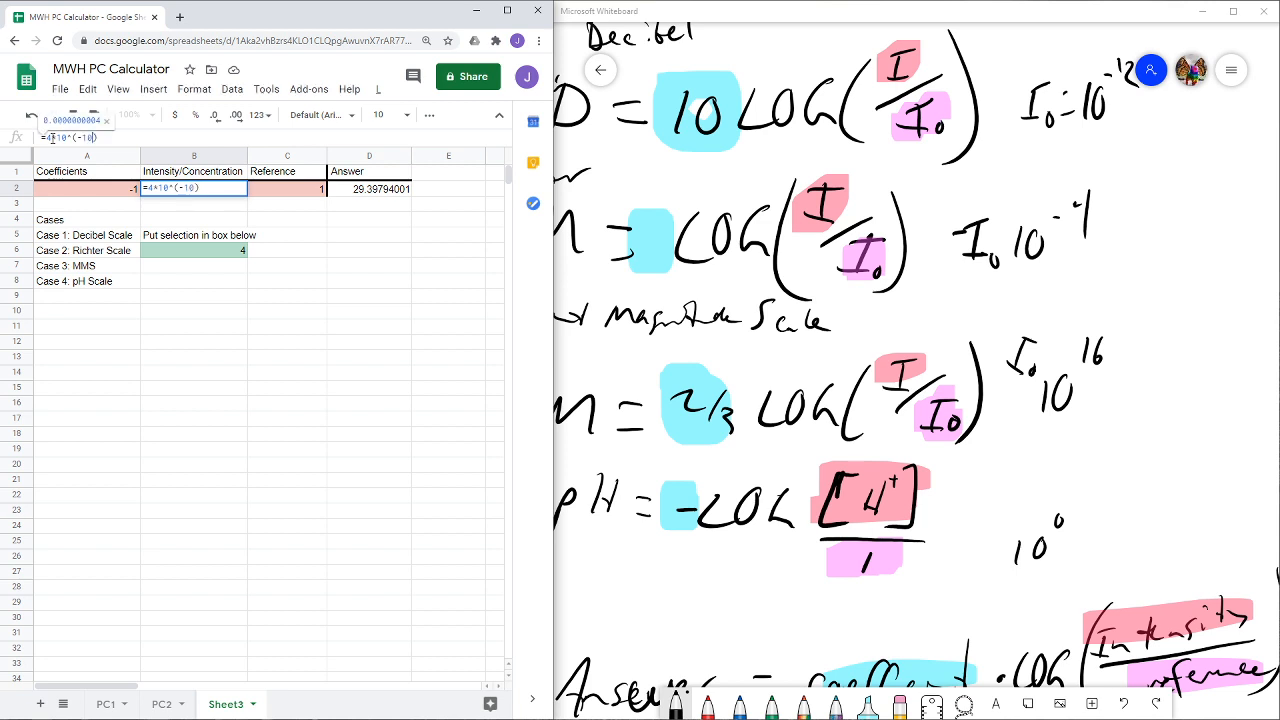
key("Return")
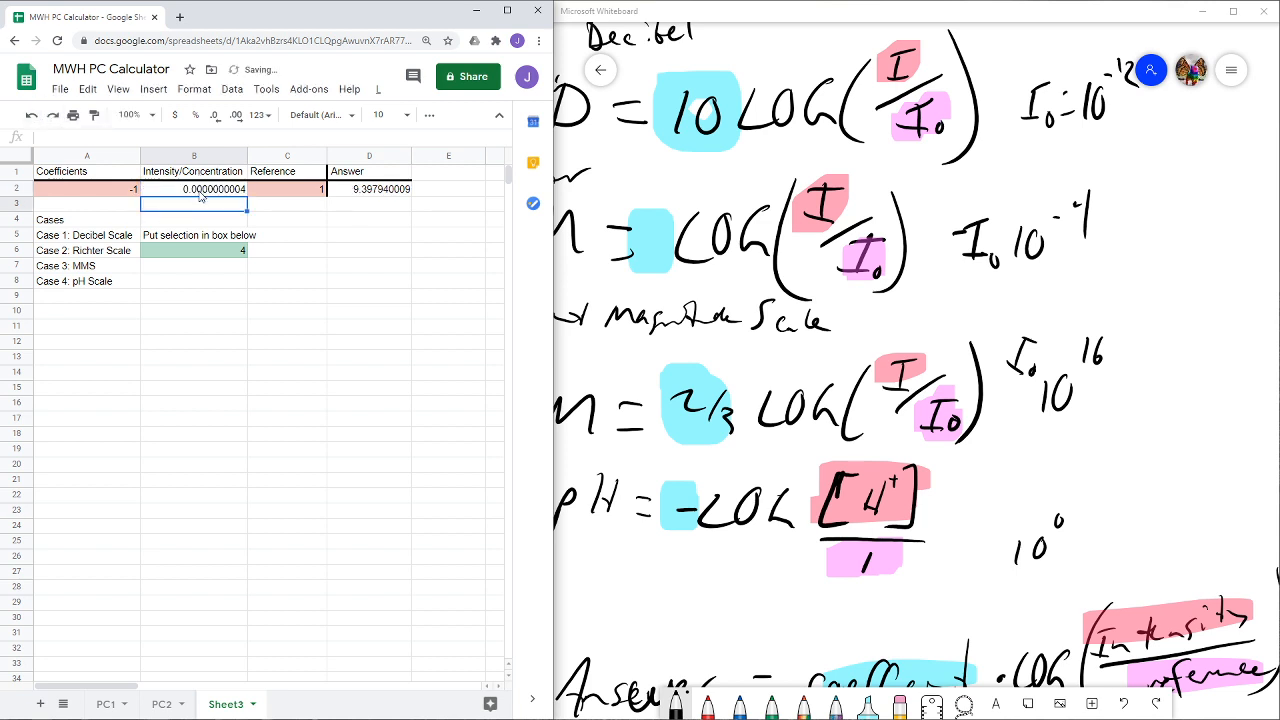
- Review the B2 concentration formula, the case selection in B6 and the SWITCH formula for the coefficient in A2
key("Up")
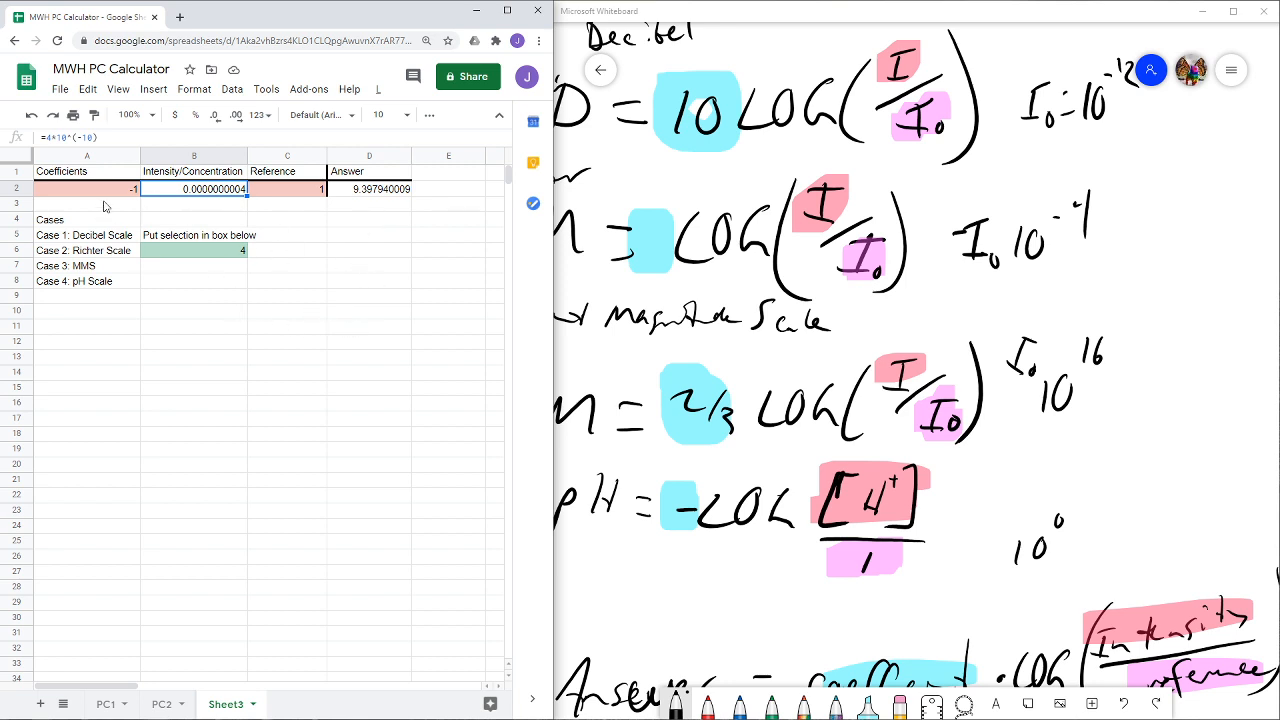
left_click(165, 254)
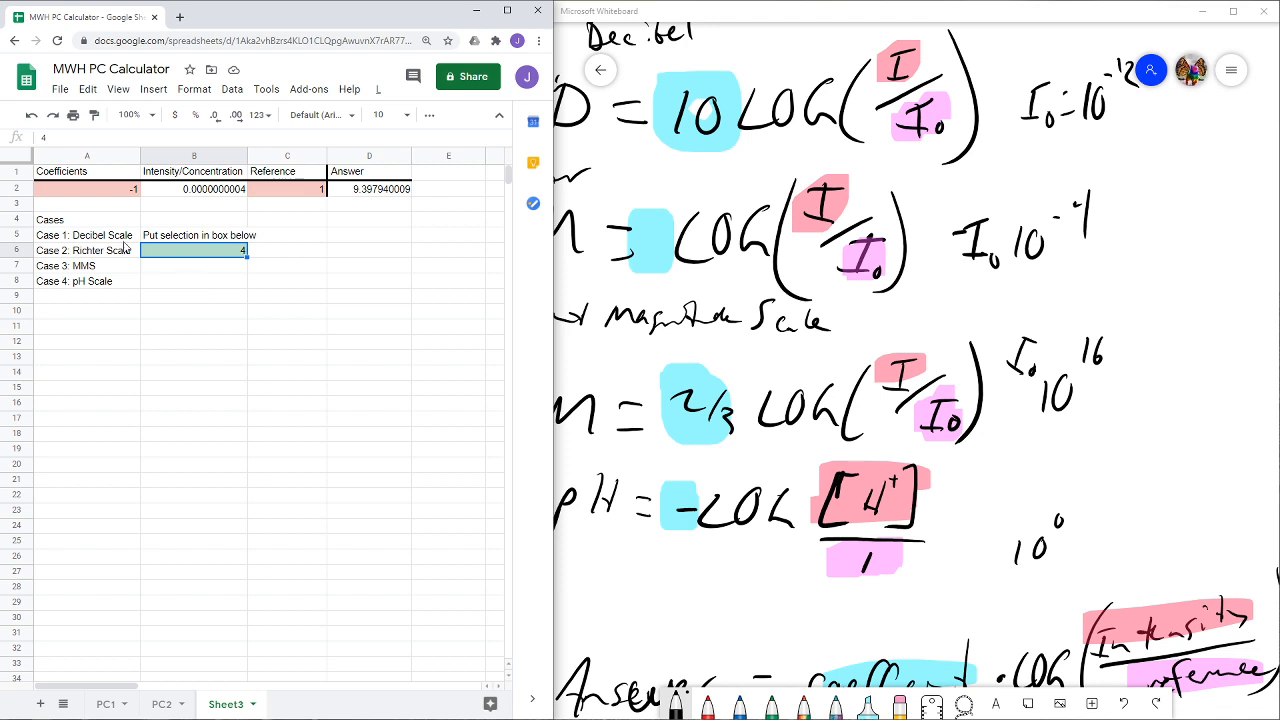
left_click(96, 192)
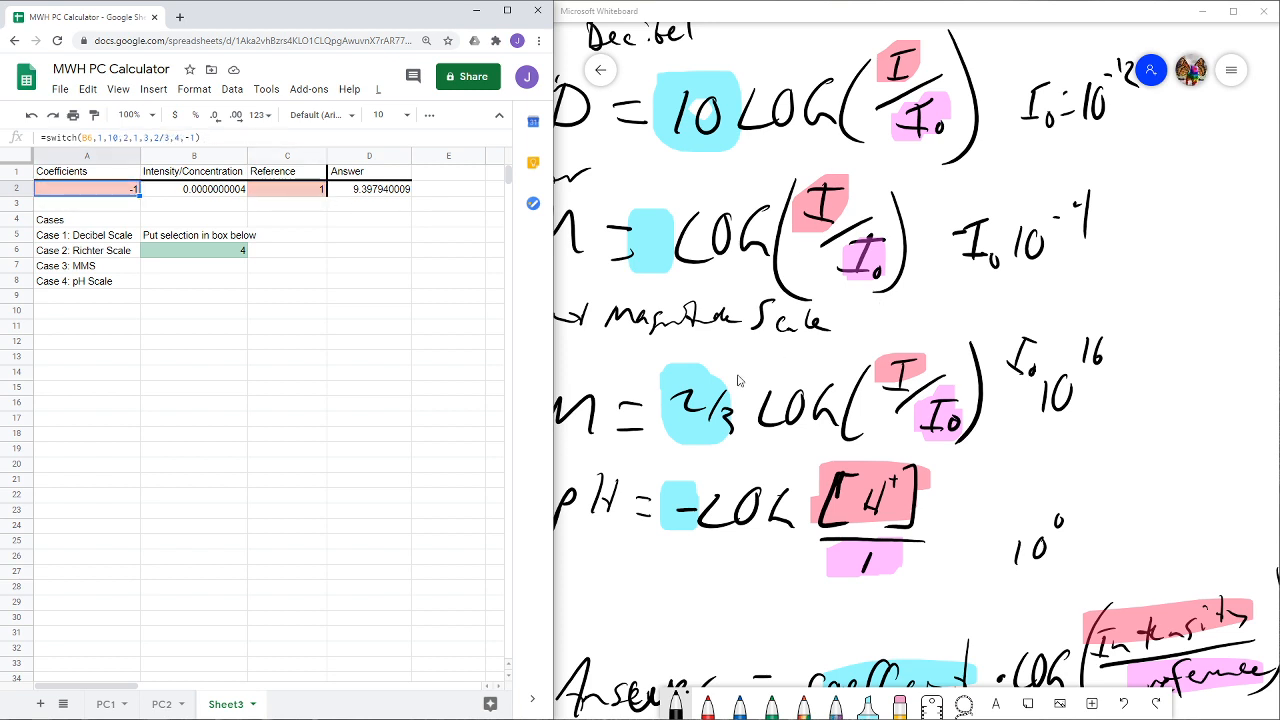
left_click(238, 258)
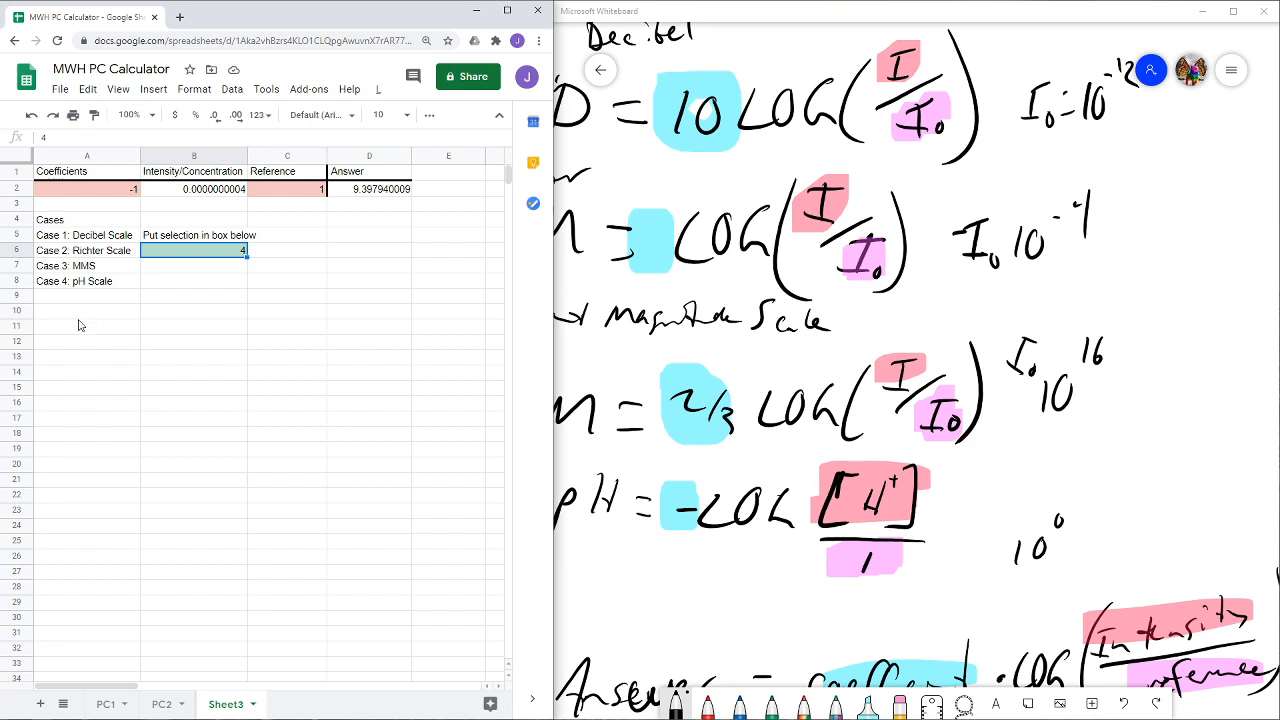
left_click(113, 192)
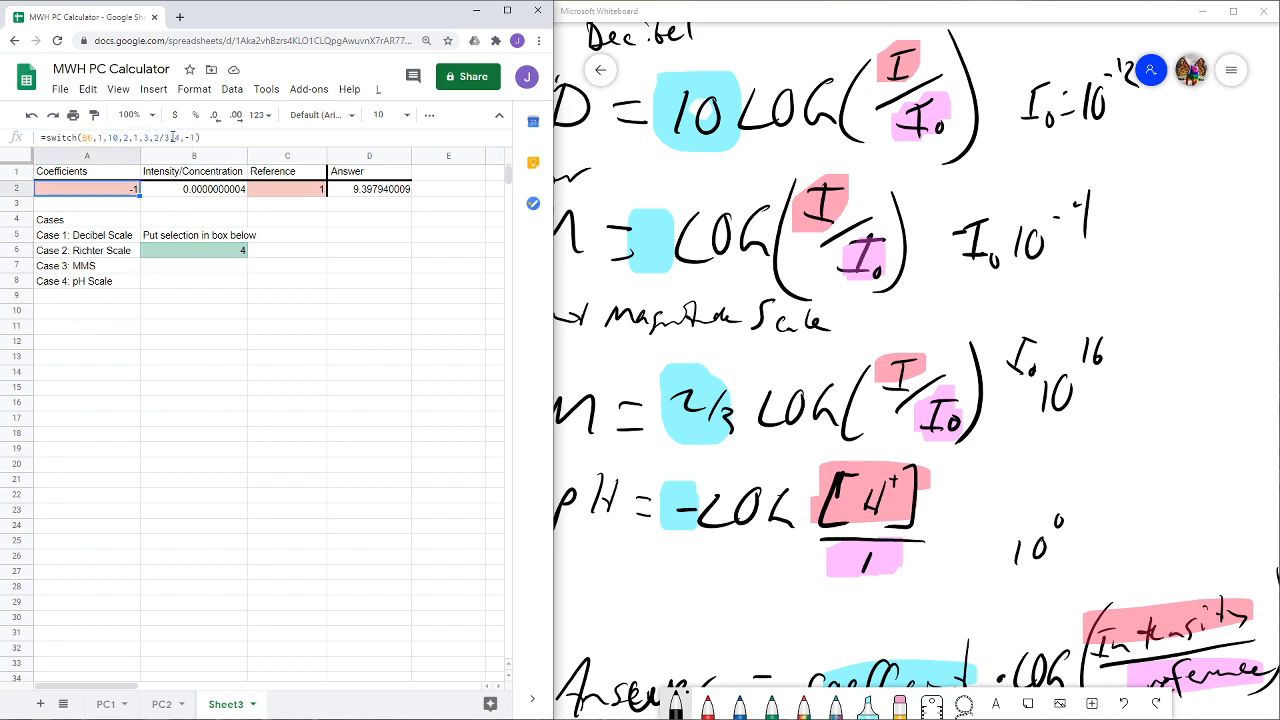
left_click(231, 302)
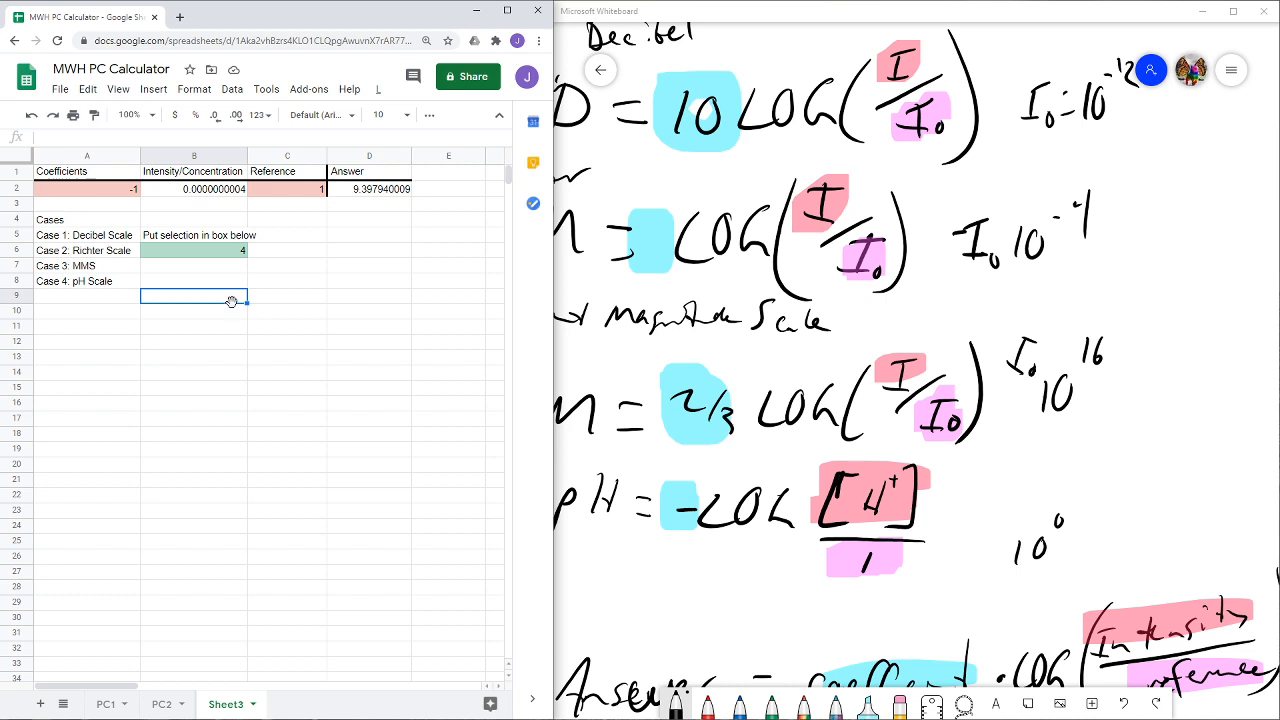